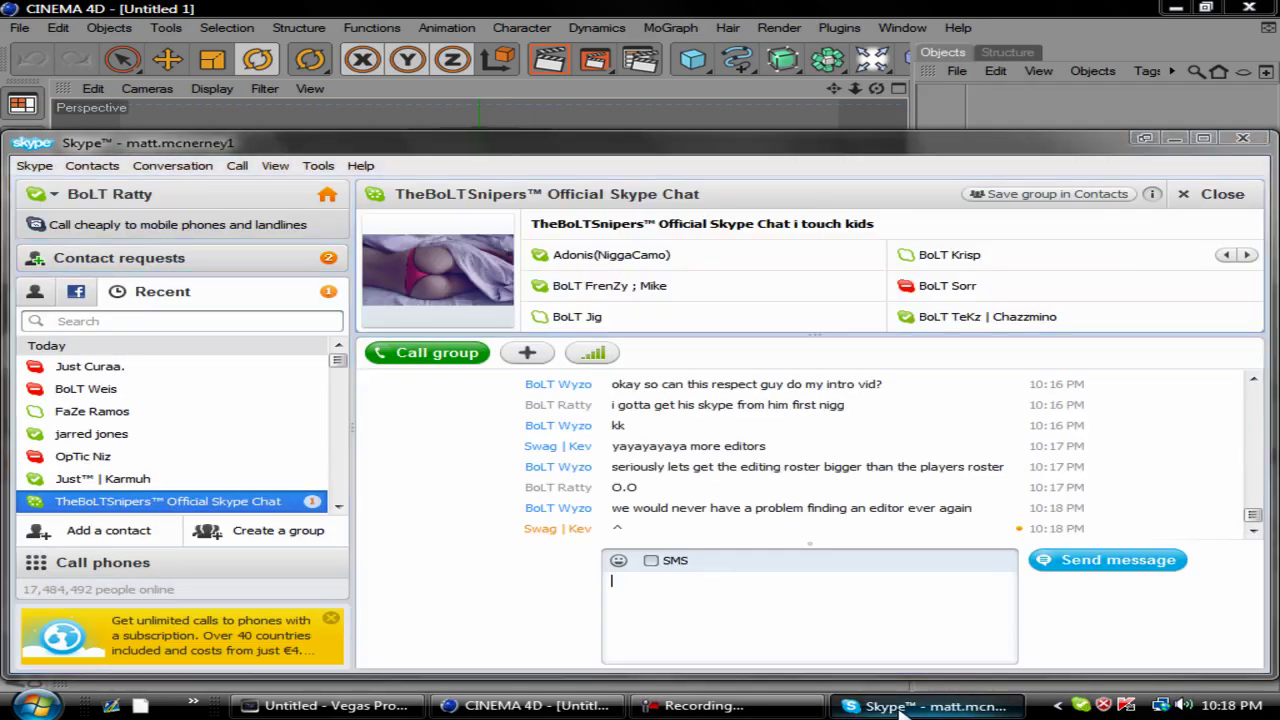
- Close the Skype group chat window to return to the empty Untitled 1 scene
{"action": "left_click", "coordinate": [955, 694]}
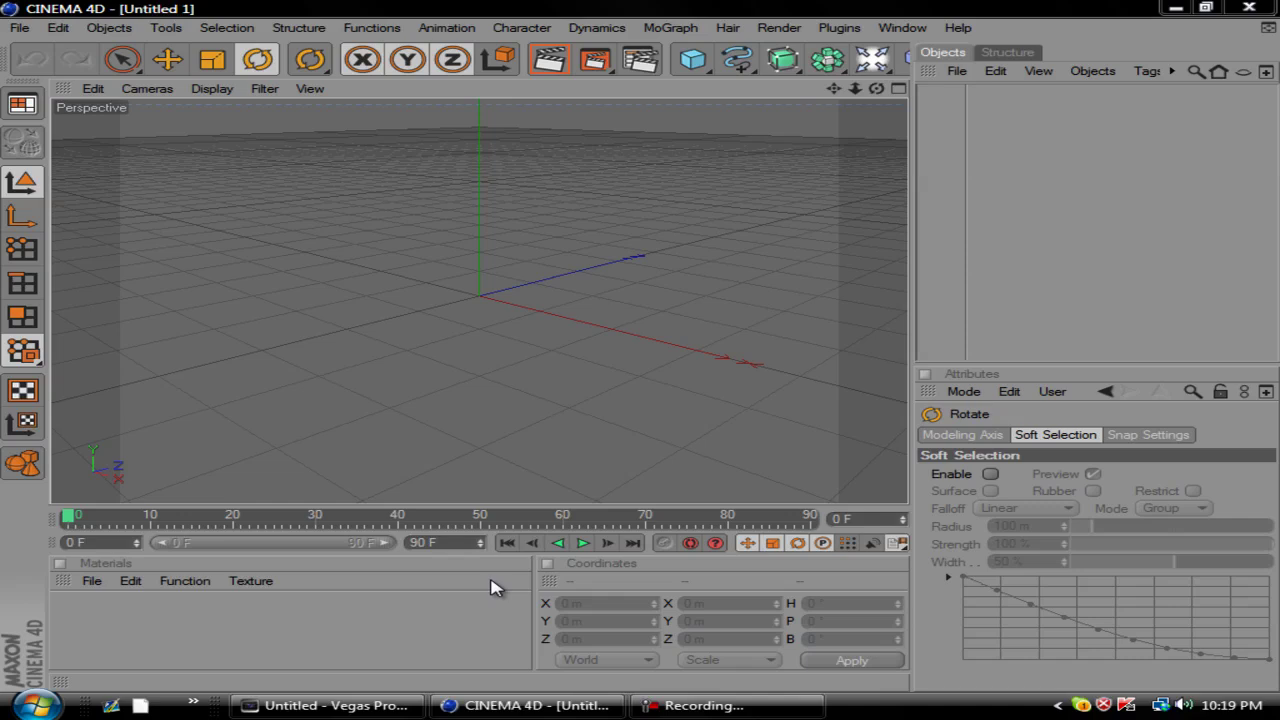
- Open an Untitled Project scene file through File > Open
{"action": "left_click", "coordinate": [9, 8]}
{"action": "left_click", "coordinate": [58, 203]}
{"action": "left_click", "coordinate": [19, 27]}
{"action": "key", "text": "Escape"}
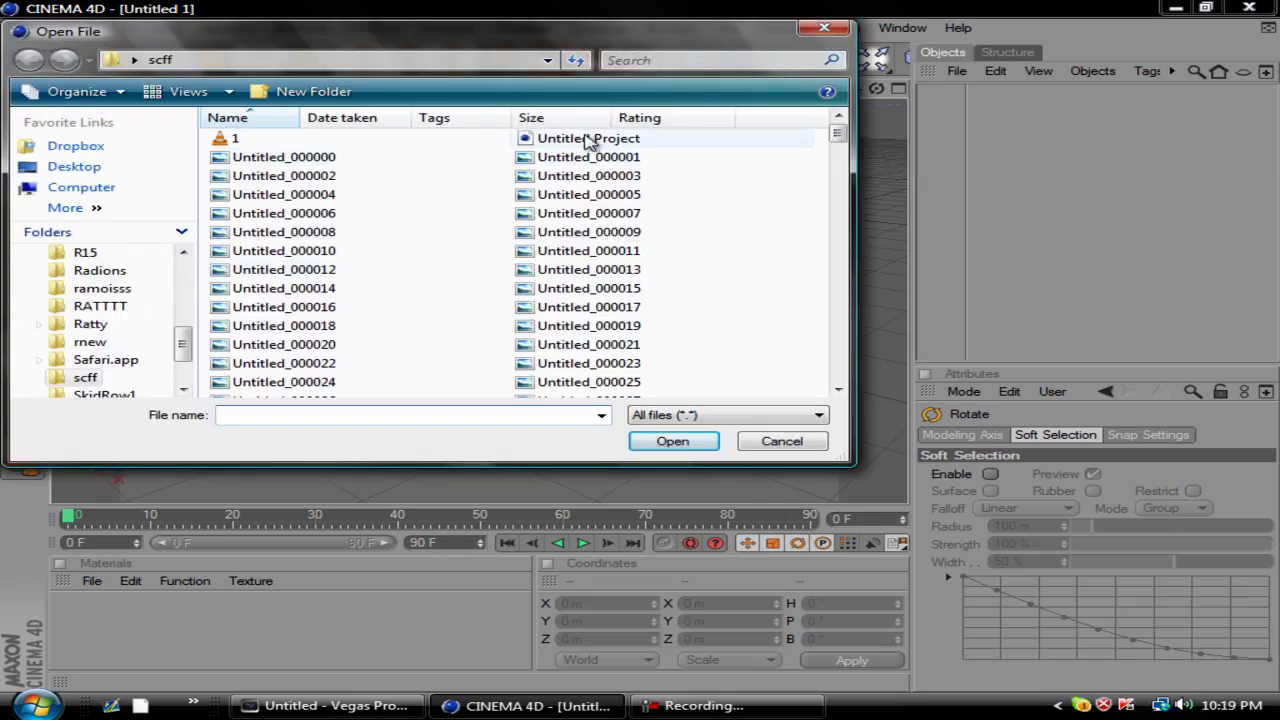
{"action": "double_click", "coordinate": [590, 140]}
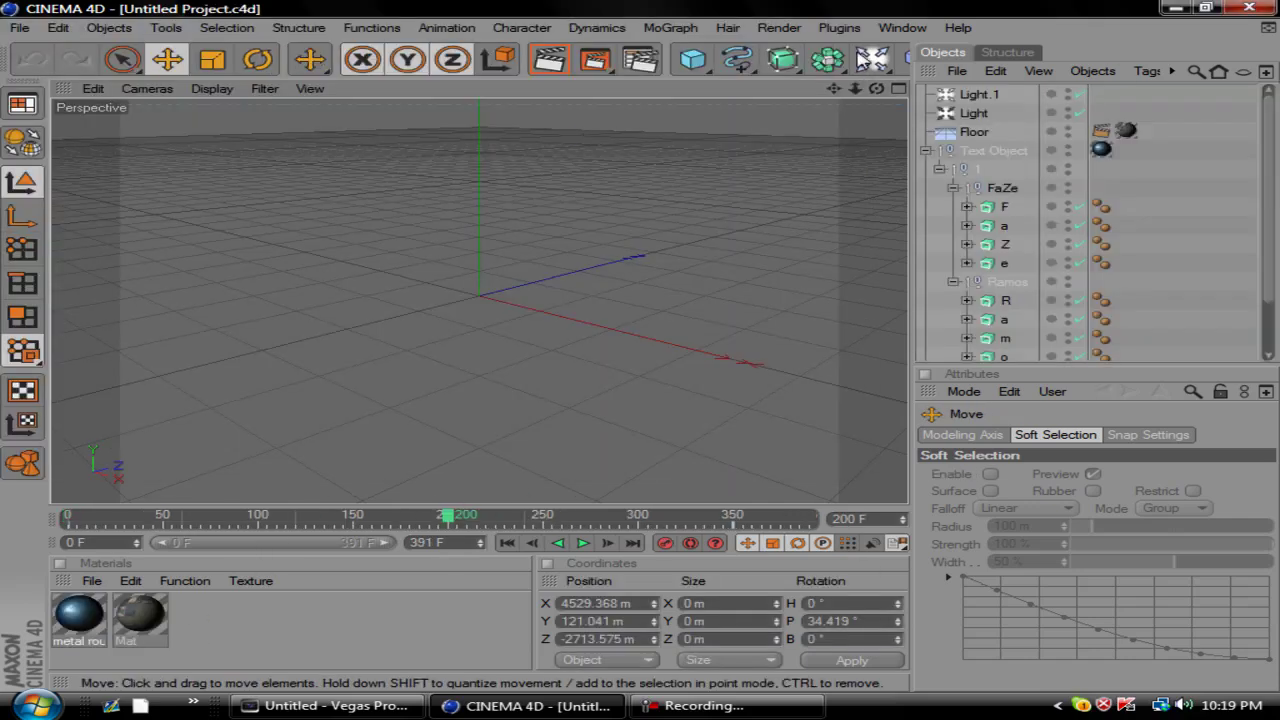
- Open Untitled Project.c4d from the Desktop's SkidRow1 folder
{"action": "left_click", "coordinate": [19, 27]}
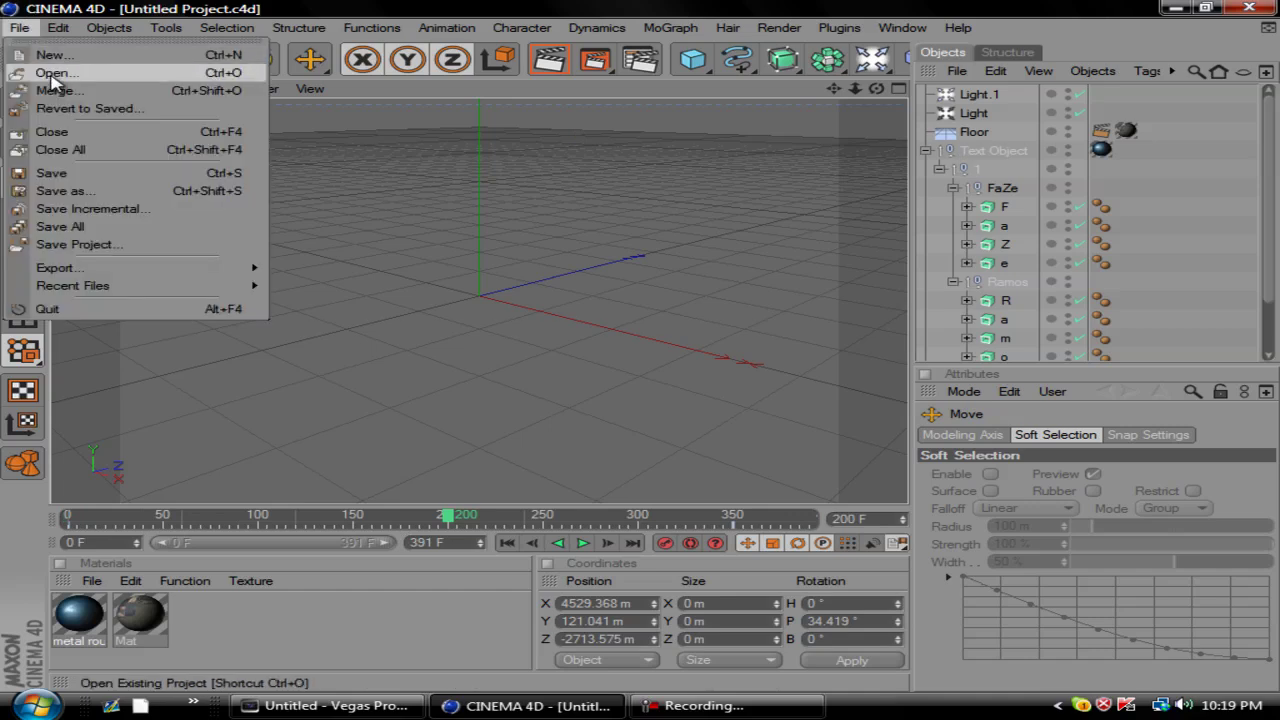
{"action": "left_click", "coordinate": [54, 75]}
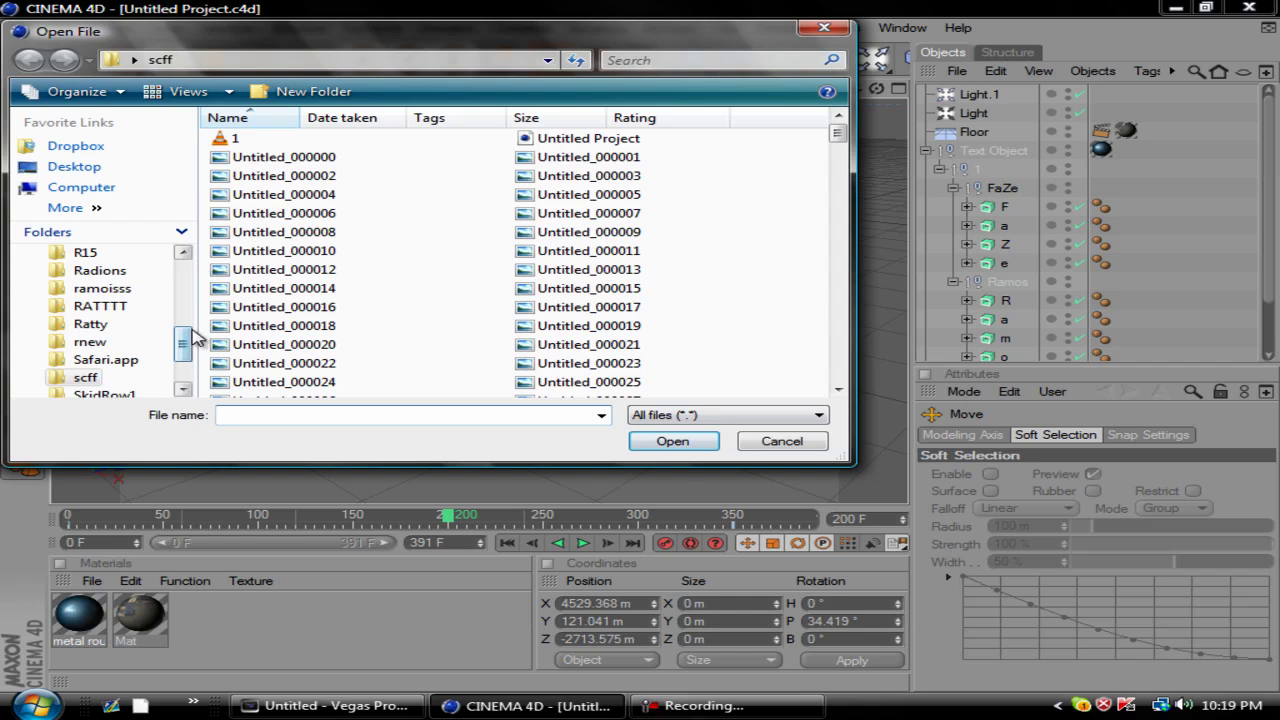
{"action": "left_click_drag", "start_coordinate": [184, 343], "coordinate": [184, 272]}
{"action": "left_click", "coordinate": [86, 253]}
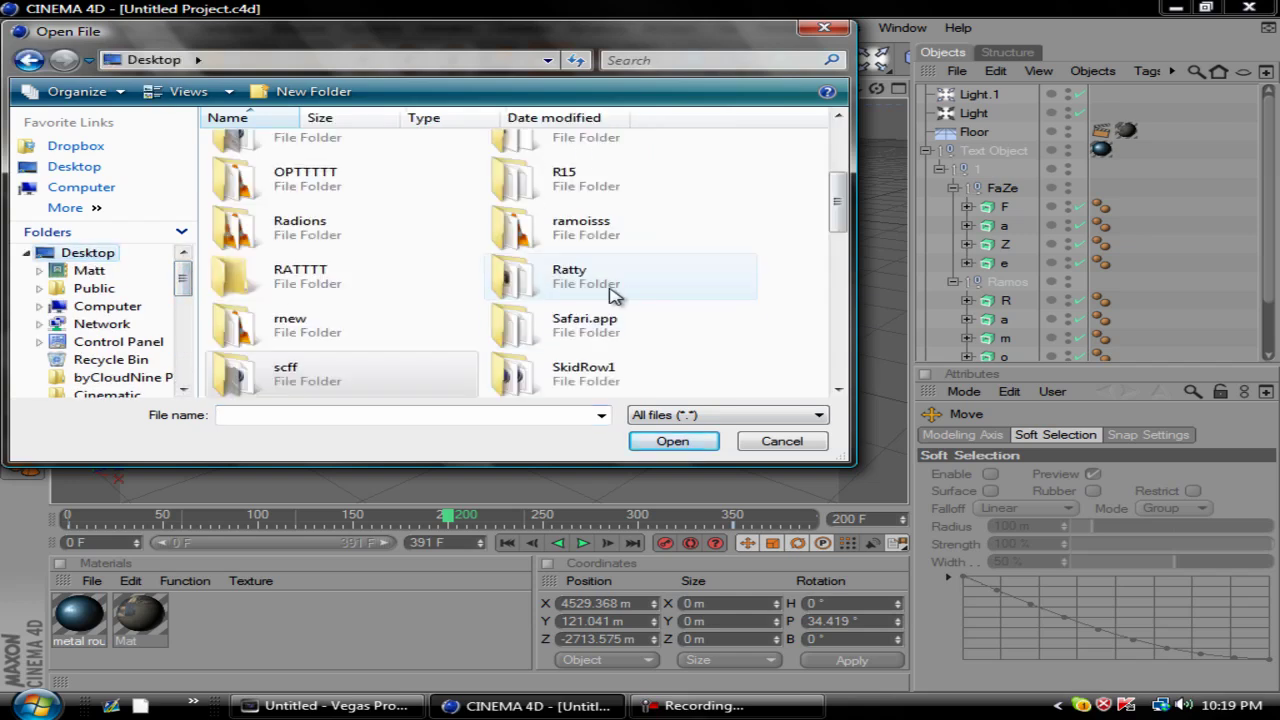
{"action": "left_click_drag", "start_coordinate": [837, 205], "coordinate": [837, 228]}
{"action": "double_click", "coordinate": [640, 312]}
{"action": "double_click", "coordinate": [540, 139]}
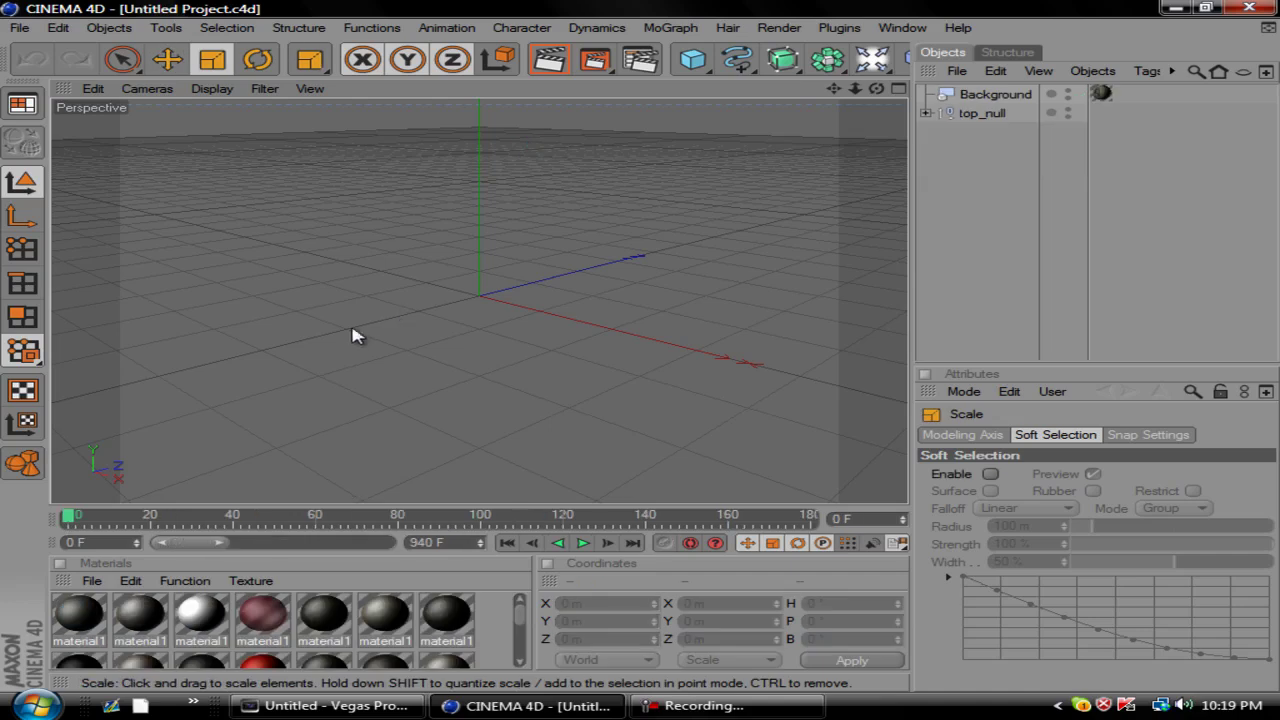
- Delete the Background object from the Objects manager
{"action": "left_click", "coordinate": [19, 27]}
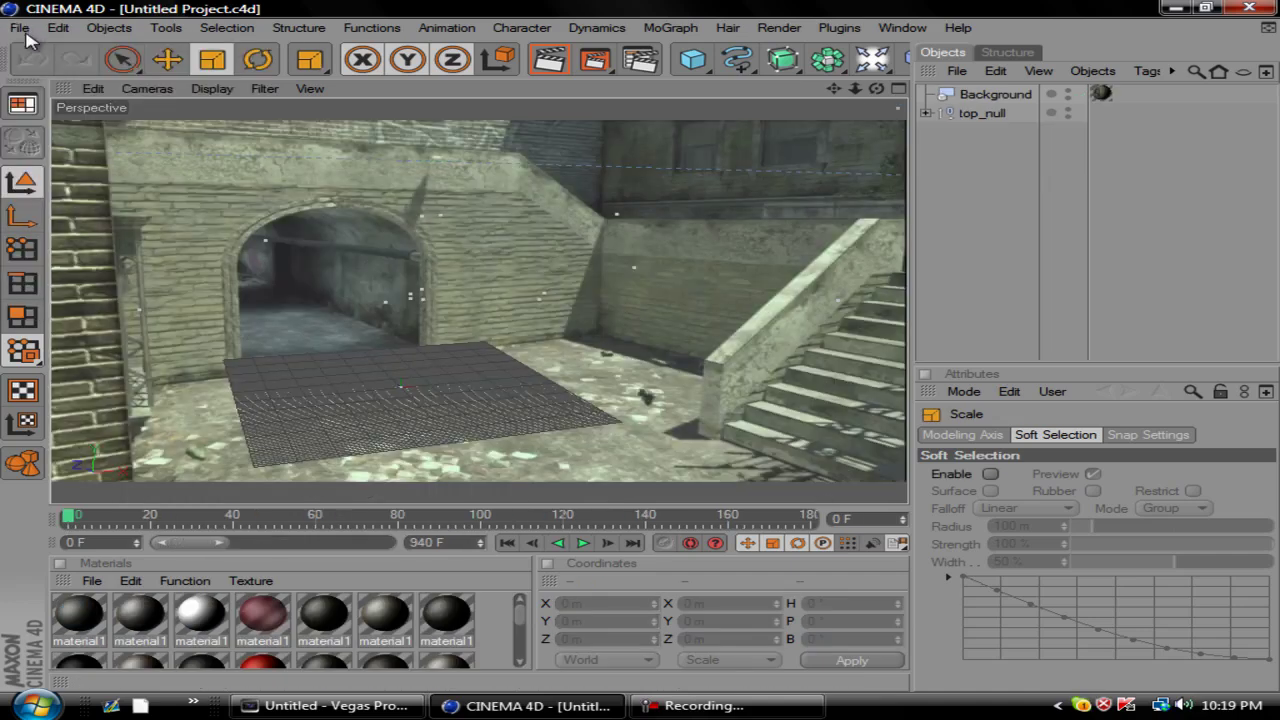
{"action": "left_click", "coordinate": [1000, 186]}
{"action": "left_click", "coordinate": [985, 94]}
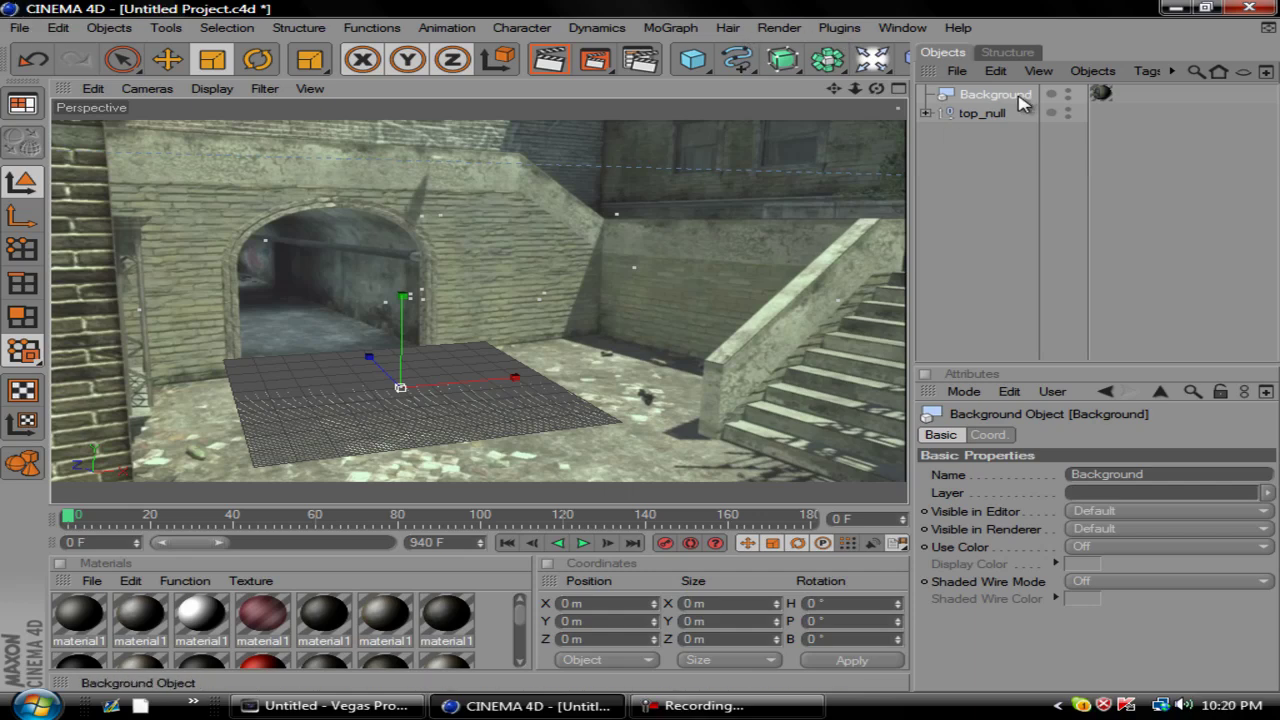
{"action": "key", "text": "Delete"}
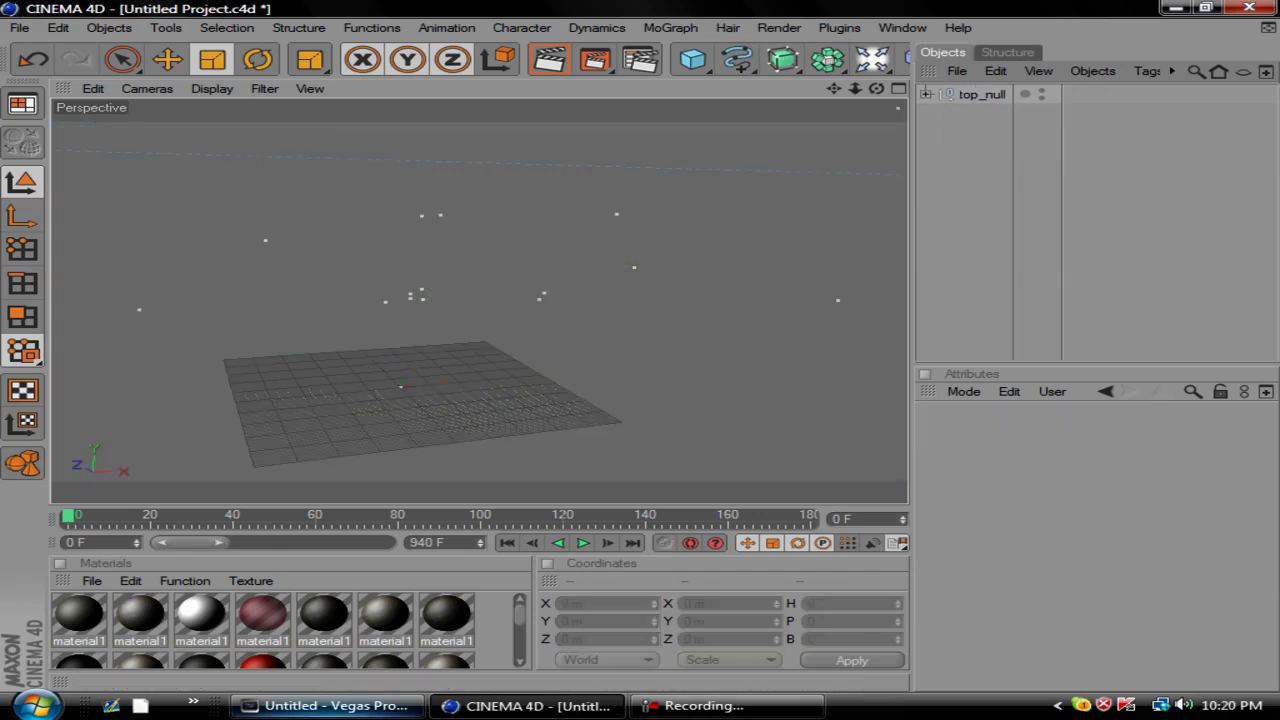
- Delete the unwanted materials, including material18, from the Material manager
{"action": "scroll", "coordinate": [455, 638], "scroll_direction": "down", "scroll_amount": 1}
{"action": "key", "text": "ctrl+a"}
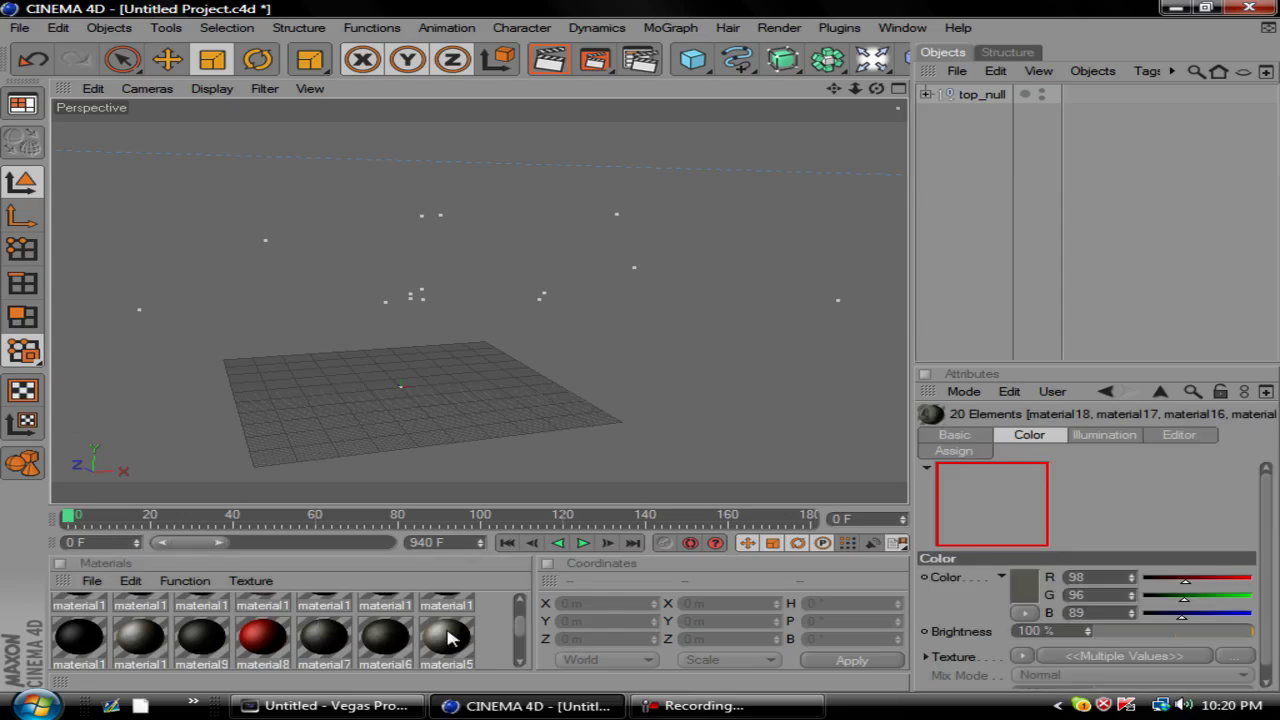
{"action": "left_click", "coordinate": [322, 630]}
{"action": "key", "text": "Delete"}
{"action": "left_click", "coordinate": [322, 630]}
{"action": "key", "text": "Delete"}
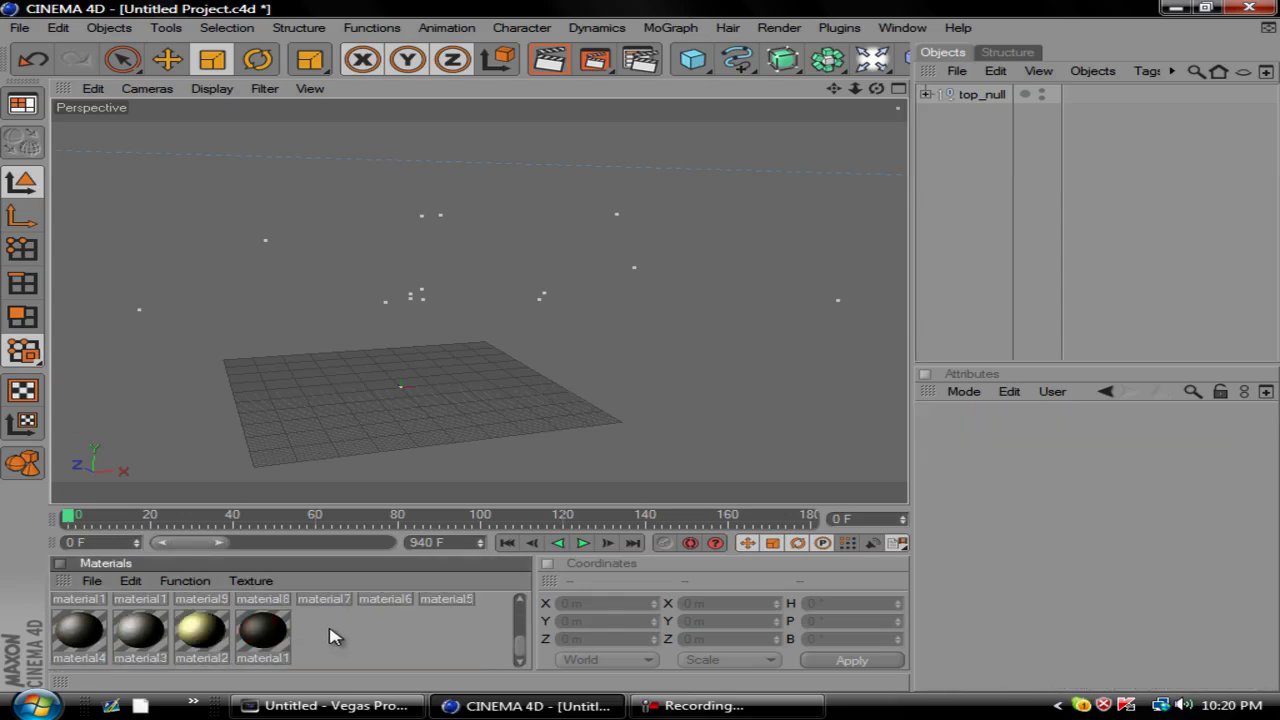
{"action": "left_click", "coordinate": [262, 628]}
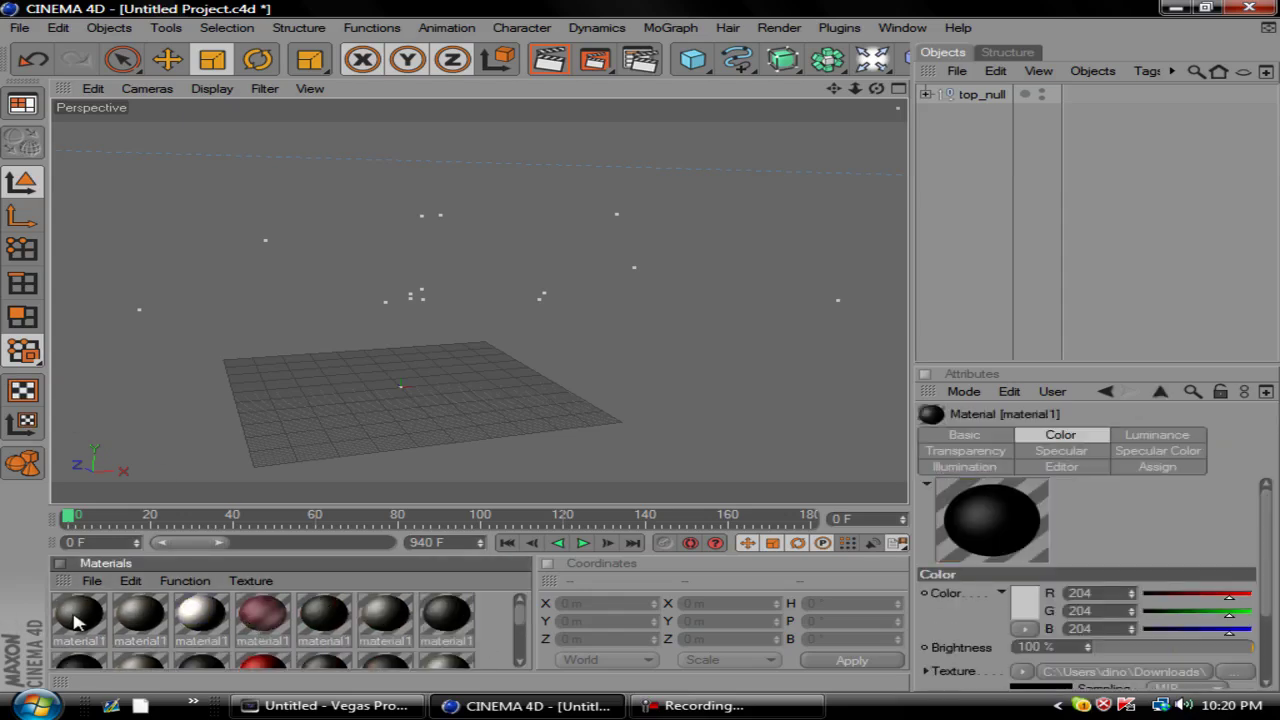
{"action": "left_click", "coordinate": [140, 617]}
{"action": "key", "text": "Delete"}
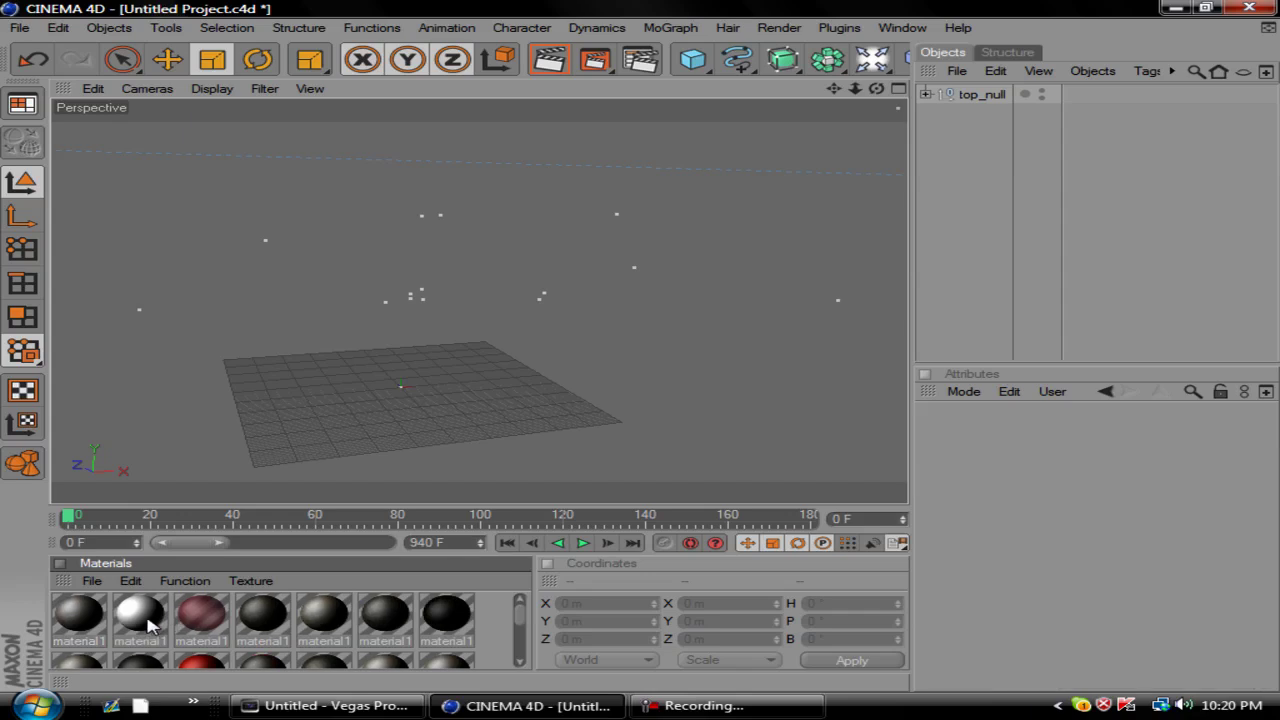
{"action": "key", "text": "Delete"}
{"action": "left_click", "coordinate": [84, 612]}
{"action": "key", "text": "Delete"}
- Create a new material Mat and browse the Desktop folders for the game footage
{"action": "double_click", "coordinate": [486, 643]}
{"action": "double_click", "coordinate": [76, 615]}
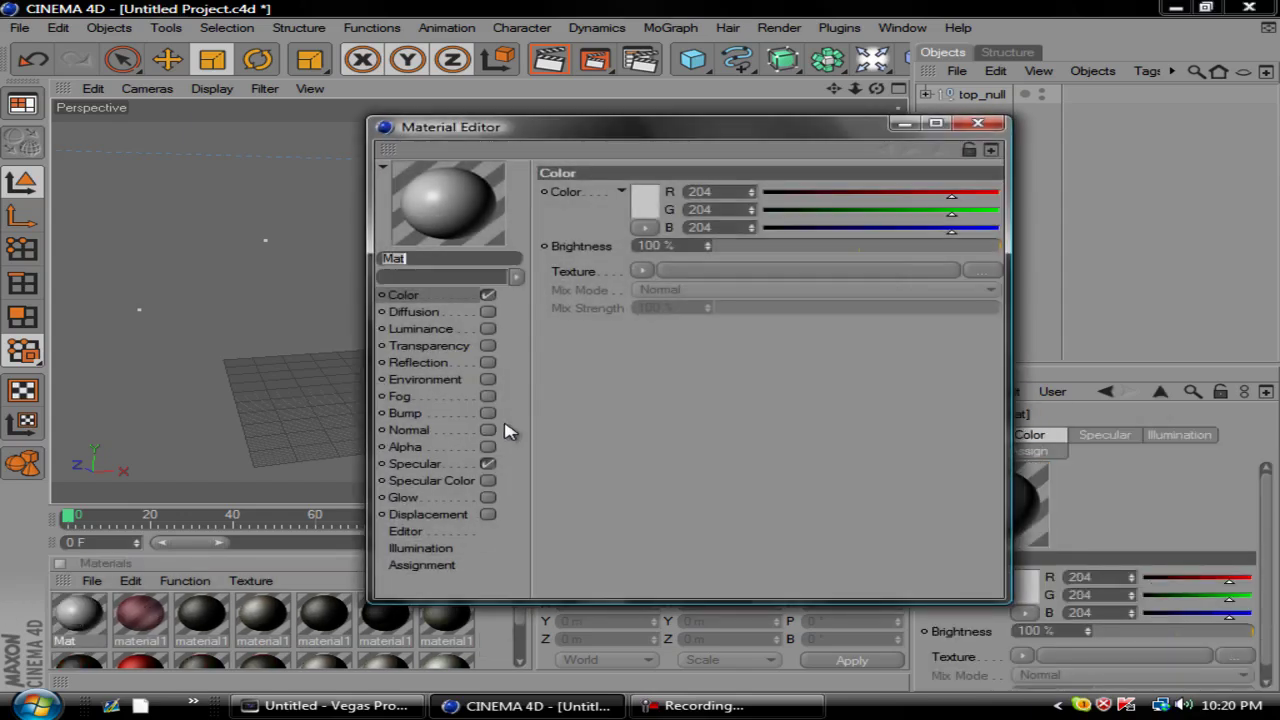
{"action": "left_click", "coordinate": [642, 271]}
{"action": "left_click", "coordinate": [658, 297]}
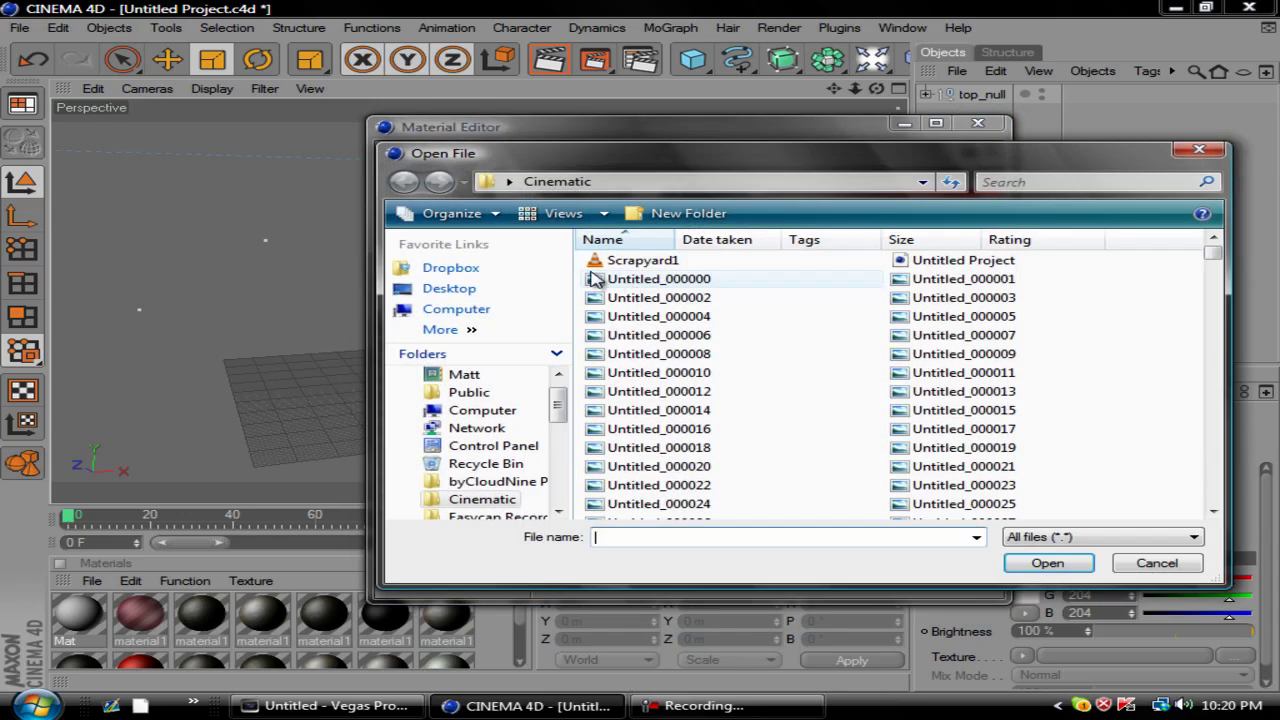
{"action": "left_click", "coordinate": [500, 357]}
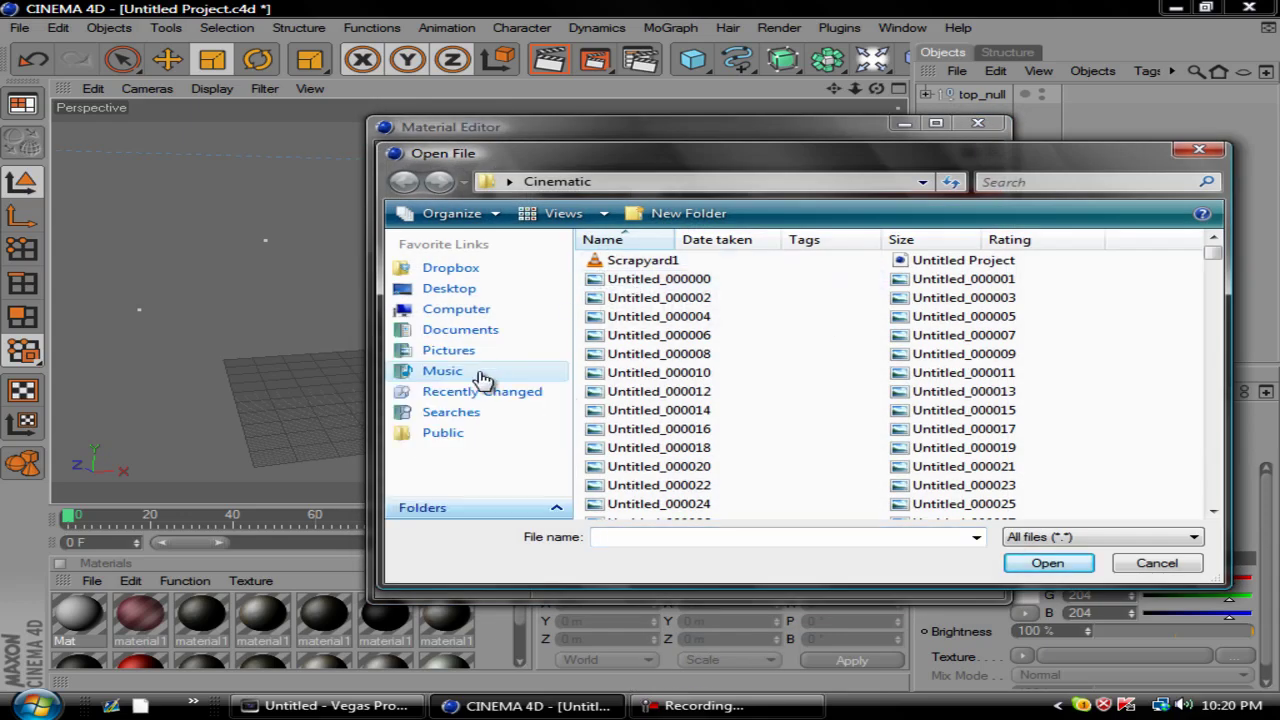
{"action": "left_click", "coordinate": [450, 290]}
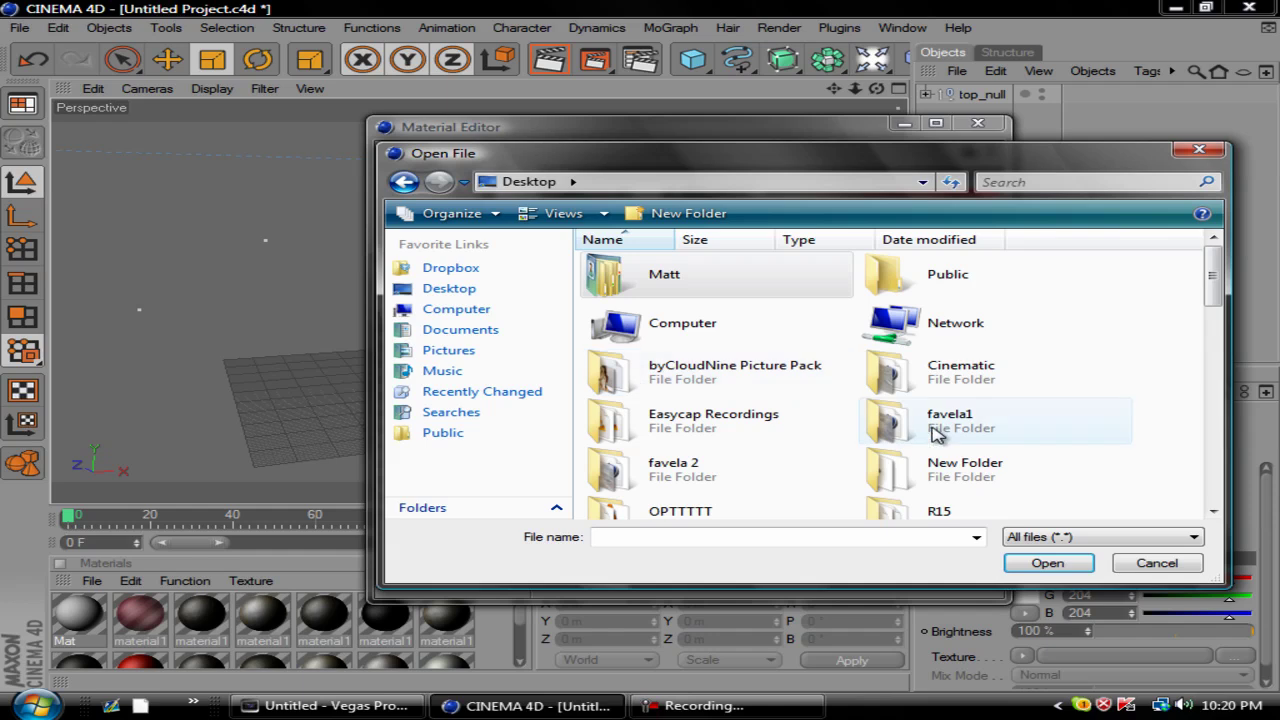
{"action": "scroll", "coordinate": [930, 445], "scroll_direction": "down", "scroll_amount": 3}
{"action": "scroll", "coordinate": [900, 440], "scroll_direction": "down", "scroll_amount": 5}
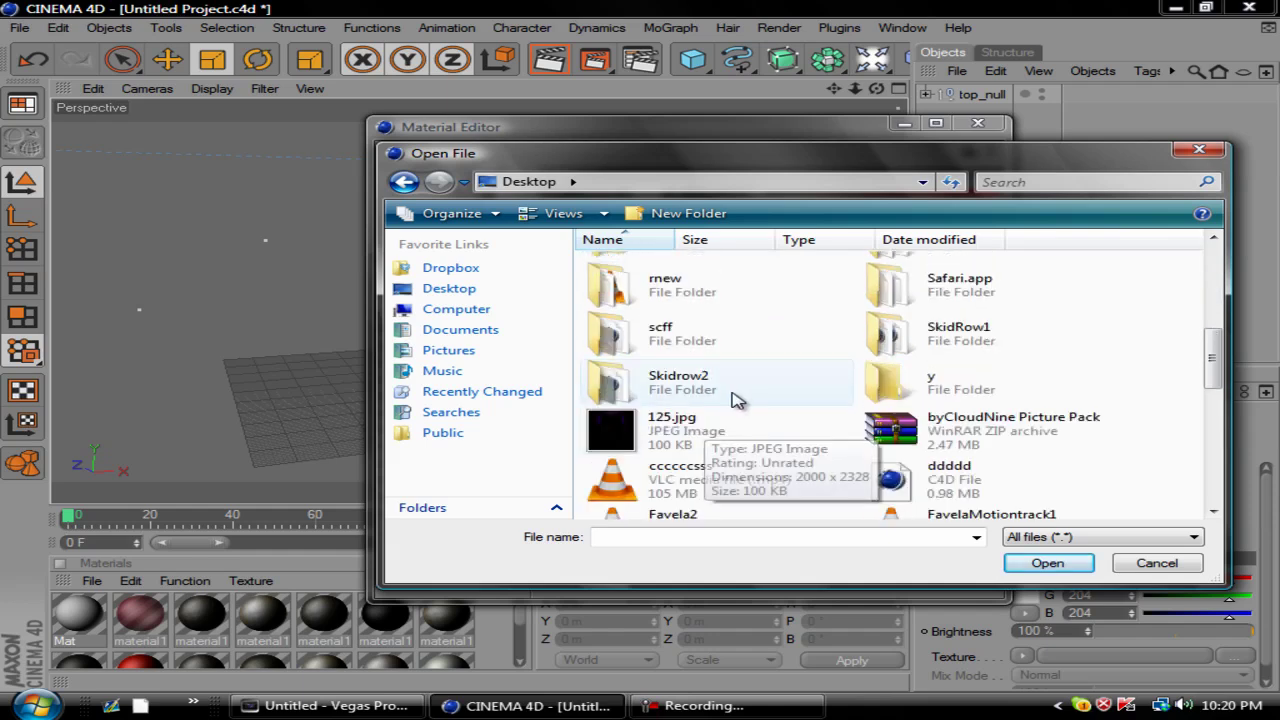
{"action": "double_click", "coordinate": [735, 400]}
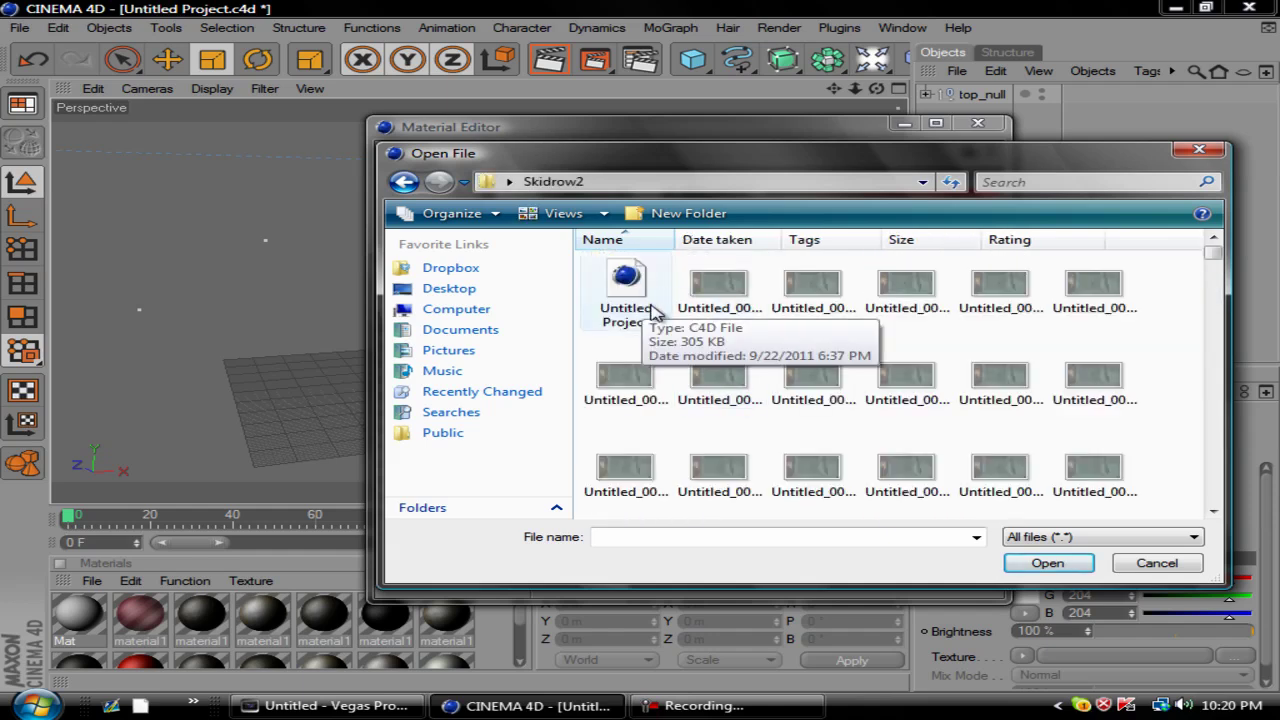
{"action": "left_click", "coordinate": [514, 289]}
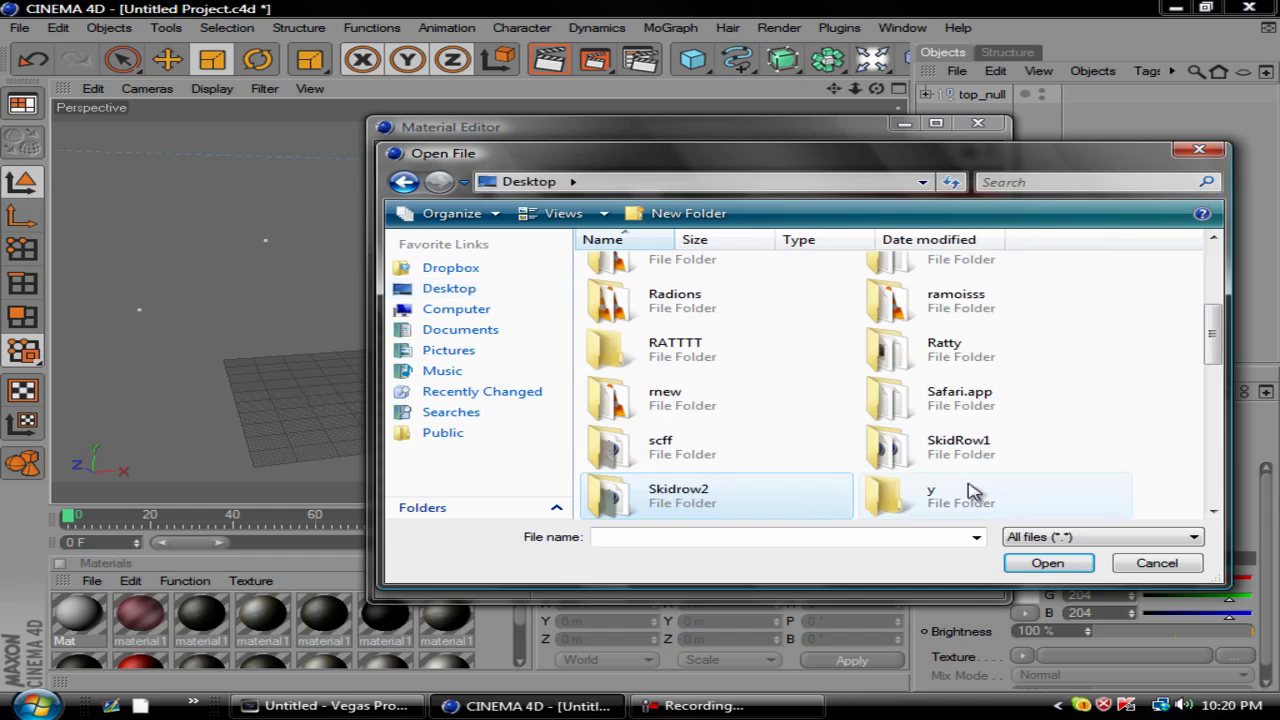
{"action": "double_click", "coordinate": [940, 455]}
- Load Skidrow1.mp4 as Mat's Color texture without copying it into the project
{"action": "scroll", "coordinate": [929, 297], "scroll_direction": "down", "scroll_amount": 20}
{"action": "left_click_drag", "start_coordinate": [1232, 287], "coordinate": [1168, 226]}
{"action": "left_click", "coordinate": [464, 289]}
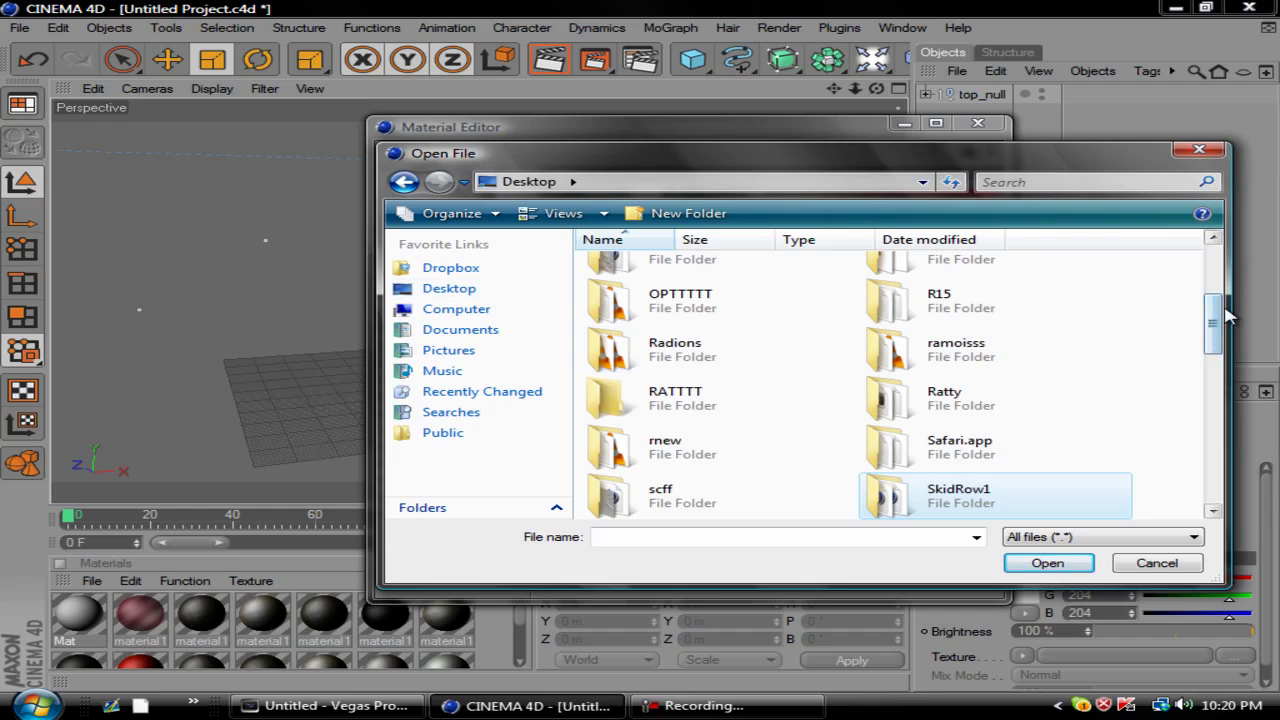
{"action": "left_click_drag", "start_coordinate": [1210, 350], "coordinate": [1212, 471]}
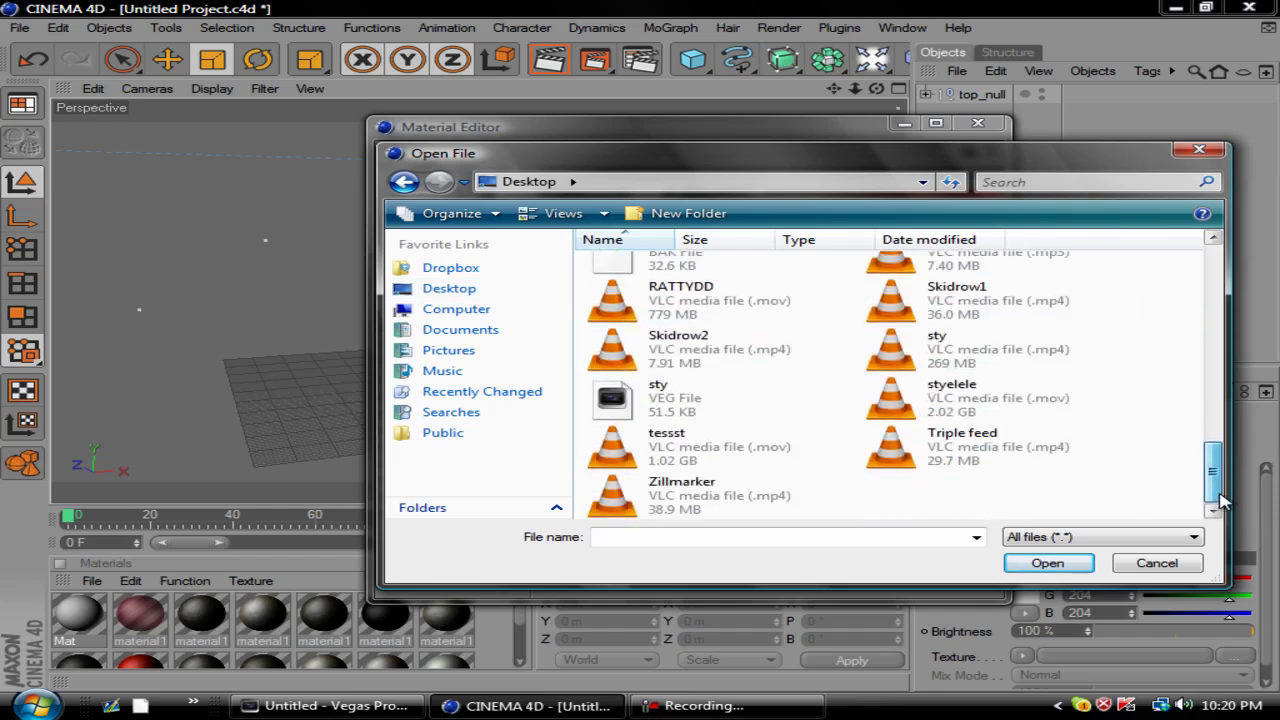
{"action": "scroll", "coordinate": [983, 425], "scroll_direction": "up", "scroll_amount": 2}
{"action": "double_click", "coordinate": [958, 372]}
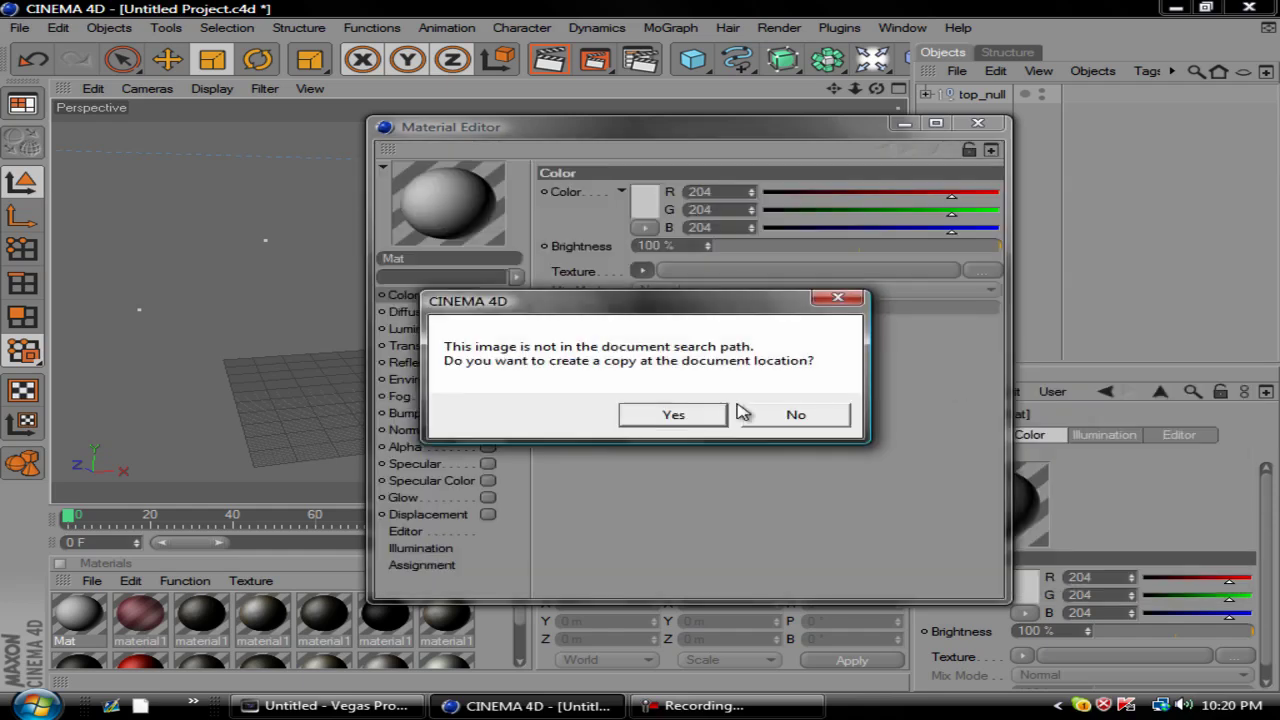
{"action": "left_click", "coordinate": [777, 419]}
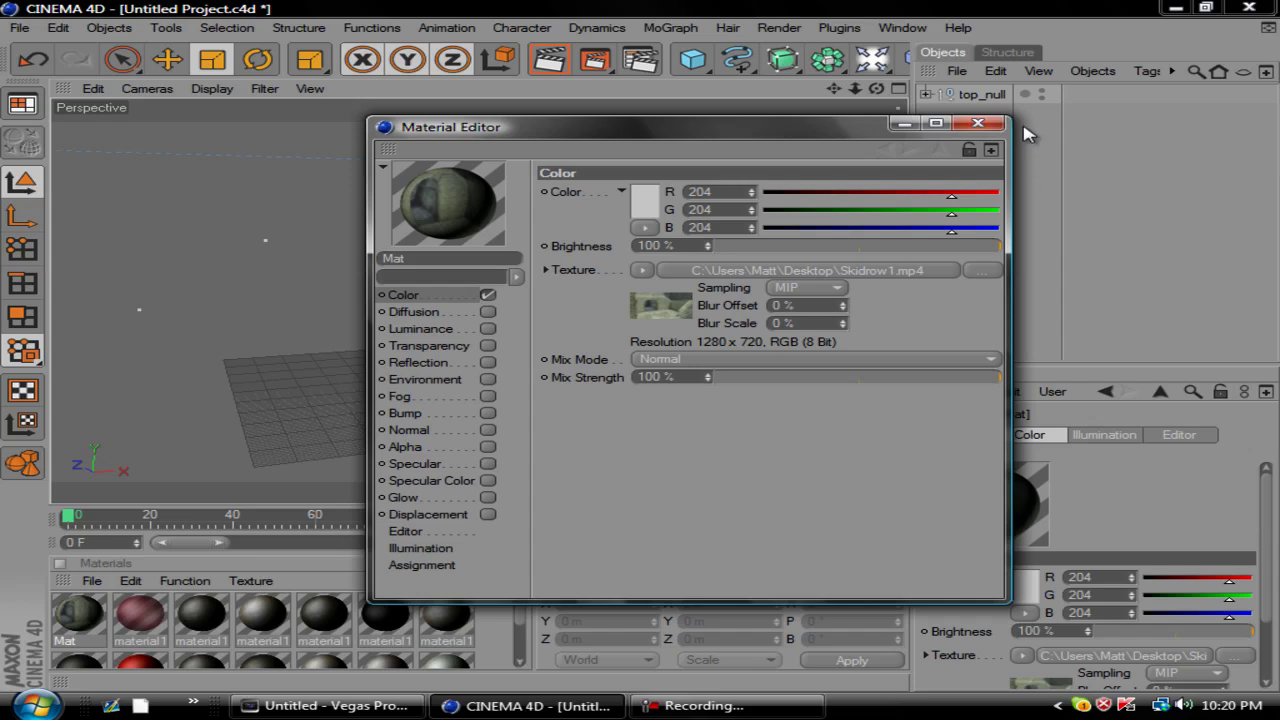
- Add a Background object and apply the Mat material to it
{"action": "left_click", "coordinate": [978, 123]}
{"action": "left_click_drag", "start_coordinate": [872, 59], "coordinate": [470, 212]}
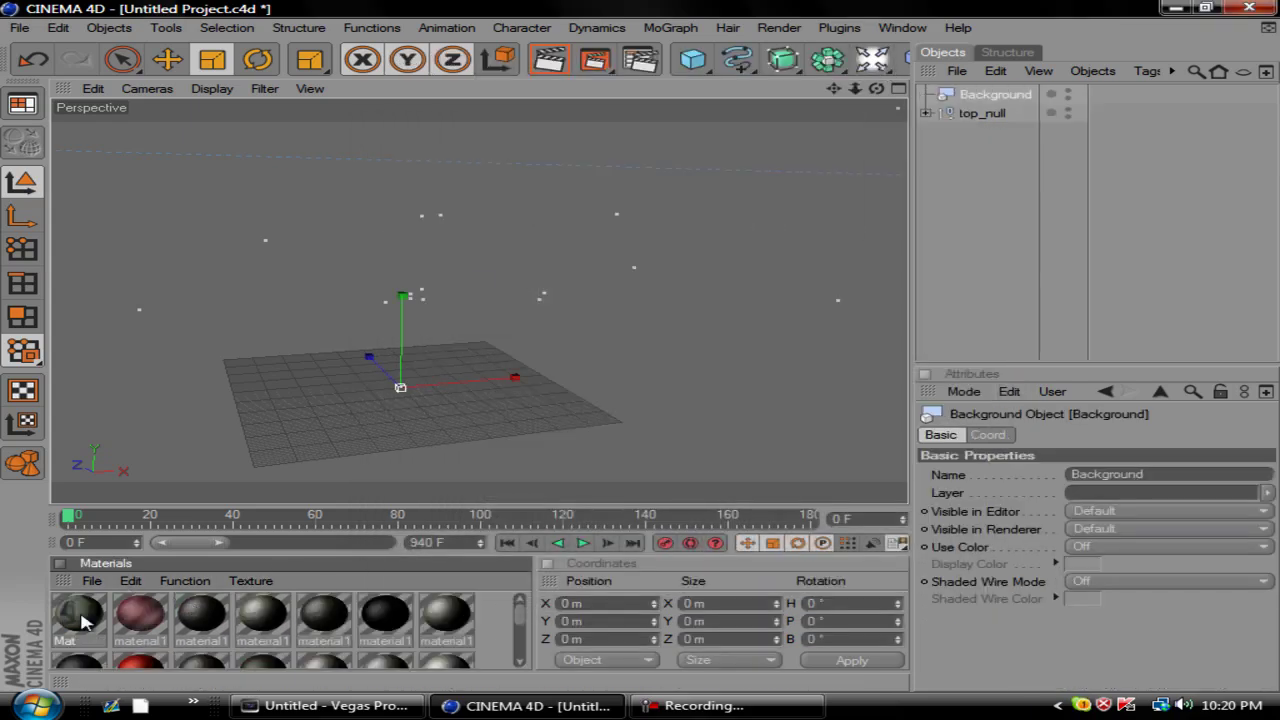
{"action": "left_click_drag", "start_coordinate": [88, 622], "coordinate": [990, 95]}
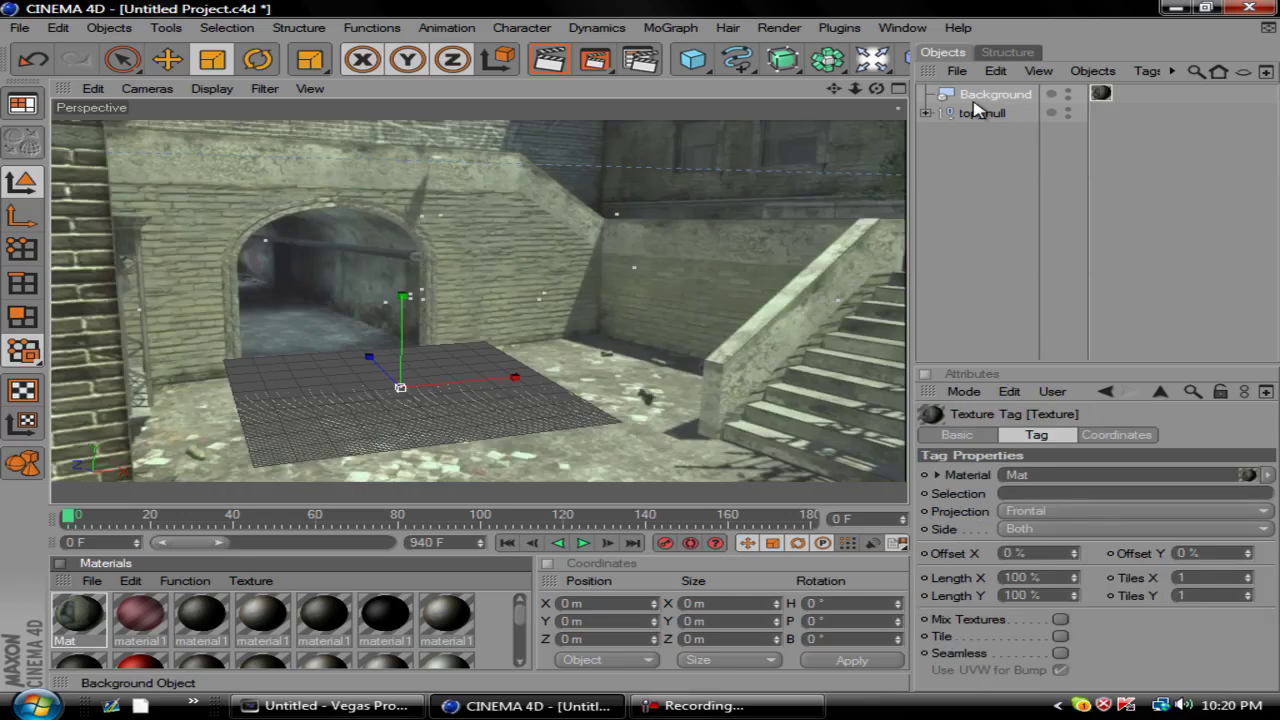
- Add a MoGraph Text Object reading RATTY with Middle alignment
{"action": "left_click", "coordinate": [670, 27]}
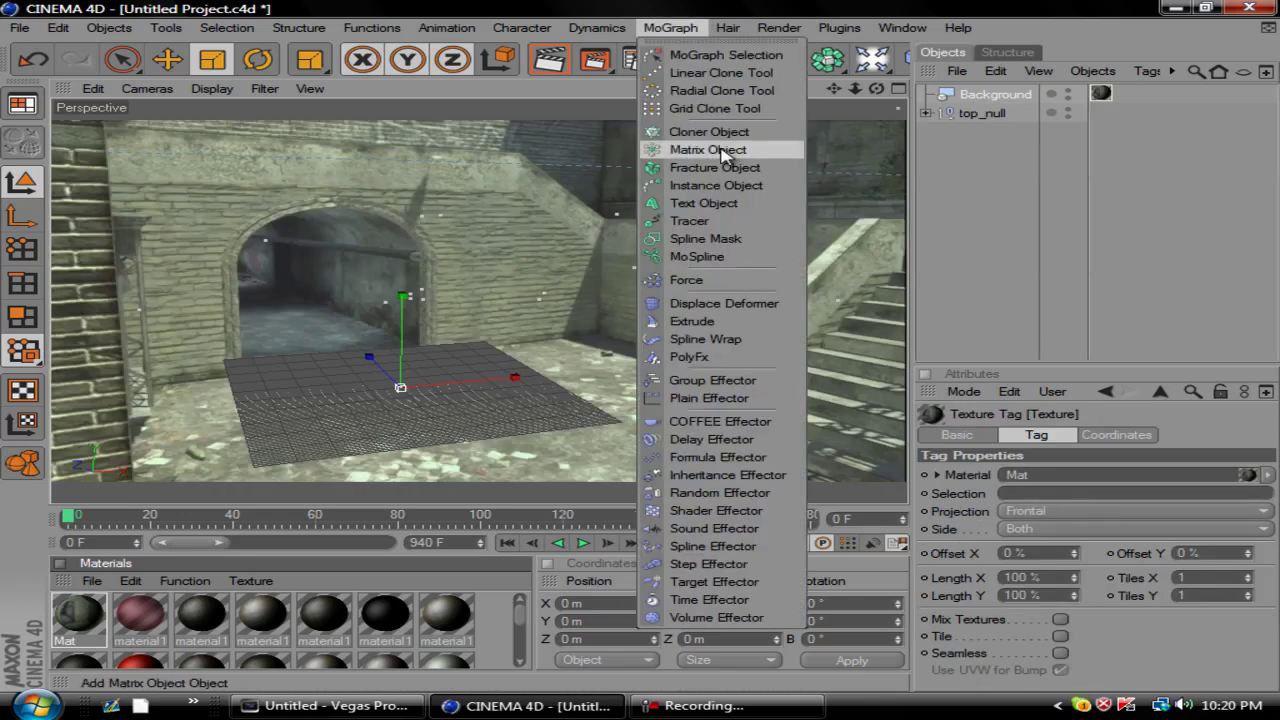
{"action": "left_click", "coordinate": [705, 203]}
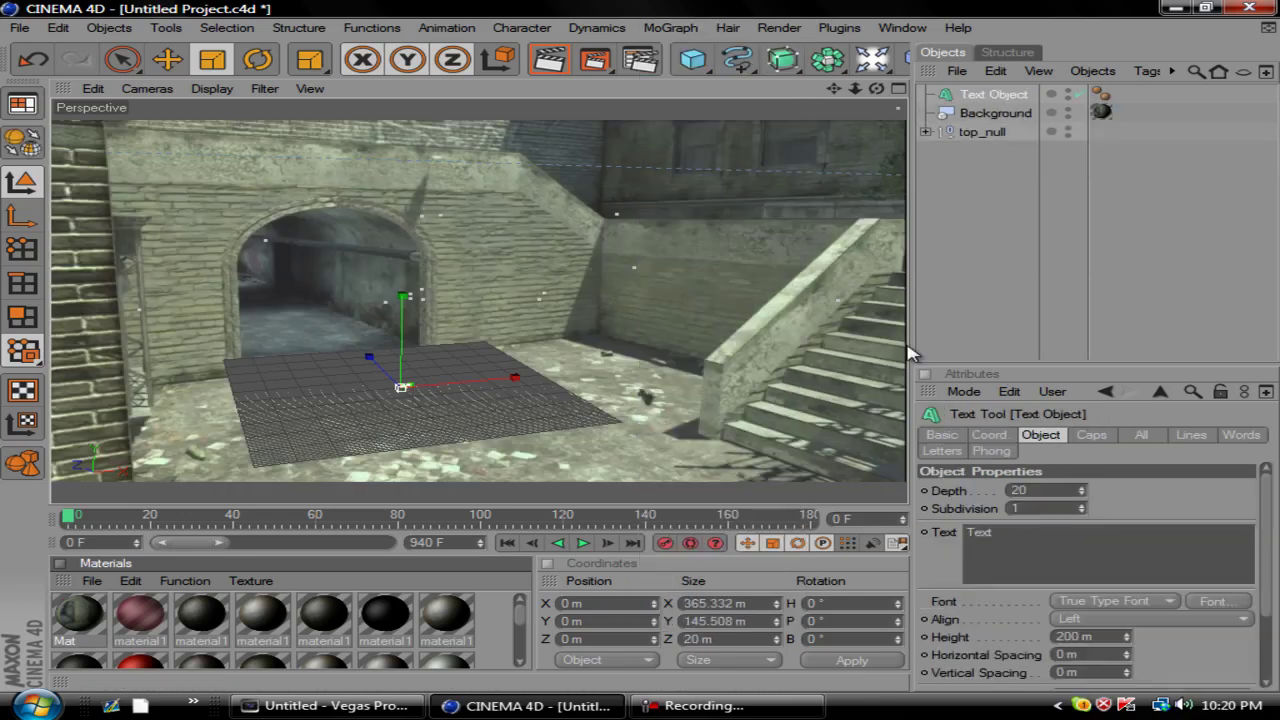
{"action": "double_click", "coordinate": [978, 532]}
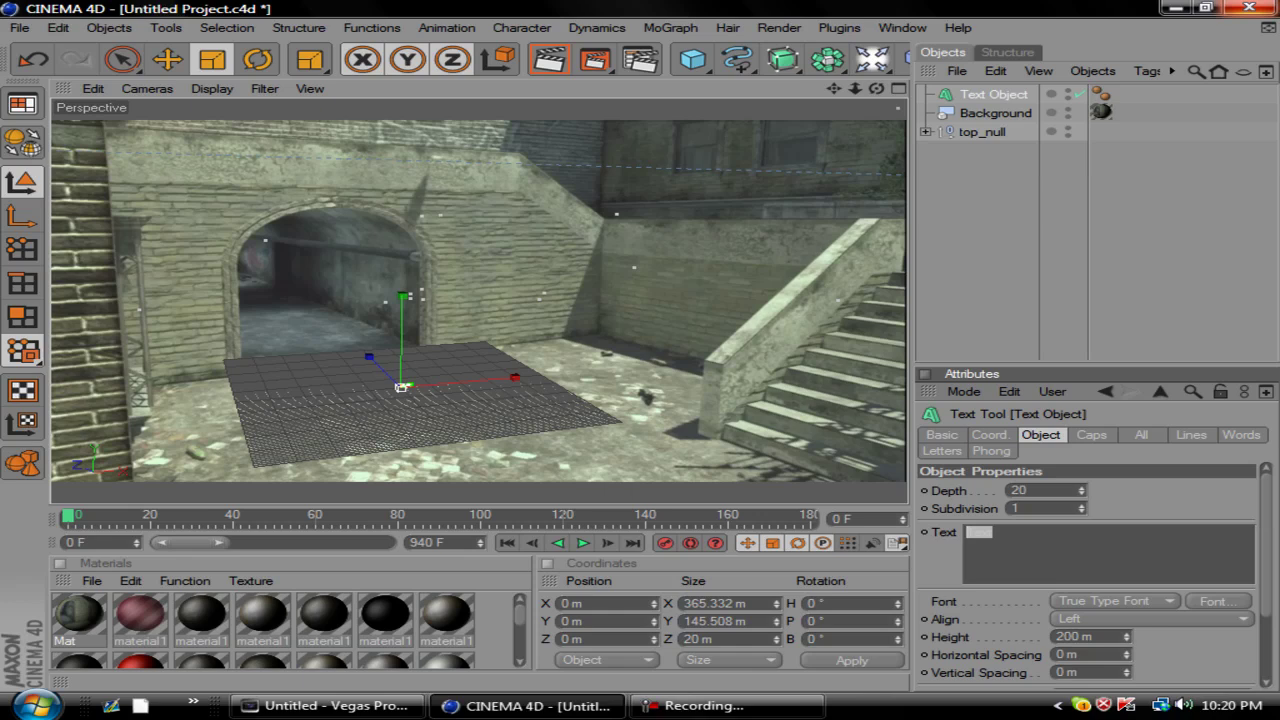
{"action": "type", "text": "RATTY"}
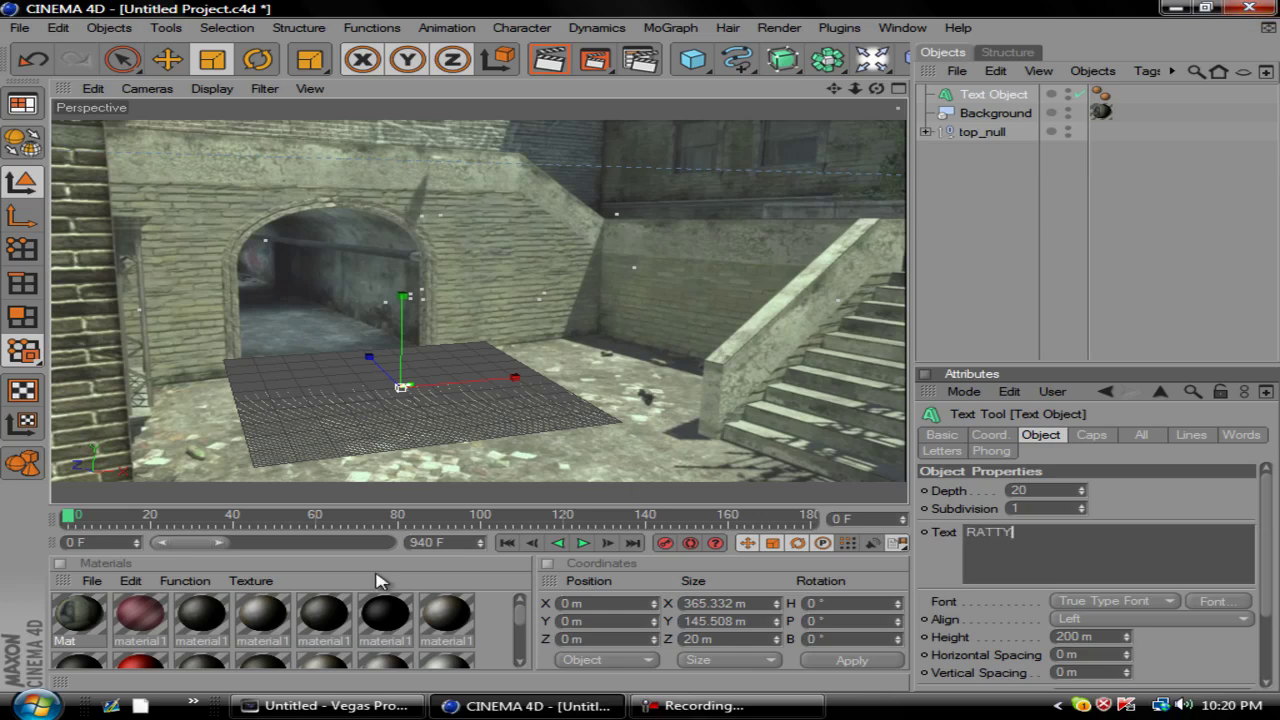
{"action": "left_click", "coordinate": [1143, 618]}
{"action": "left_click", "coordinate": [1137, 654]}
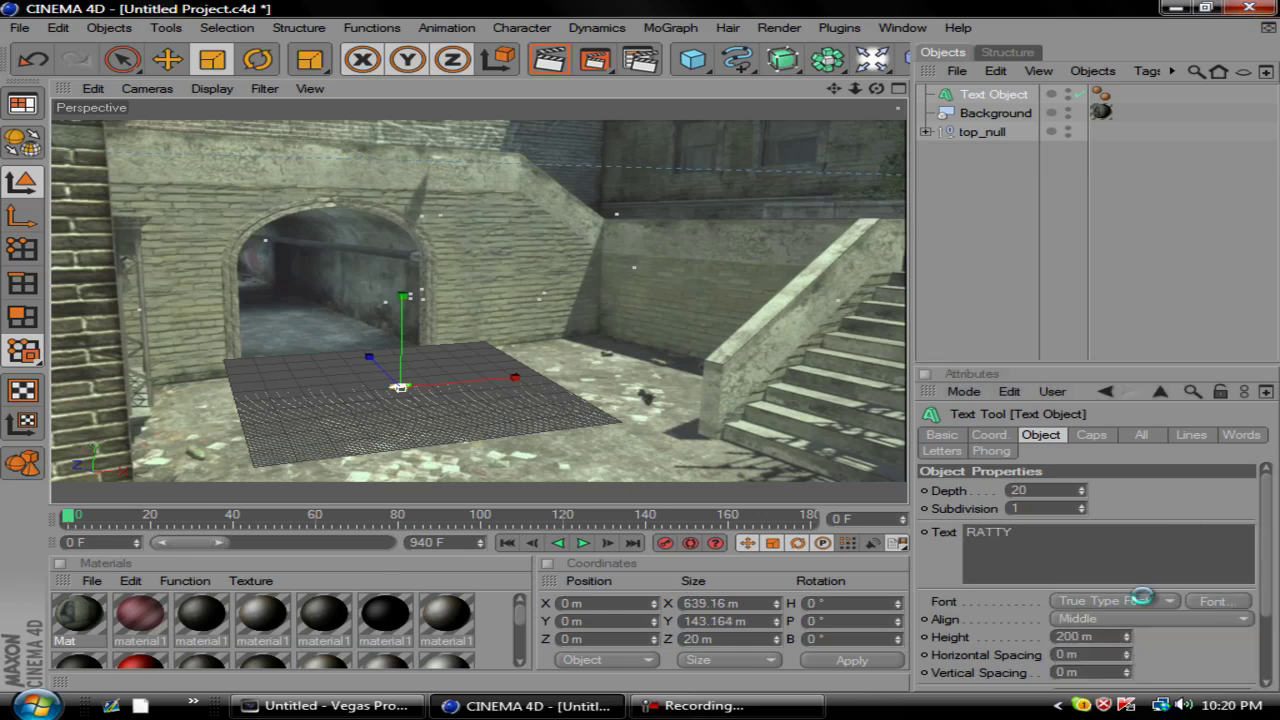
- Set the text font to Bebas, height to 2000 m, and scale it up
{"action": "left_click", "coordinate": [1213, 601]}
{"action": "scroll", "coordinate": [120, 200], "scroll_direction": "down", "scroll_amount": 2}
{"action": "left_click", "coordinate": [90, 175]}
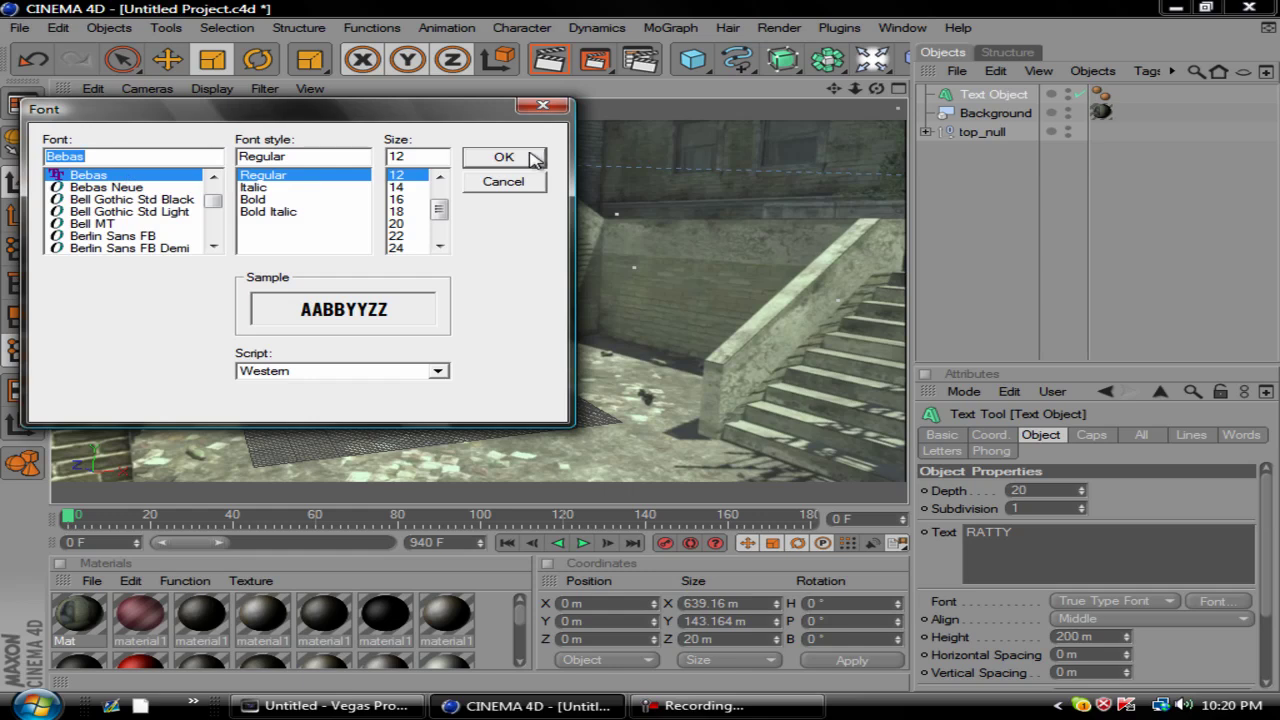
{"action": "left_click", "coordinate": [535, 162]}
{"action": "type", "text": "0"}
{"action": "key", "text": "Return"}
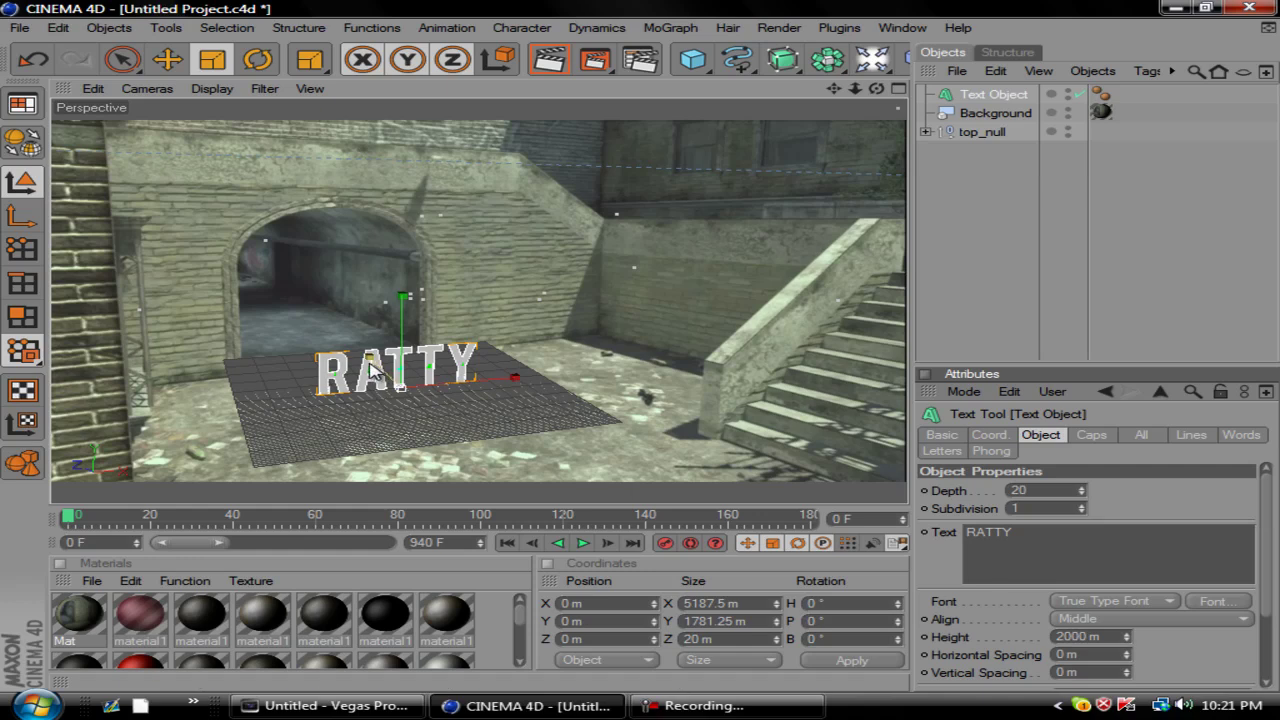
{"action": "left_click_drag", "start_coordinate": [650, 357], "coordinate": [326, 366]}
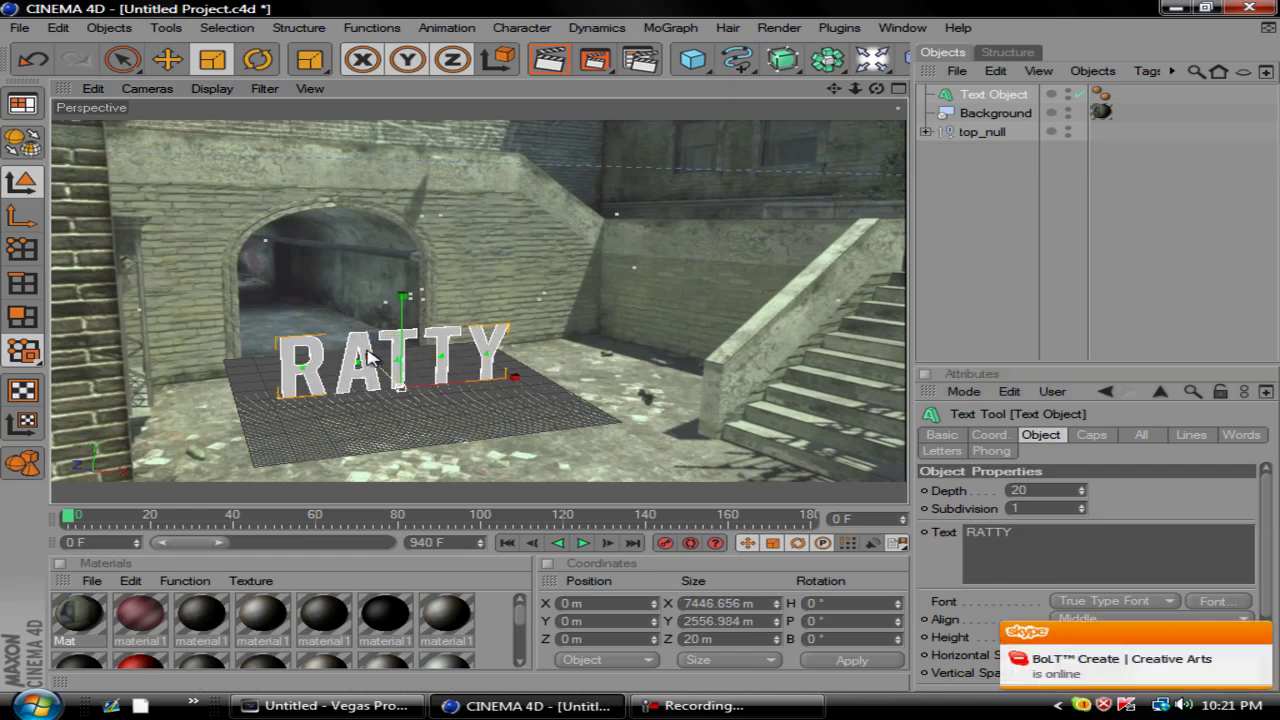
- Move the RATTY text and give it a depth of 300
{"action": "key", "text": "e"}
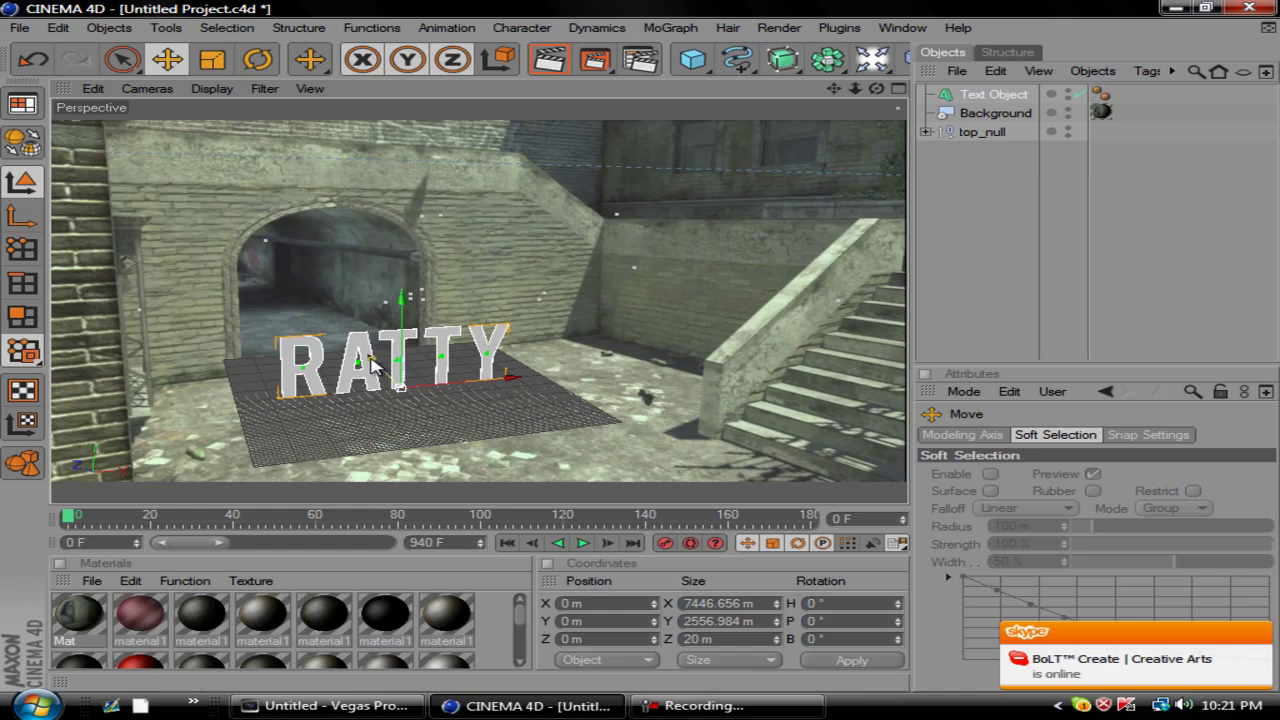
{"action": "mouse_move", "coordinate": [390, 360]}
{"action": "left_mouse_down"}
{"action": "mouse_move", "coordinate": [388, 372]}
{"action": "mouse_move", "coordinate": [386, 356]}
{"action": "left_mouse_up"}
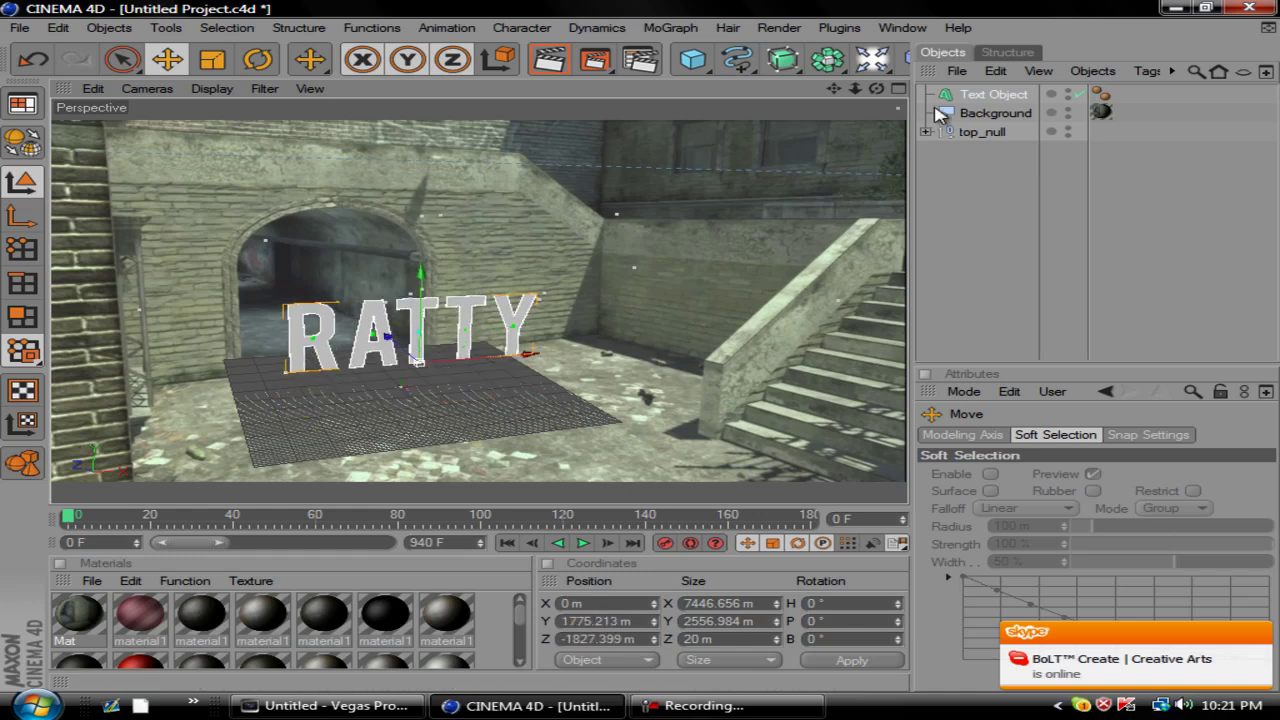
{"action": "left_click", "coordinate": [978, 97]}
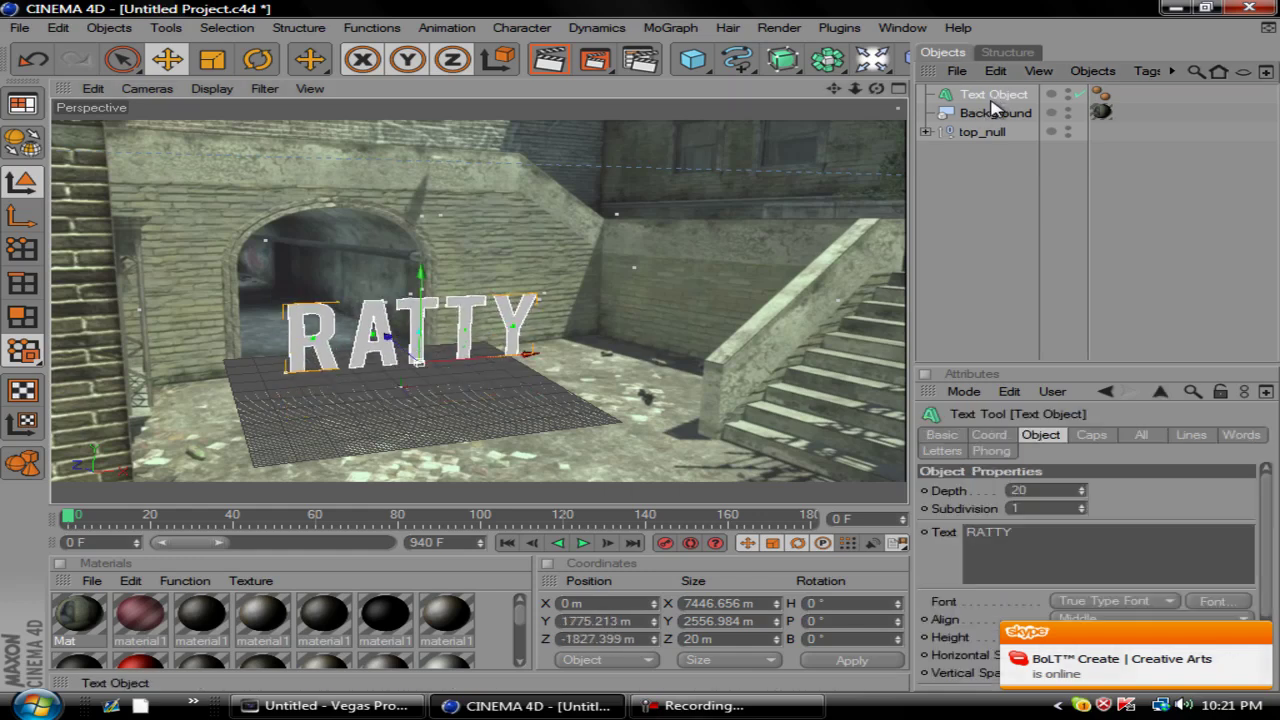
{"action": "double_click", "coordinate": [1051, 491]}
{"action": "type", "text": "300"}
{"action": "key", "text": "Return"}
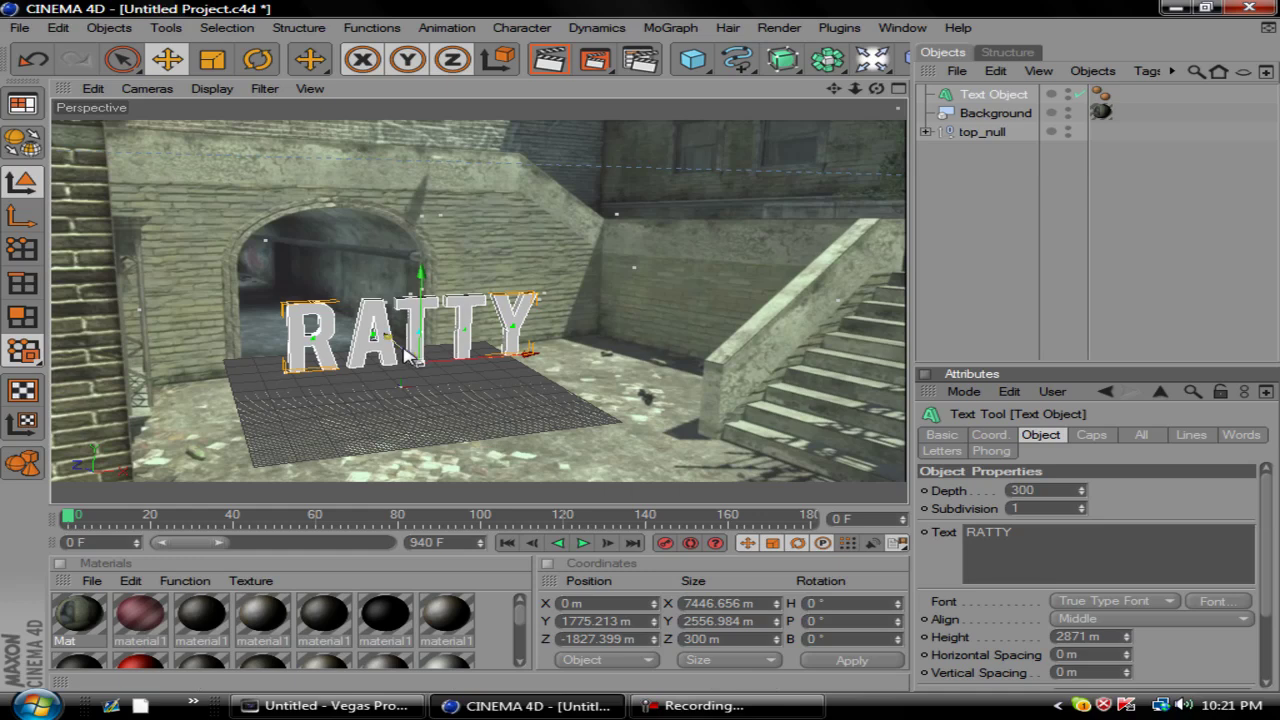
{"action": "left_click_drag", "start_coordinate": [400, 352], "coordinate": [415, 365]}
- Set both start and end caps to Fillet Cap and render a preview
{"action": "left_click", "coordinate": [1090, 435]}
{"action": "left_click", "coordinate": [1078, 491]}
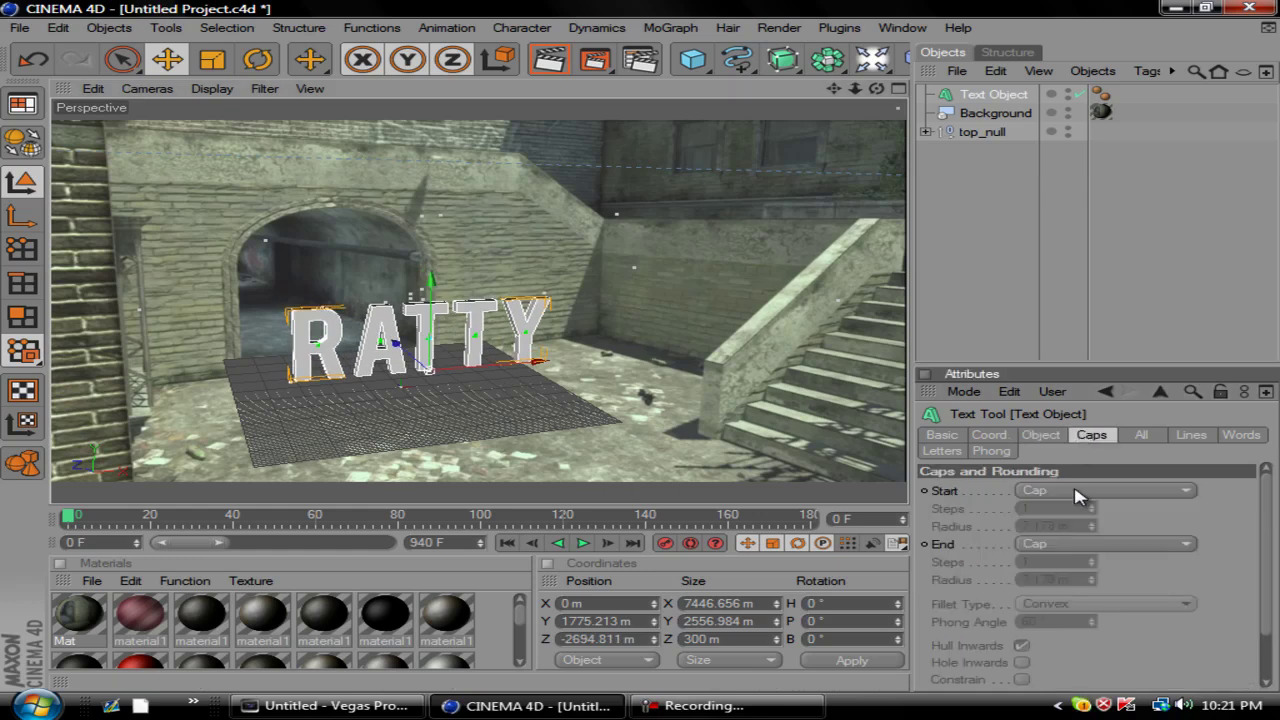
{"action": "left_click", "coordinate": [1080, 562]}
{"action": "left_click", "coordinate": [1076, 545]}
{"action": "left_click", "coordinate": [1065, 614]}
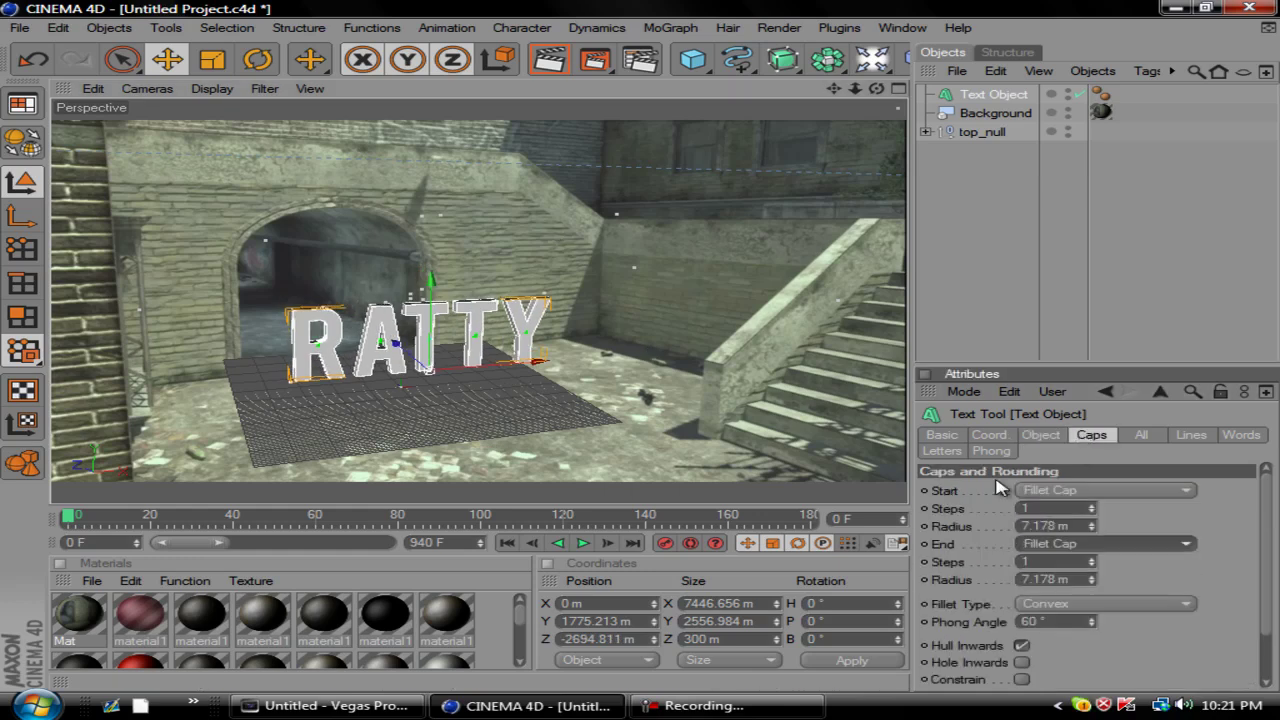
{"action": "left_click", "coordinate": [549, 60]}
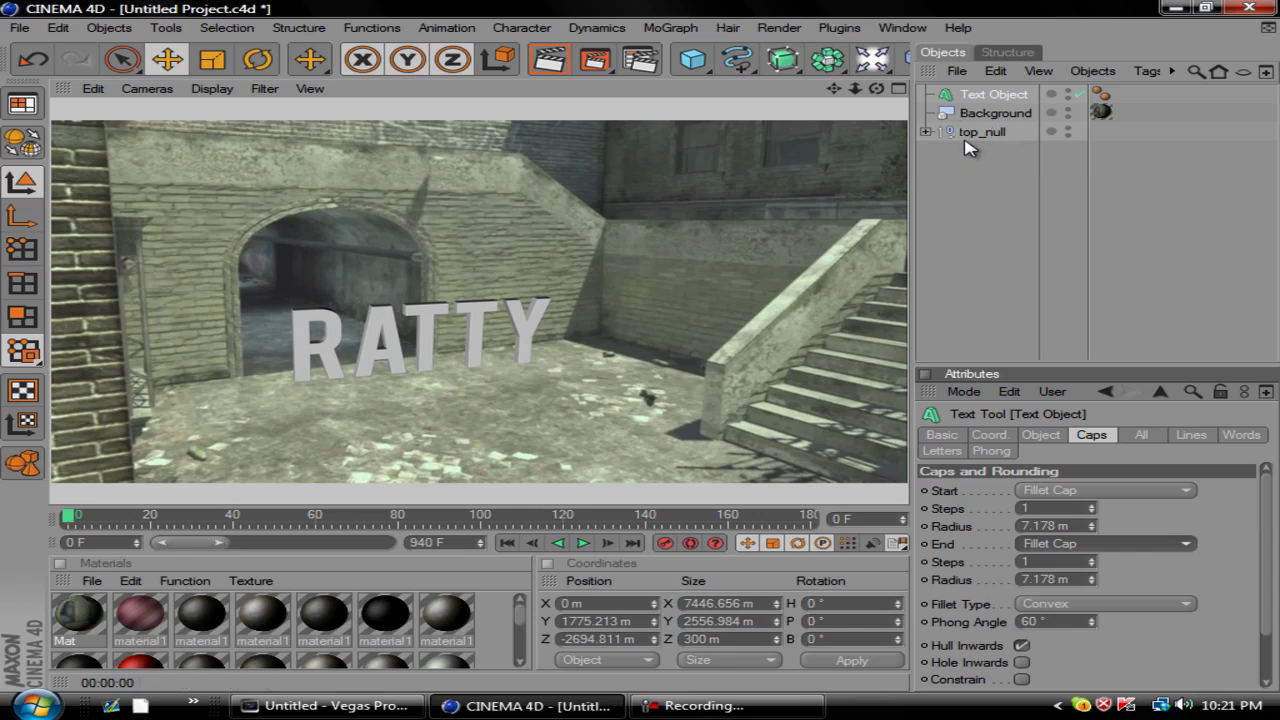
- Shift the text left and back, set the fillet radius to 50, and preview the render
{"action": "left_click_drag", "start_coordinate": [396, 366], "coordinate": [645, 355]}
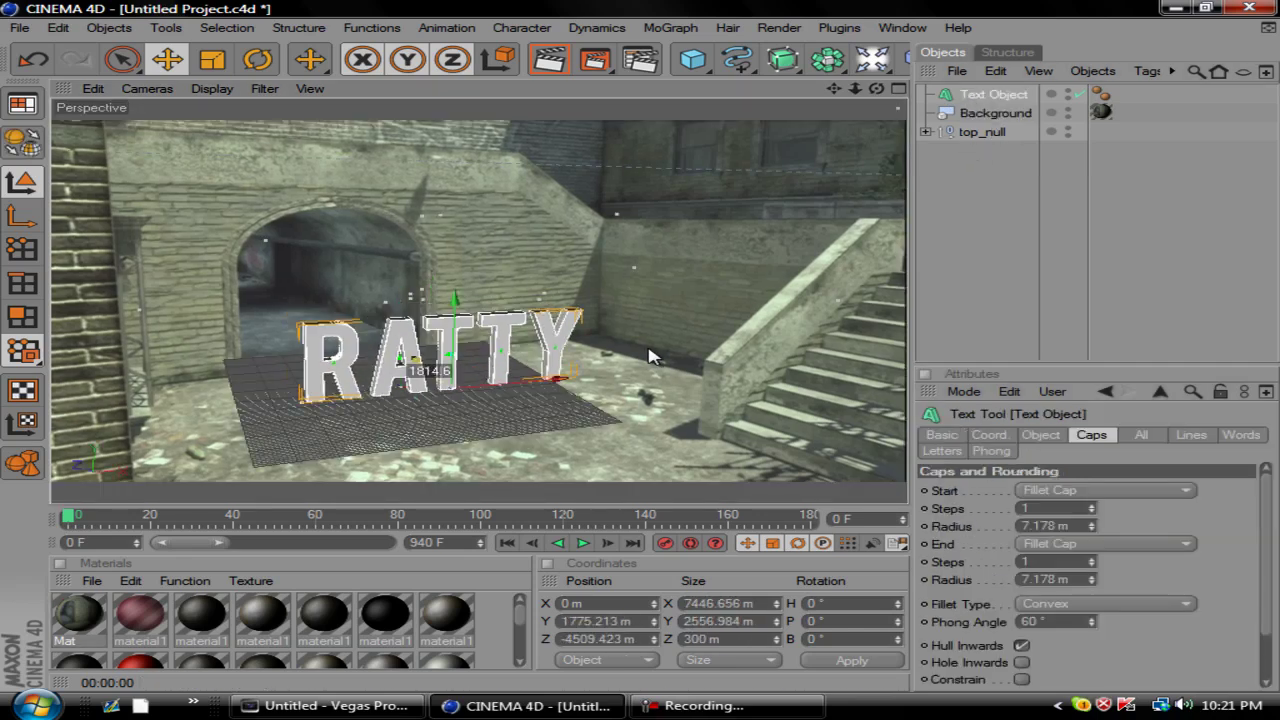
{"action": "left_click_drag", "start_coordinate": [525, 388], "coordinate": [440, 350]}
{"action": "left_click", "coordinate": [1052, 525]}
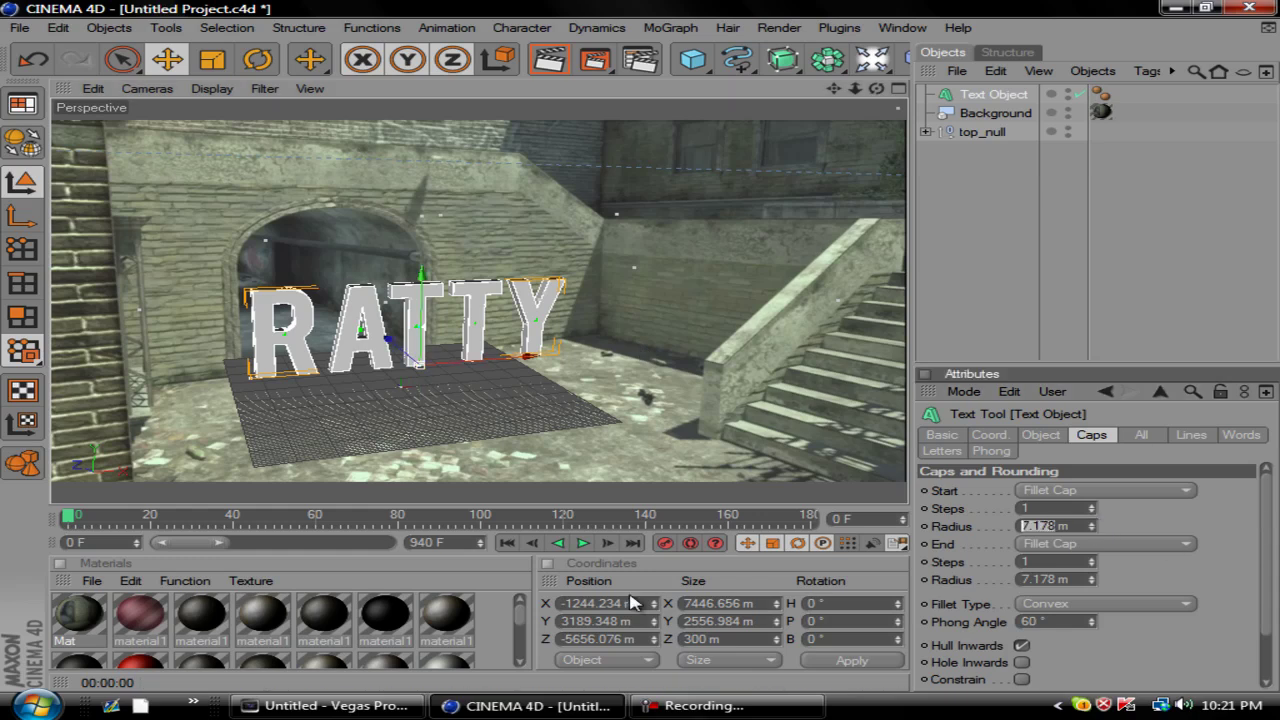
{"action": "type", "text": "50"}
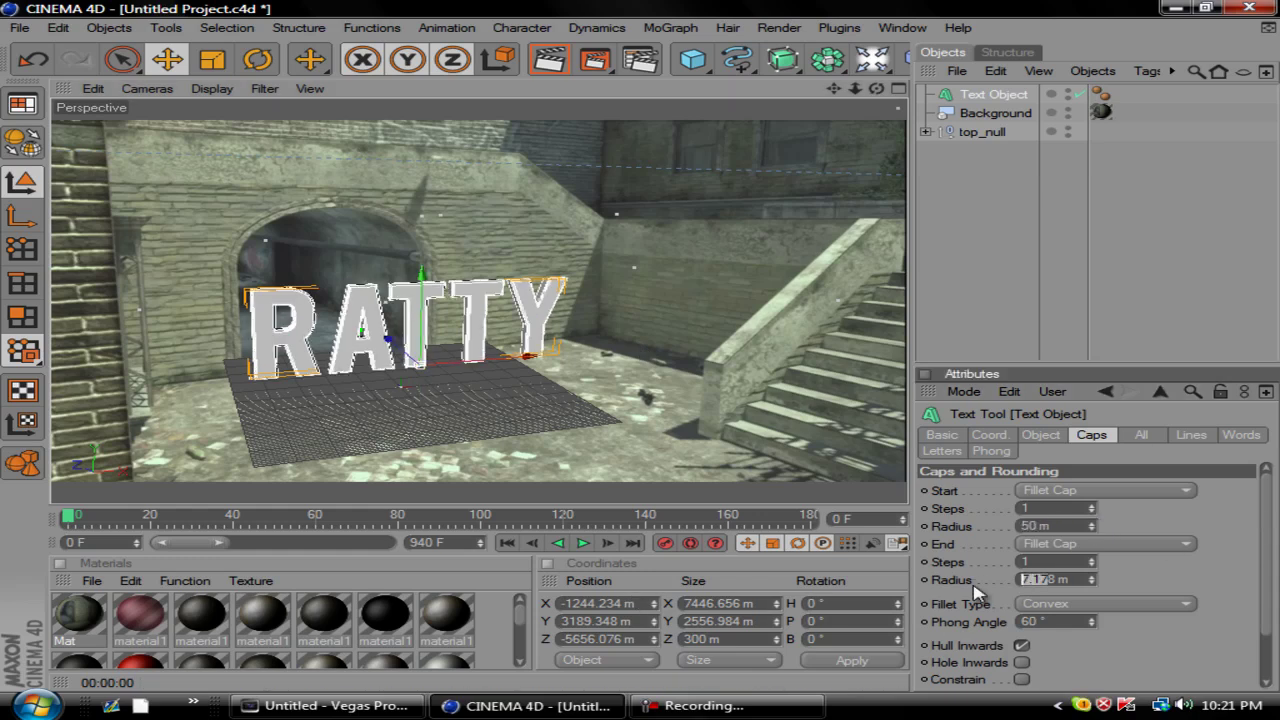
{"action": "type", "text": "50"}
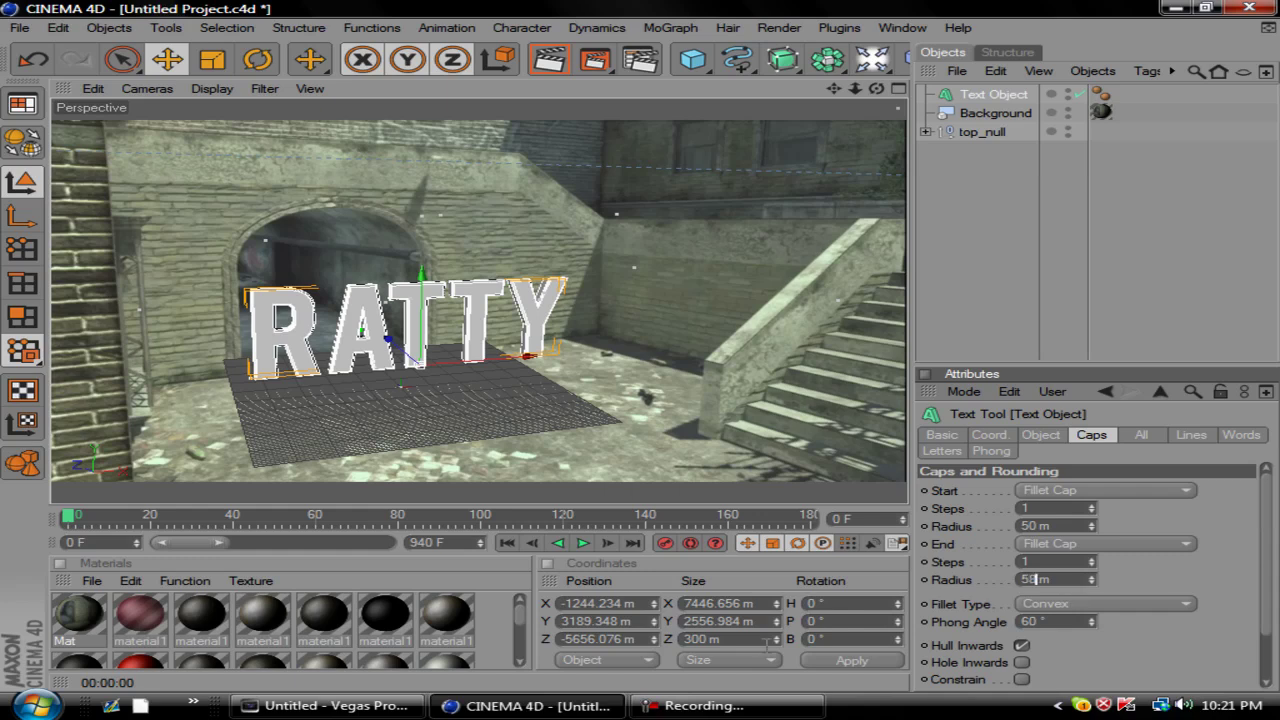
{"action": "left_click", "coordinate": [556, 61]}
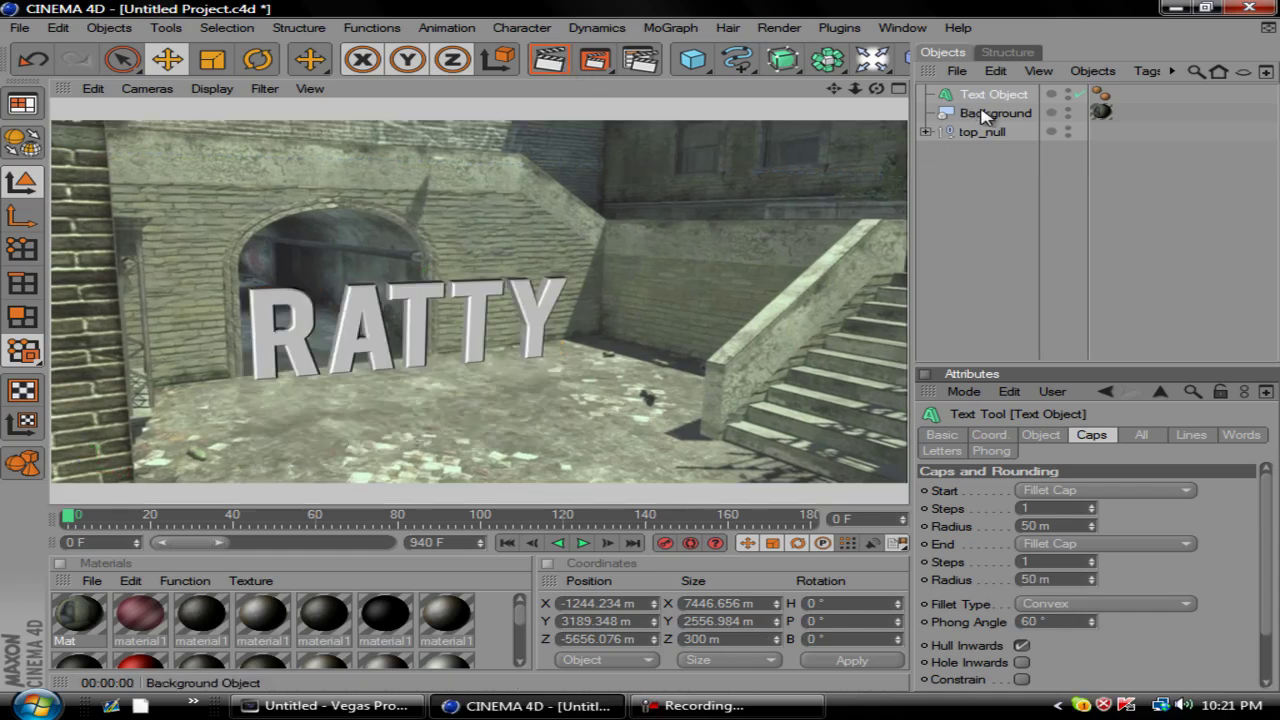
- Raise the depth to 500, reposition the text, and check it with a render
{"action": "left_click", "coordinate": [1041, 436]}
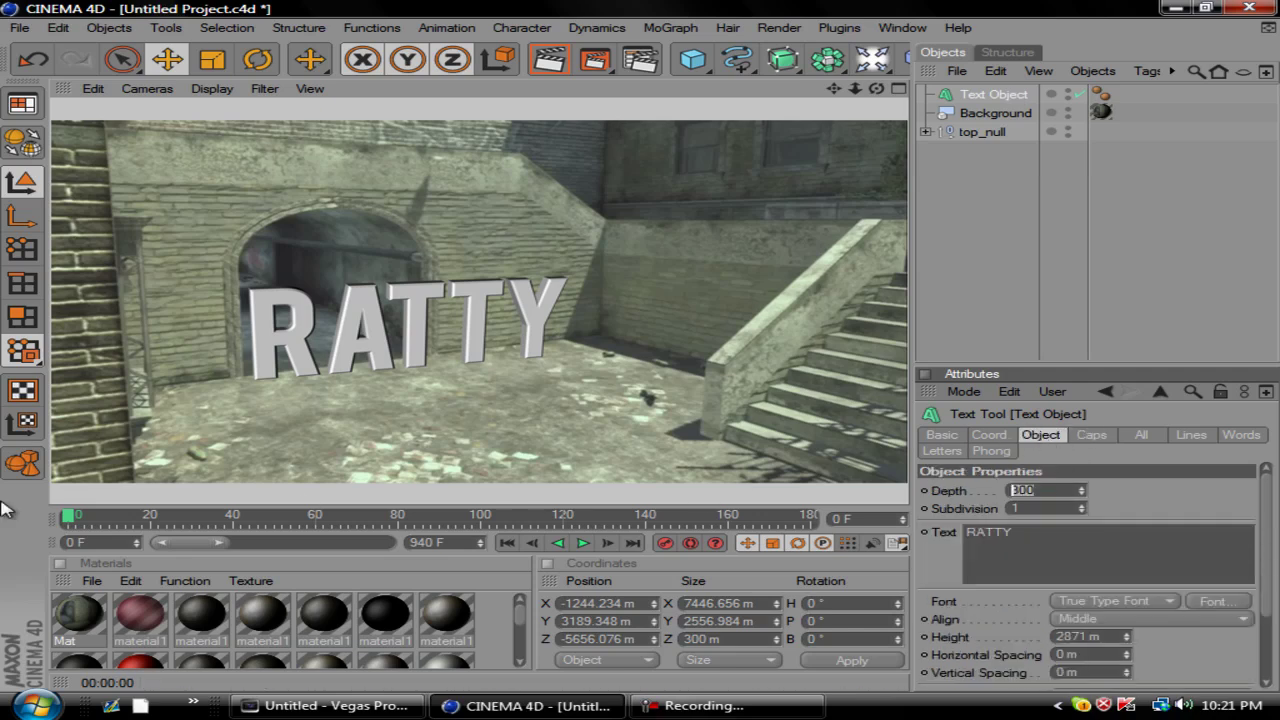
{"action": "type", "text": "500"}
{"action": "key", "text": "Return"}
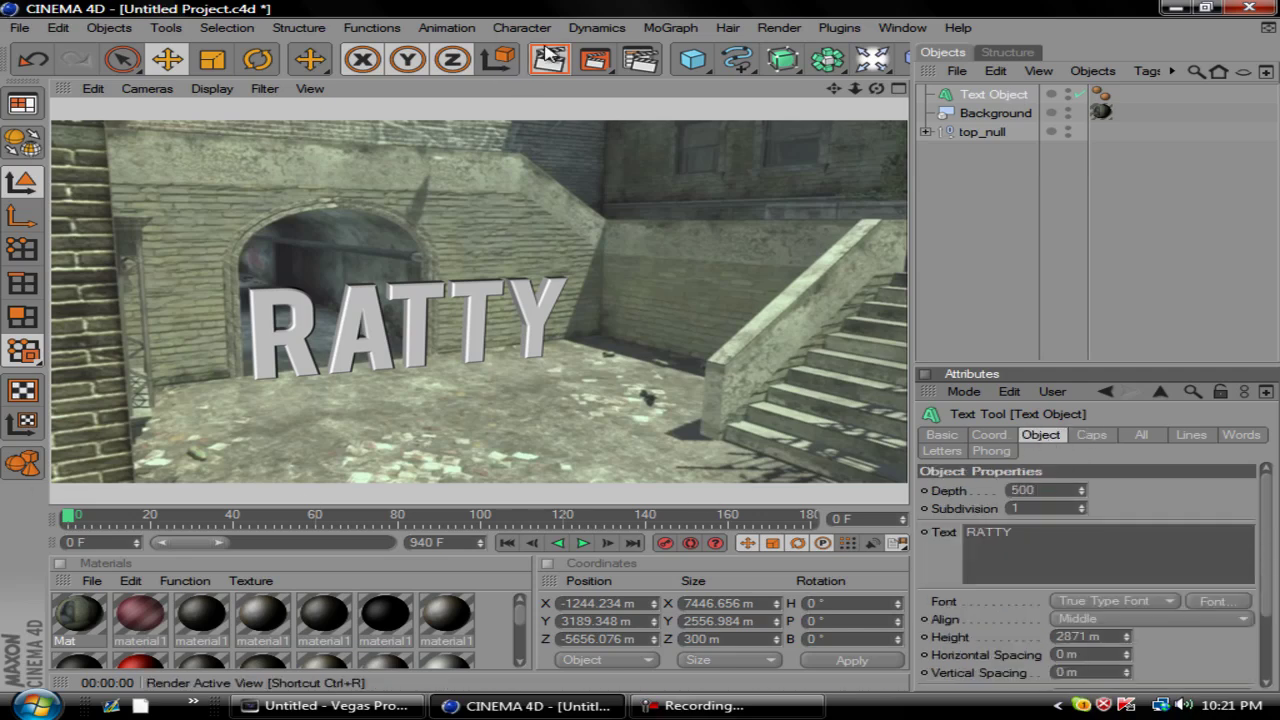
{"action": "left_click", "coordinate": [400, 348]}
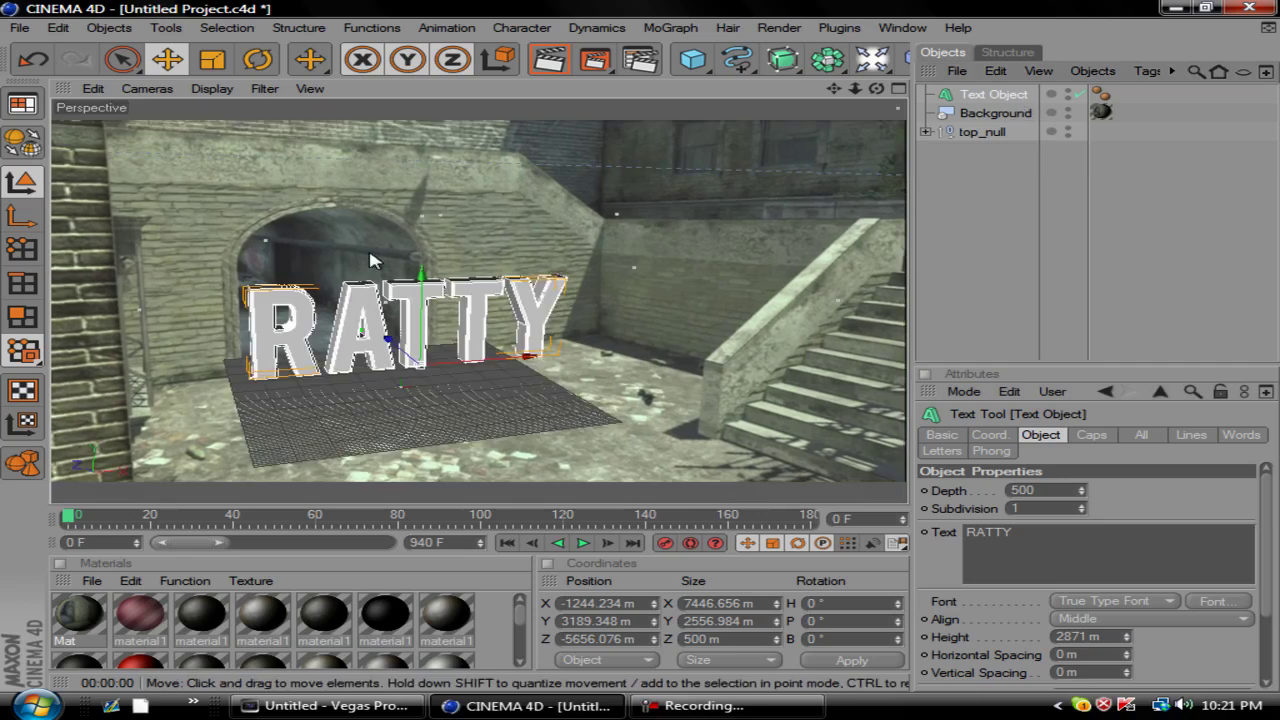
{"action": "left_click_drag", "start_coordinate": [400, 348], "coordinate": [643, 353]}
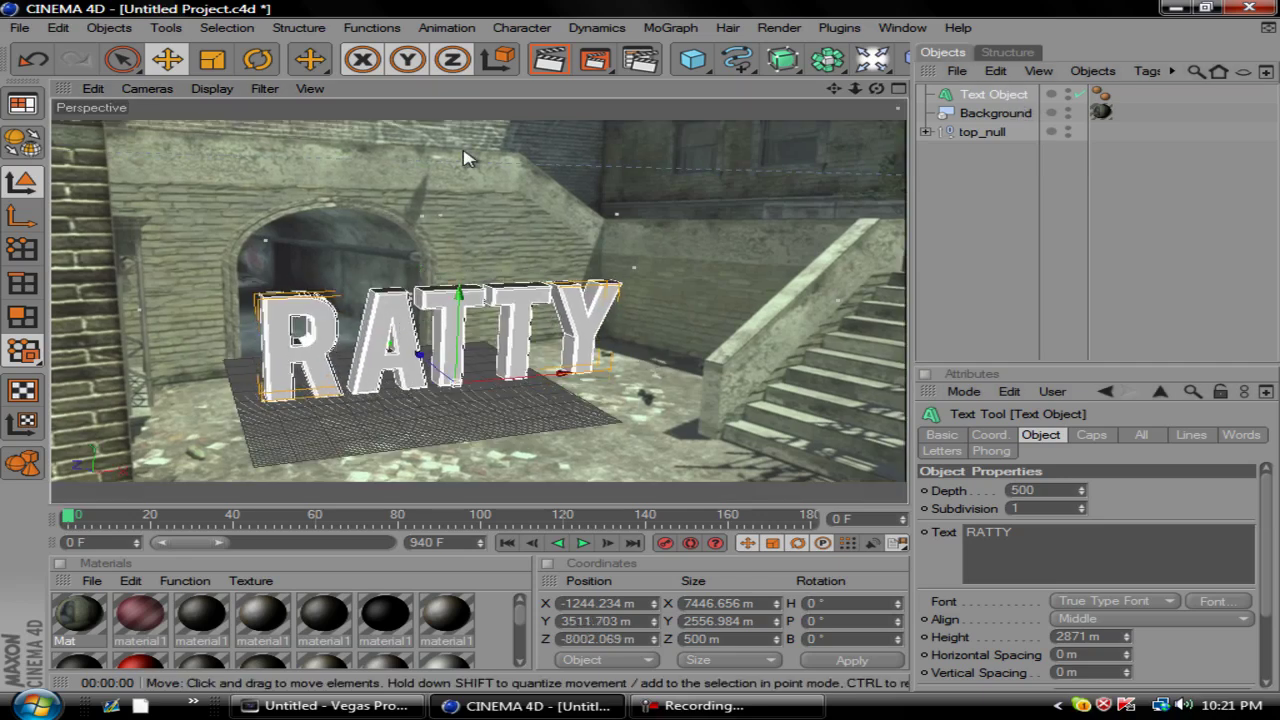
{"action": "left_click", "coordinate": [548, 59]}
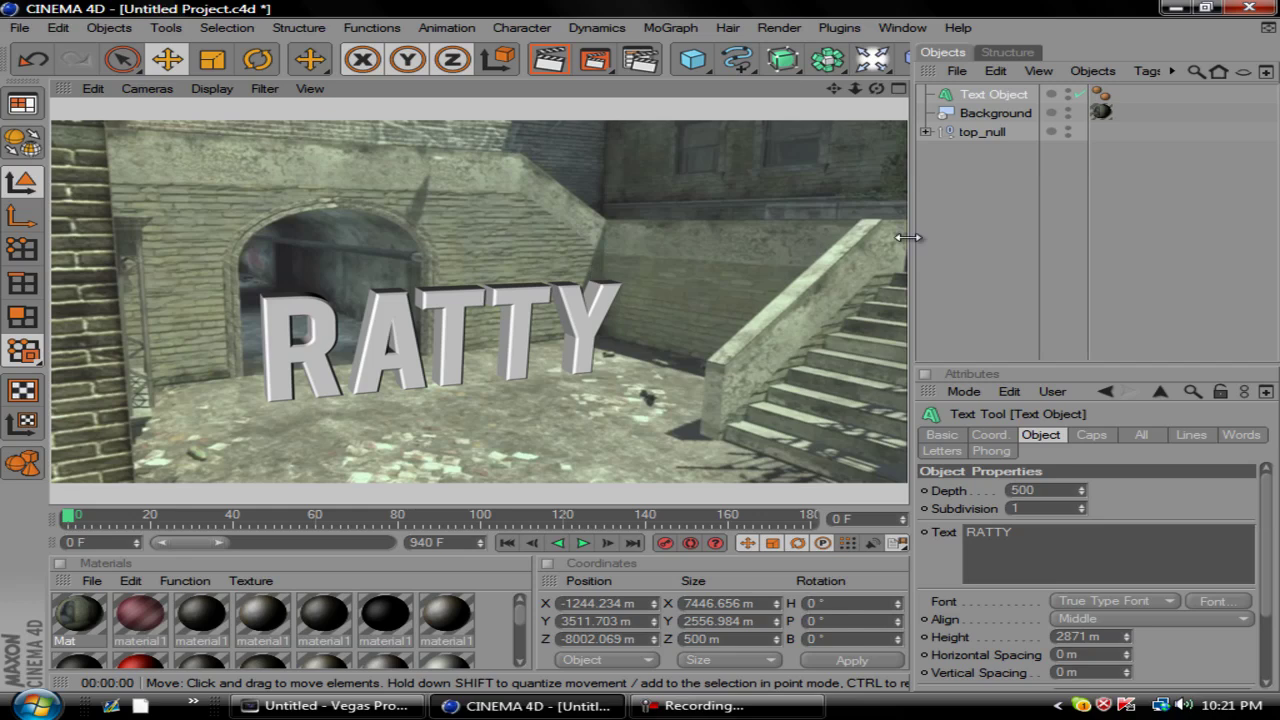
{"action": "left_click", "coordinate": [988, 95]}
- Add a Floor object carrying the Mat footage texture and a Compositing tag
{"action": "left_click_drag", "start_coordinate": [871, 60], "coordinate": [672, 152]}
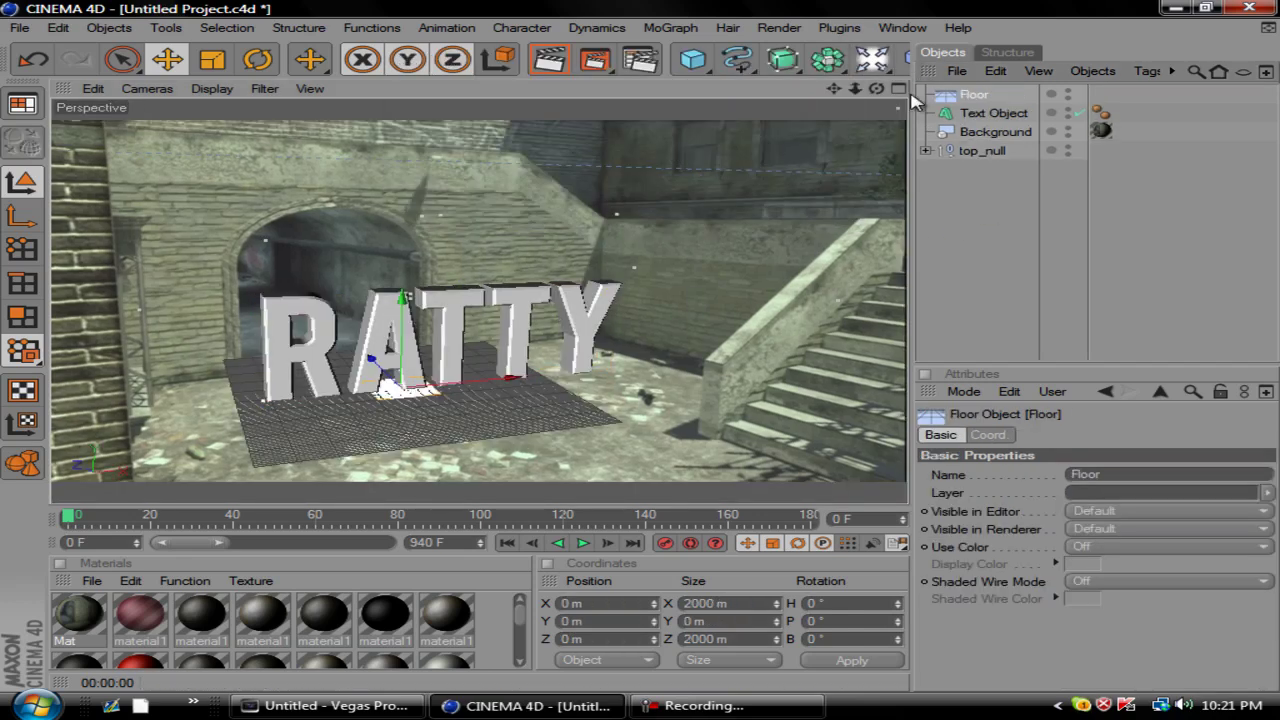
{"action": "mouse_move", "coordinate": [1100, 115]}
{"action": "left_mouse_down", "text": "ctrl"}
{"action": "mouse_move", "coordinate": [1100, 126]}
{"action": "mouse_move", "coordinate": [1100, 93]}
{"action": "left_mouse_up", "text": "ctrl"}
{"action": "right_click", "coordinate": [995, 95]}
{"action": "mouse_move", "coordinate": [868, 100]}
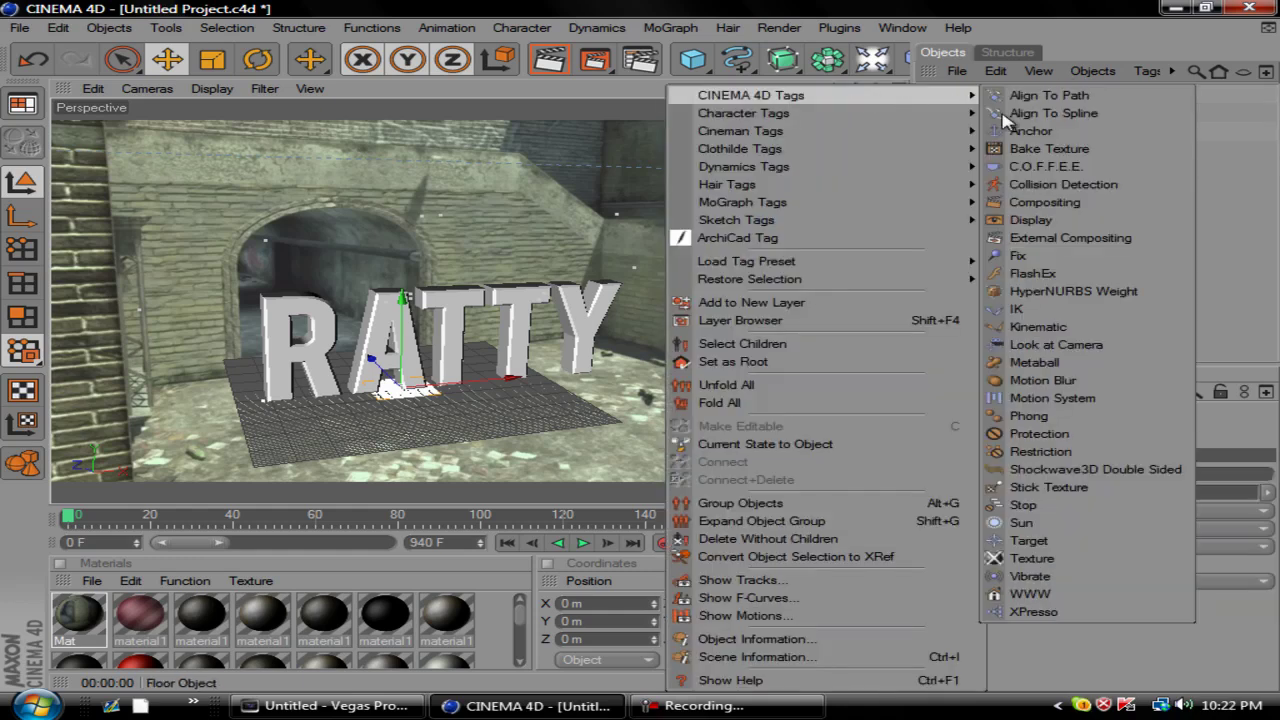
{"action": "left_click", "coordinate": [1030, 205]}
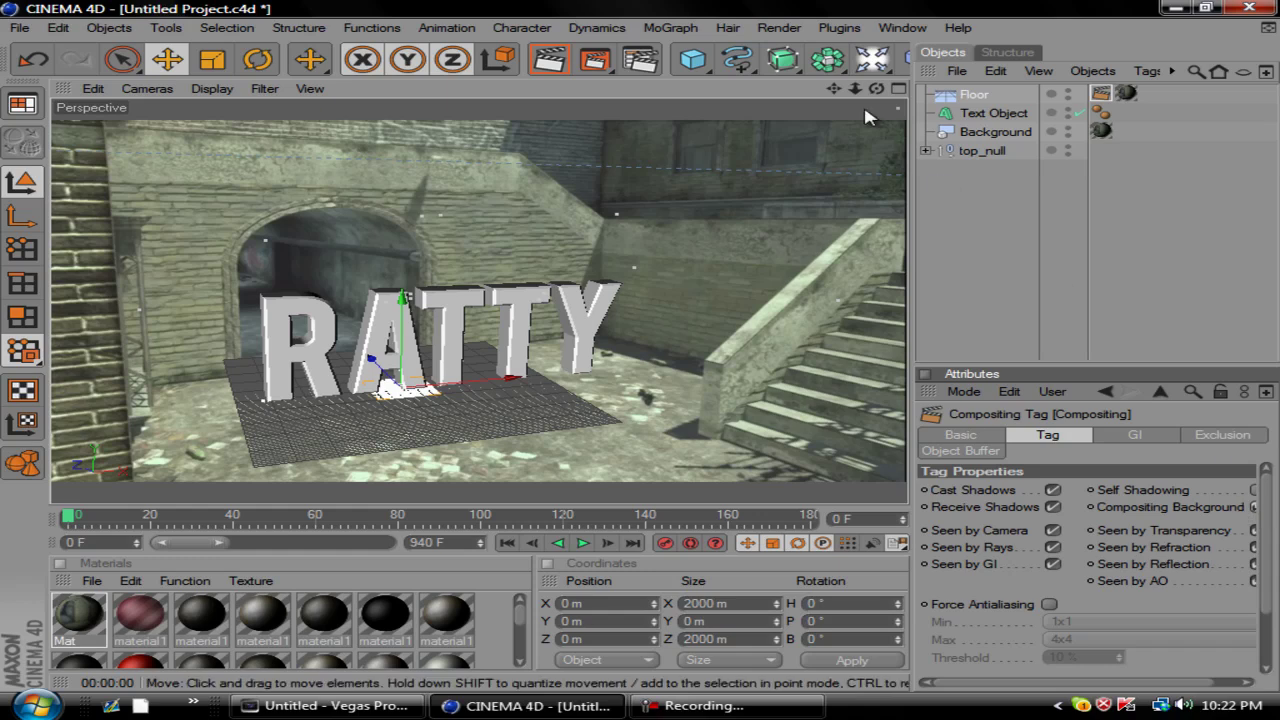
{"action": "left_click", "coordinate": [548, 58]}
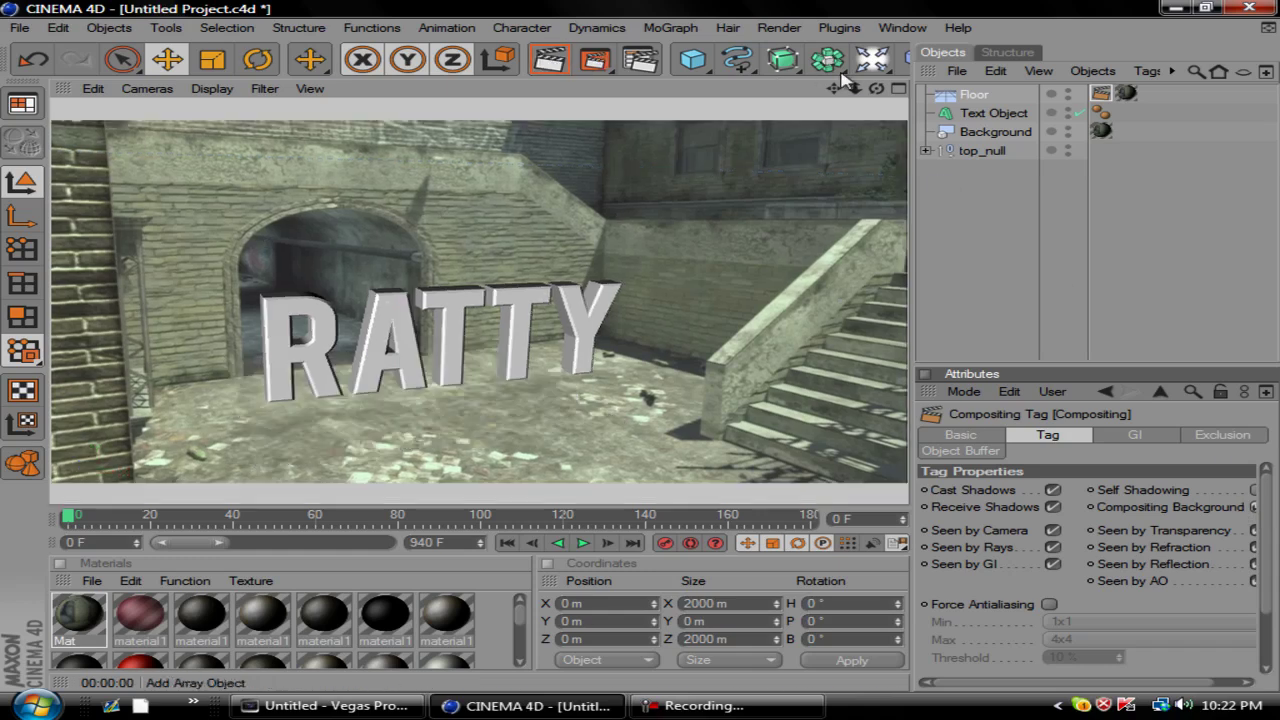
- Add a light above and behind the text with soft shadow maps at 75% density
{"action": "left_click_drag", "start_coordinate": [872, 58], "coordinate": [437, 29]}
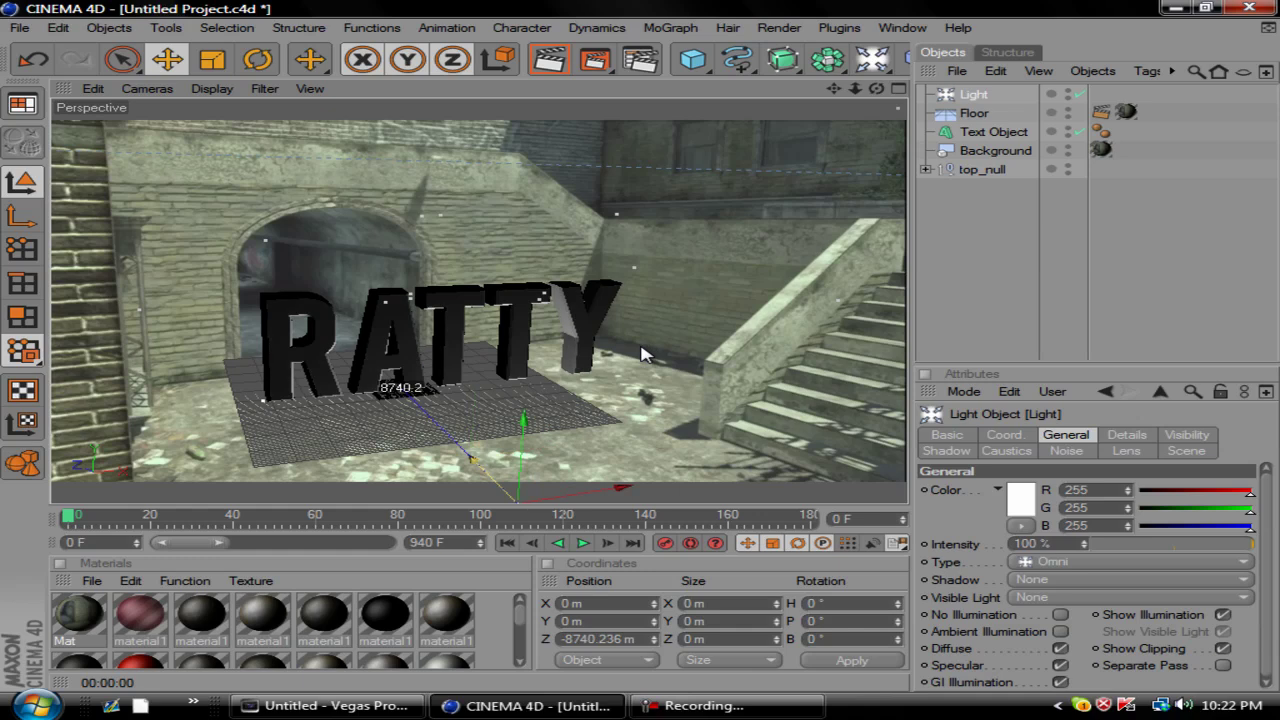
{"action": "left_click_drag", "start_coordinate": [647, 357], "coordinate": [638, 348]}
{"action": "left_click", "coordinate": [946, 451]}
{"action": "left_click", "coordinate": [1018, 490]}
{"action": "left_click", "coordinate": [1015, 449]}
{"action": "type", "text": "75"}
{"action": "key", "text": "Return"}
{"action": "left_click", "coordinate": [548, 59]}
- Raise the light much higher, then lower it, rendering each time to compare shadows
{"action": "left_click", "coordinate": [945, 94]}
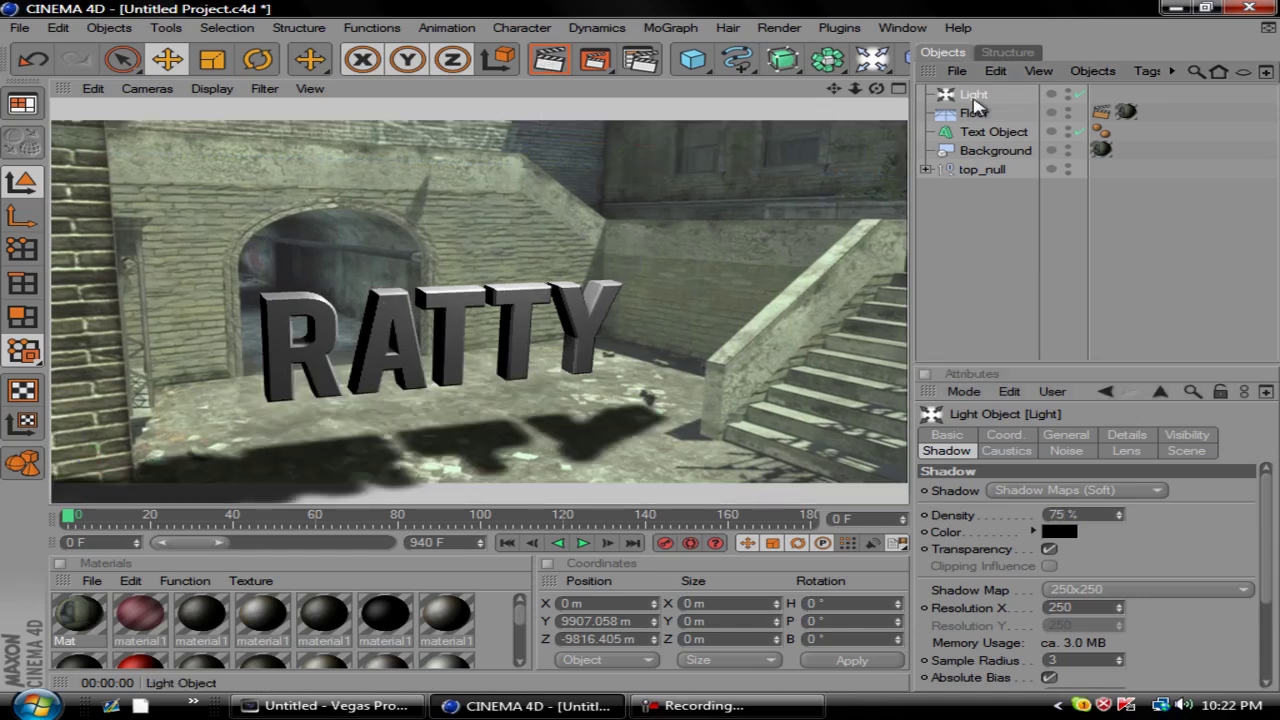
{"action": "mouse_move", "coordinate": [558, 148]}
{"action": "left_mouse_down"}
{"action": "mouse_move", "coordinate": [650, 354]}
{"action": "mouse_move", "coordinate": [632, 325]}
{"action": "mouse_move", "coordinate": [643, 346]}
{"action": "left_mouse_up"}
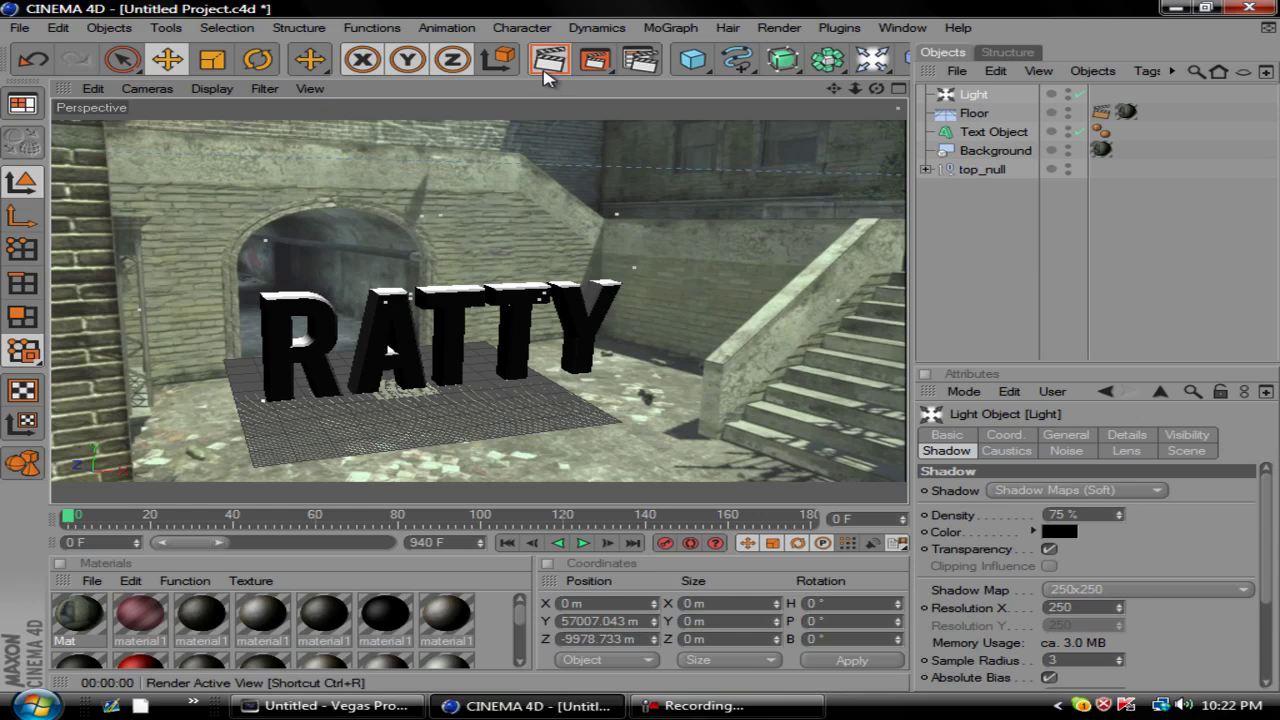
{"action": "left_click", "coordinate": [548, 62]}
{"action": "left_click", "coordinate": [523, 134]}
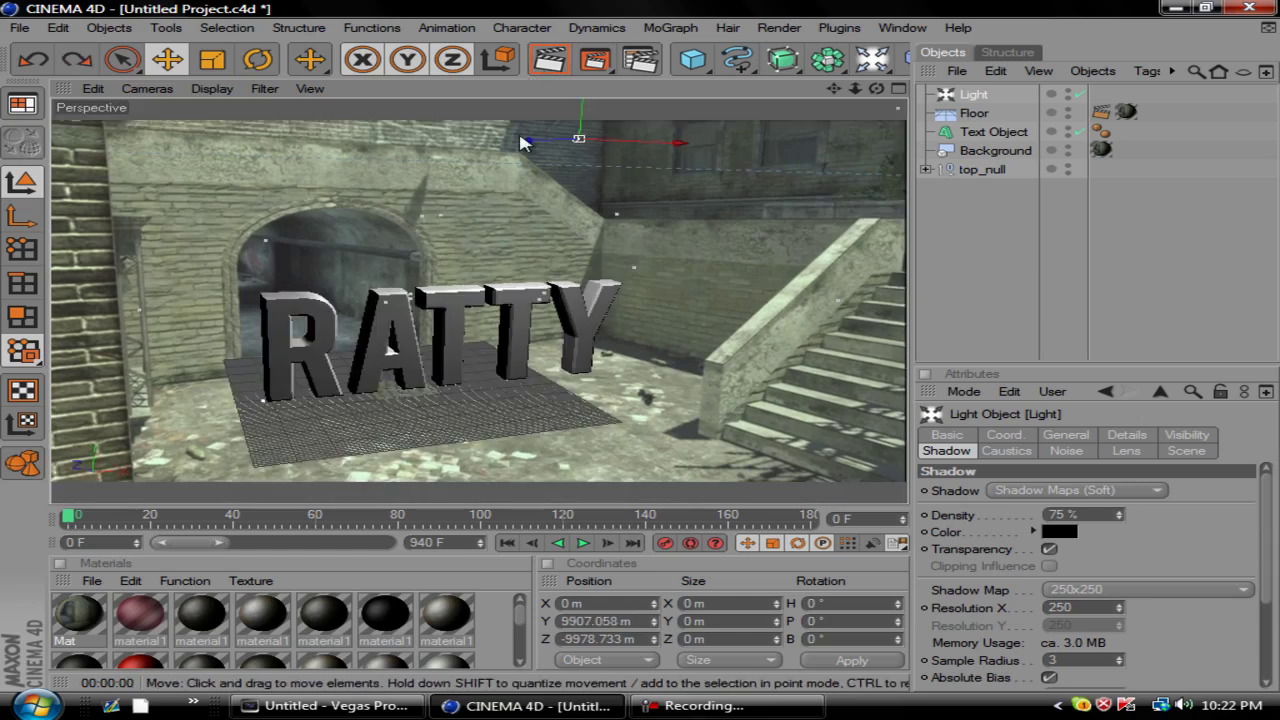
{"action": "mouse_move", "coordinate": [586, 129]}
{"action": "left_mouse_down"}
{"action": "mouse_move", "coordinate": [645, 345]}
{"action": "mouse_move", "coordinate": [587, 122]}
{"action": "left_mouse_up"}
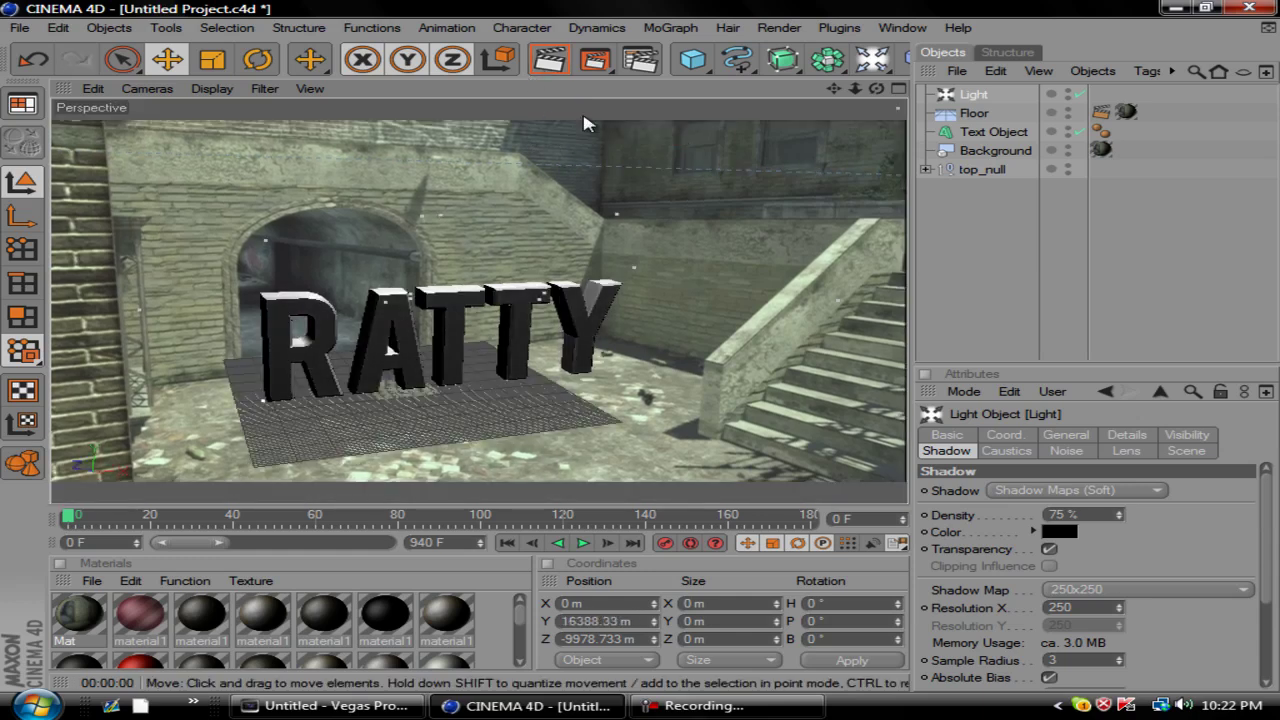
{"action": "left_click", "coordinate": [548, 62]}
- Move the light left, back and slightly up until RATTY casts its shadow on the ground
{"action": "left_click", "coordinate": [55, 52]}
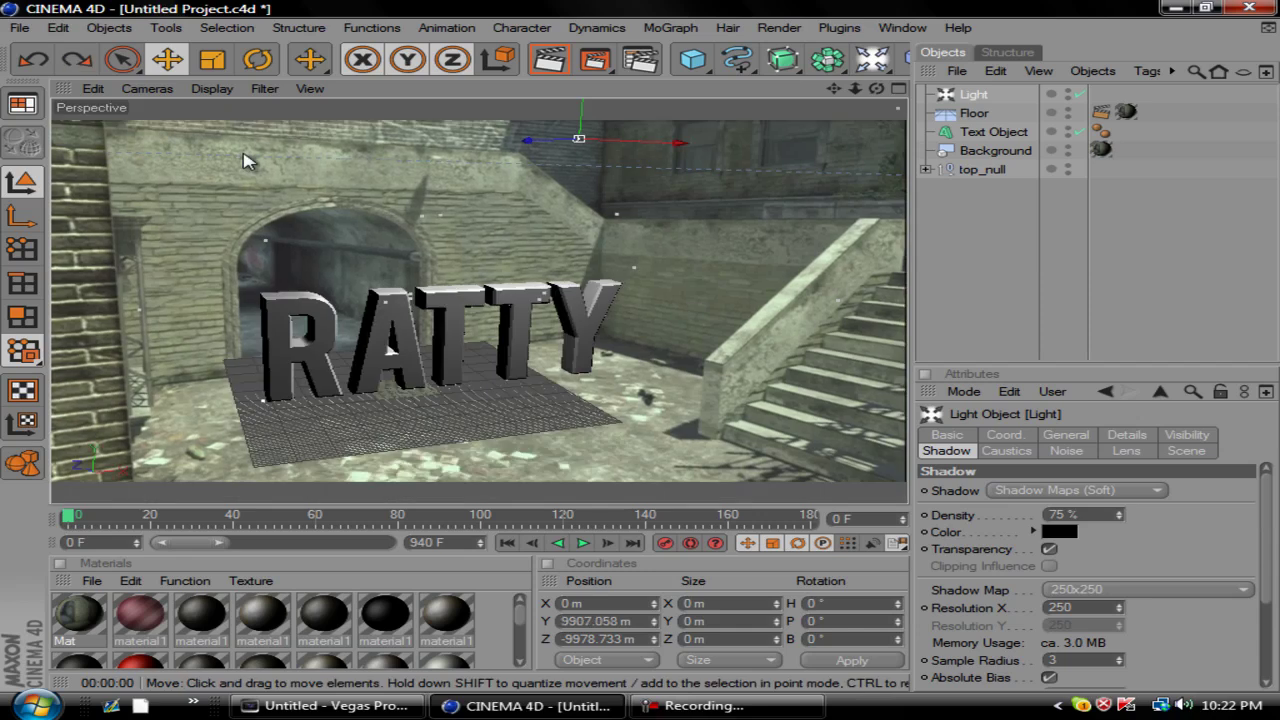
{"action": "left_click_drag", "start_coordinate": [555, 136], "coordinate": [643, 354]}
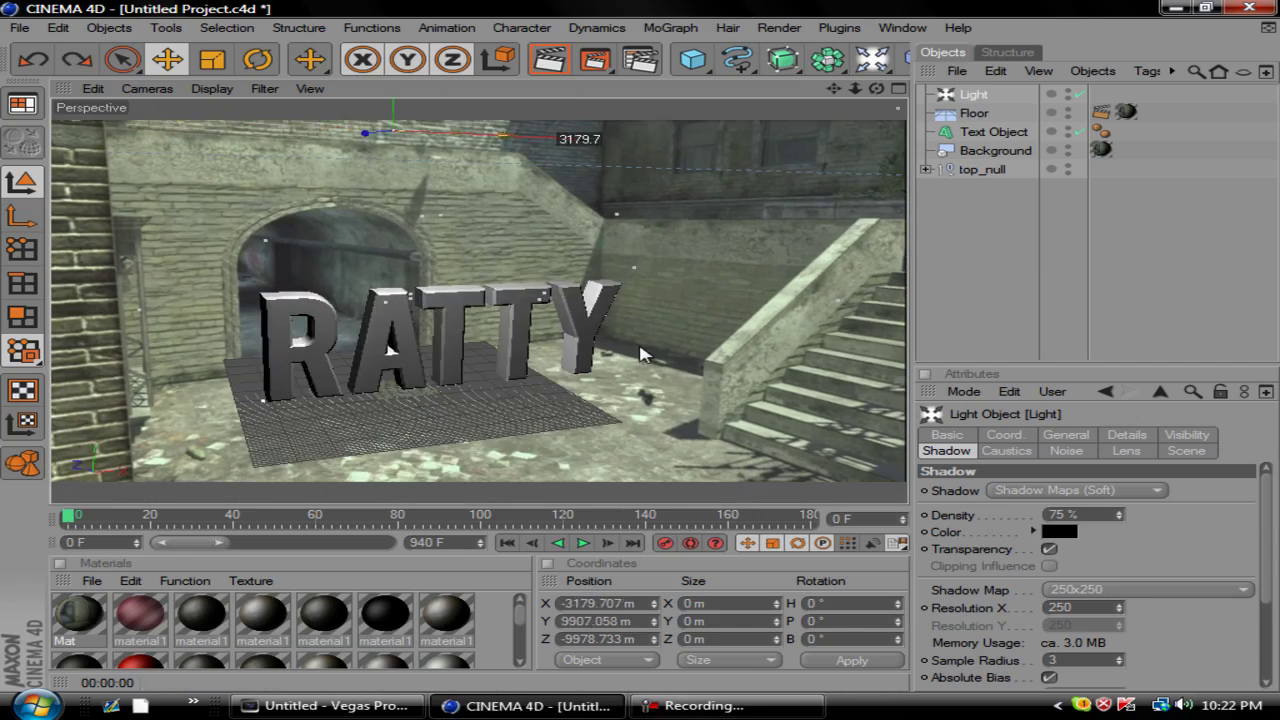
{"action": "left_click_drag", "start_coordinate": [543, 138], "coordinate": [563, 130]}
{"action": "left_click_drag", "start_coordinate": [643, 354], "coordinate": [648, 350]}
{"action": "left_click", "coordinate": [549, 62]}
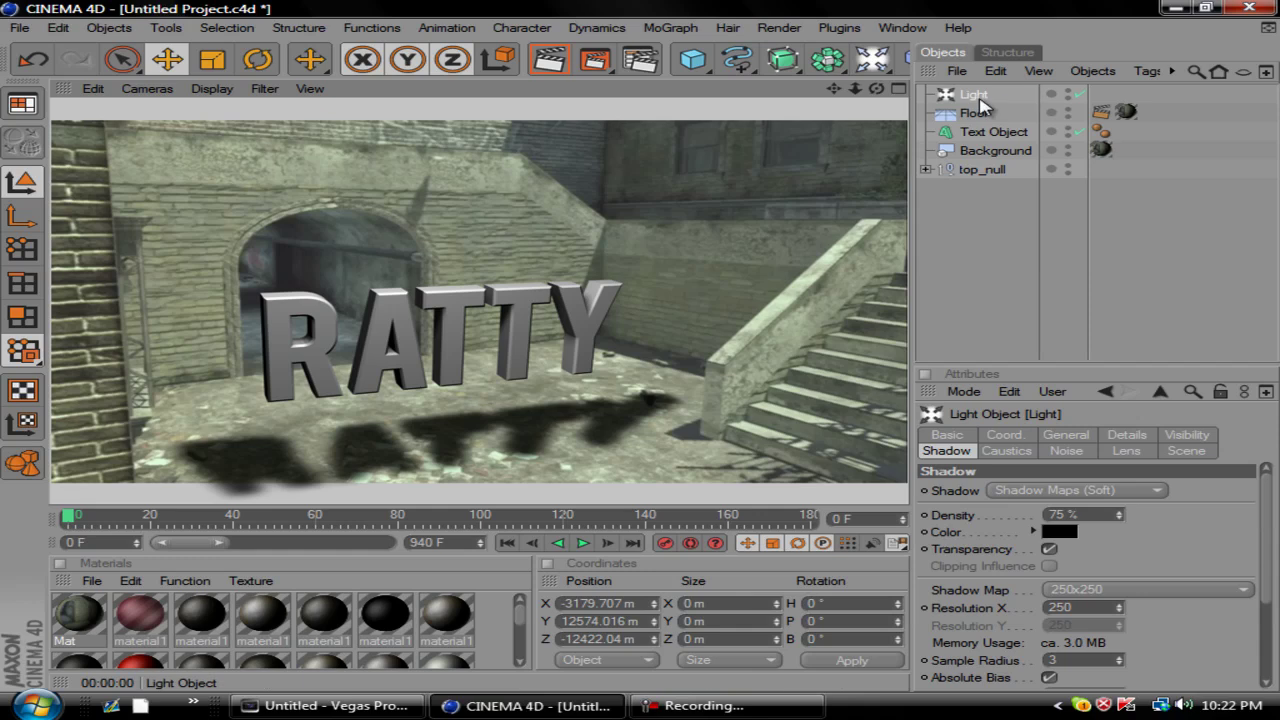
{"action": "left_click", "coordinate": [840, 115]}
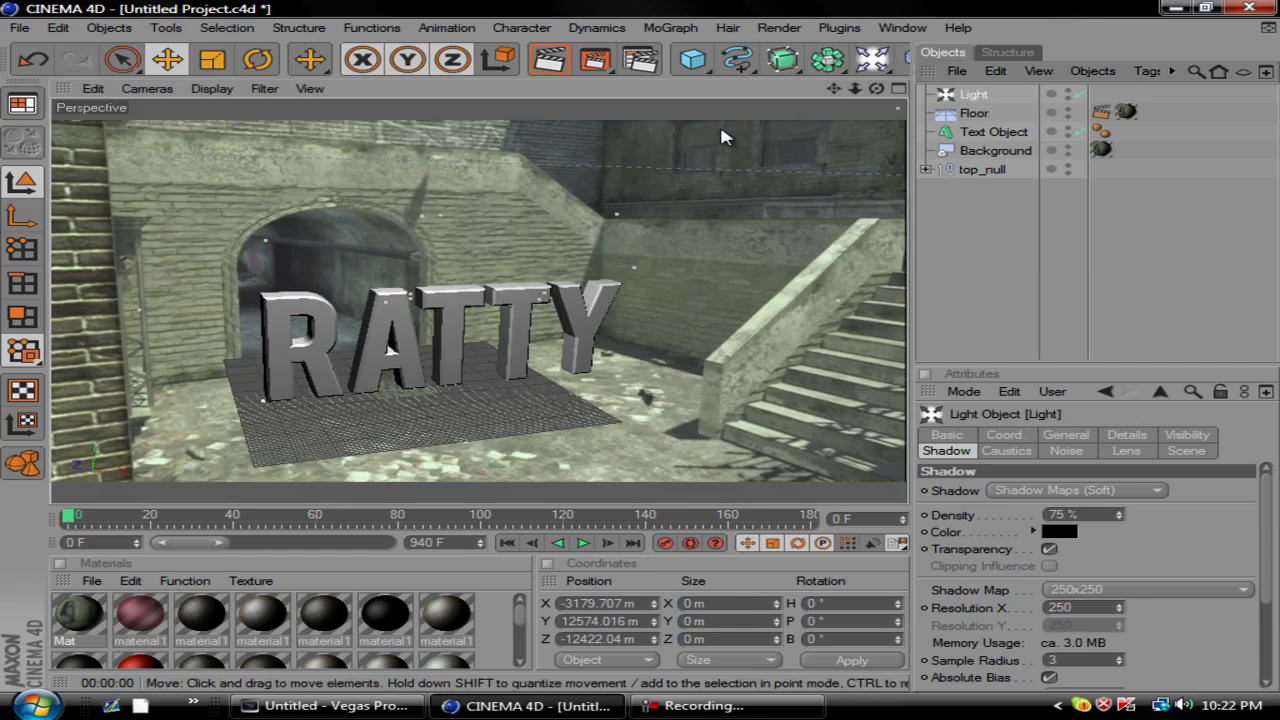
- Extend the preview range to 0–940 F and make the Text Object editable
{"action": "left_click", "coordinate": [1010, 133]}
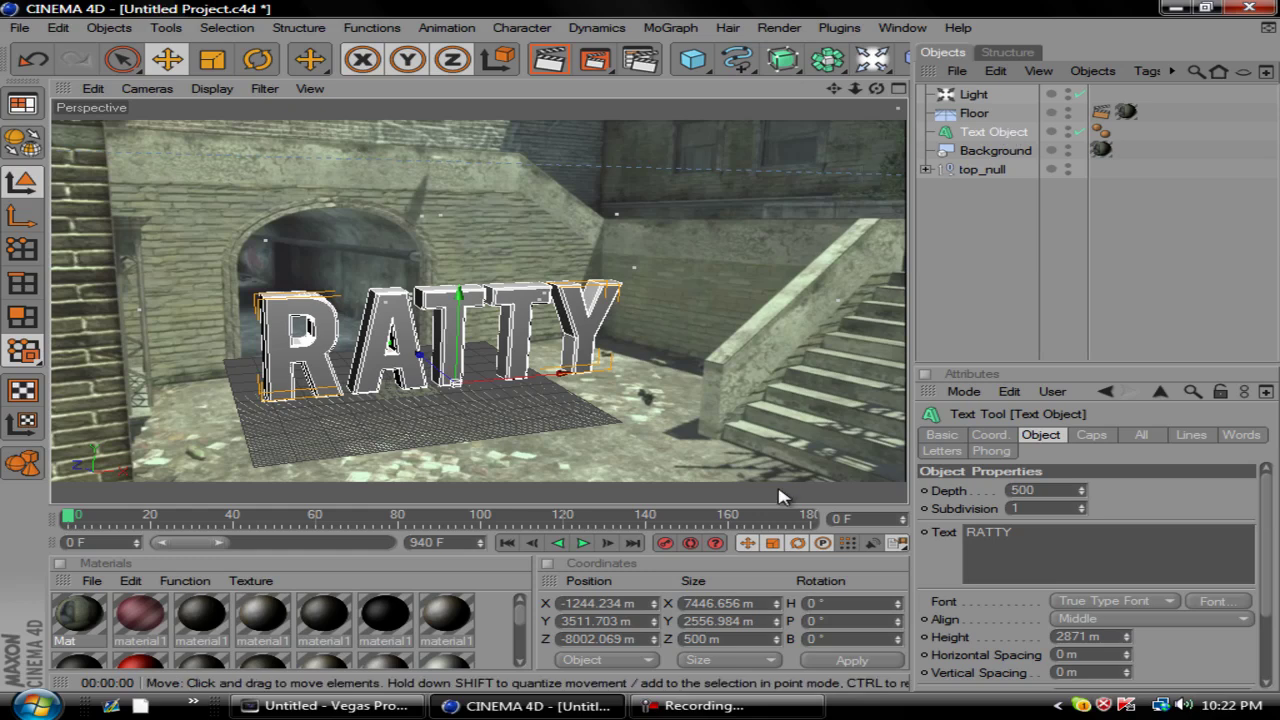
{"action": "left_click_drag", "start_coordinate": [228, 546], "coordinate": [396, 546]}
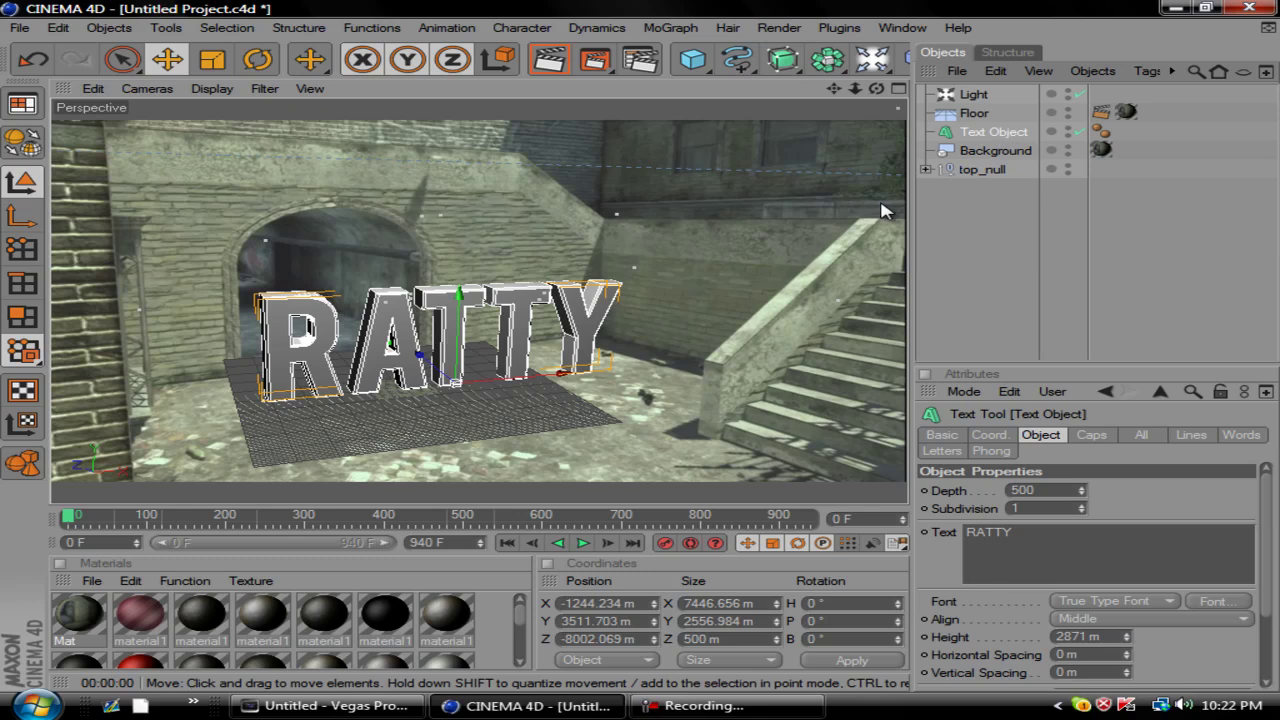
{"action": "key", "text": "c"}
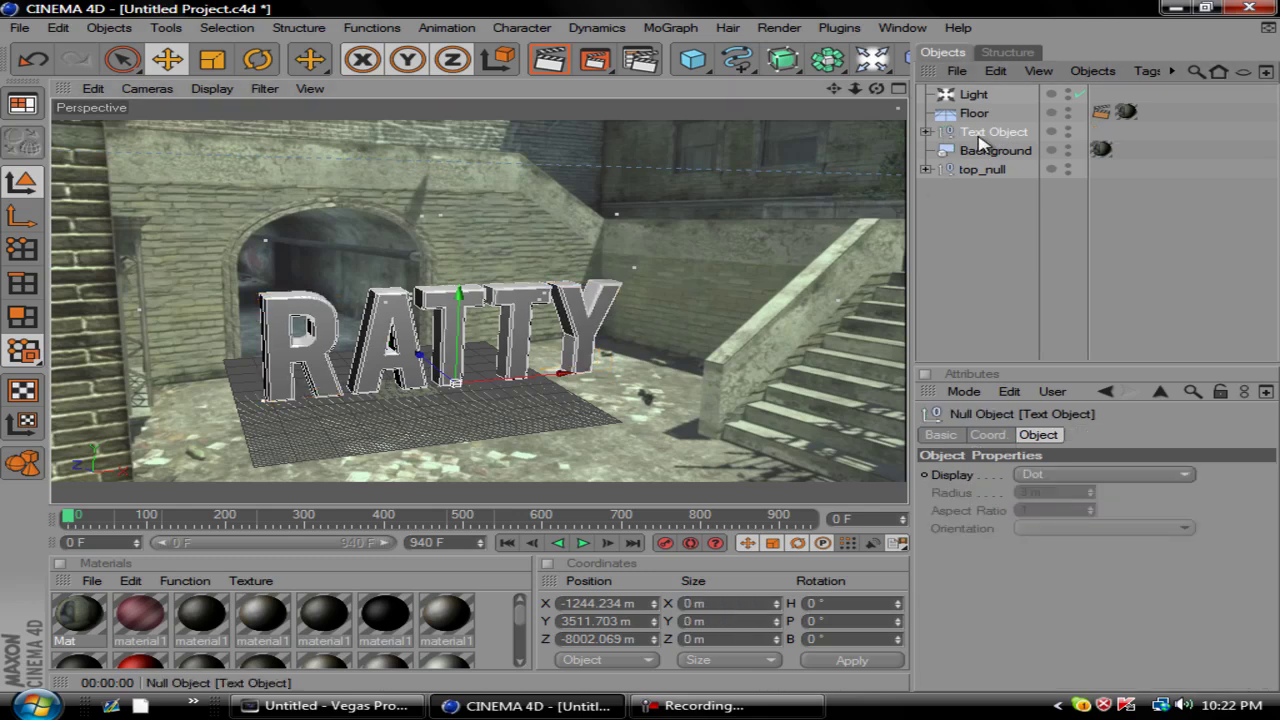
- Expand the text hierarchy to reveal the letters R, A, T, T and Y
{"action": "left_click", "coordinate": [926, 132]}
{"action": "left_click", "coordinate": [940, 150]}
{"action": "left_click", "coordinate": [954, 169]}
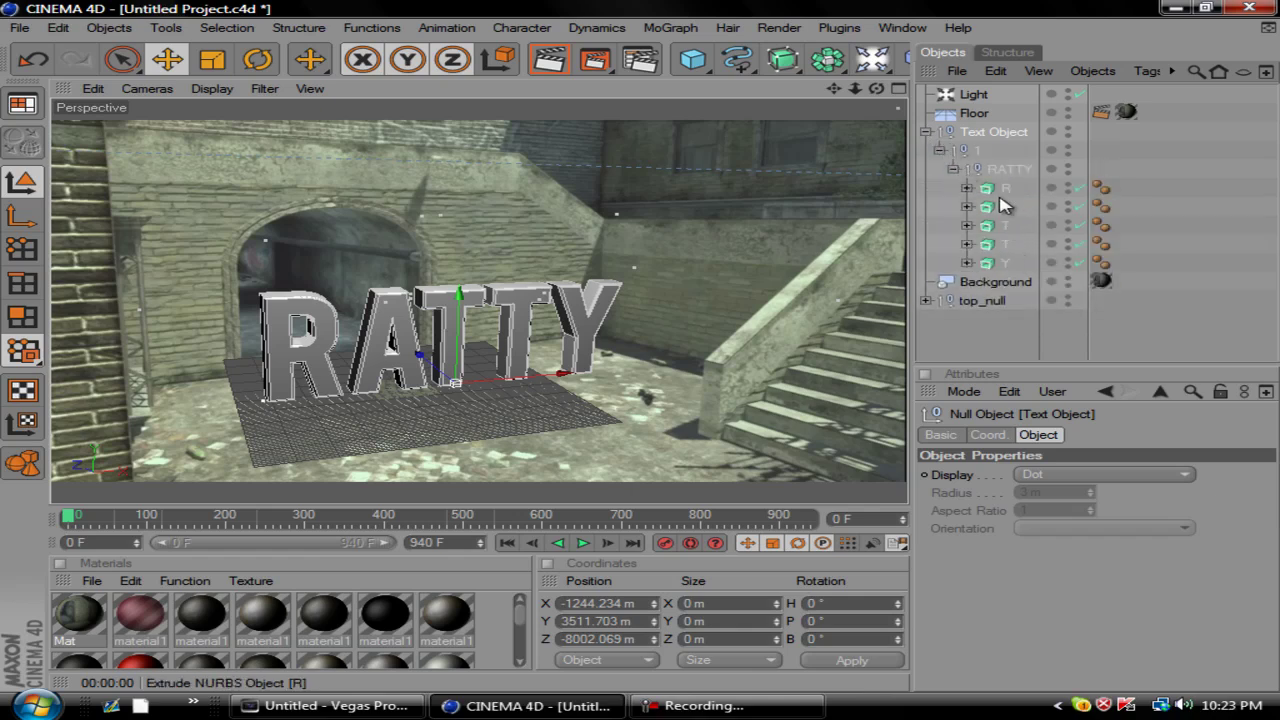
- At frame 500, record keyframes for letters R, A, T, T and Y, then return to frame 0
{"action": "left_click", "coordinate": [1000, 196]}
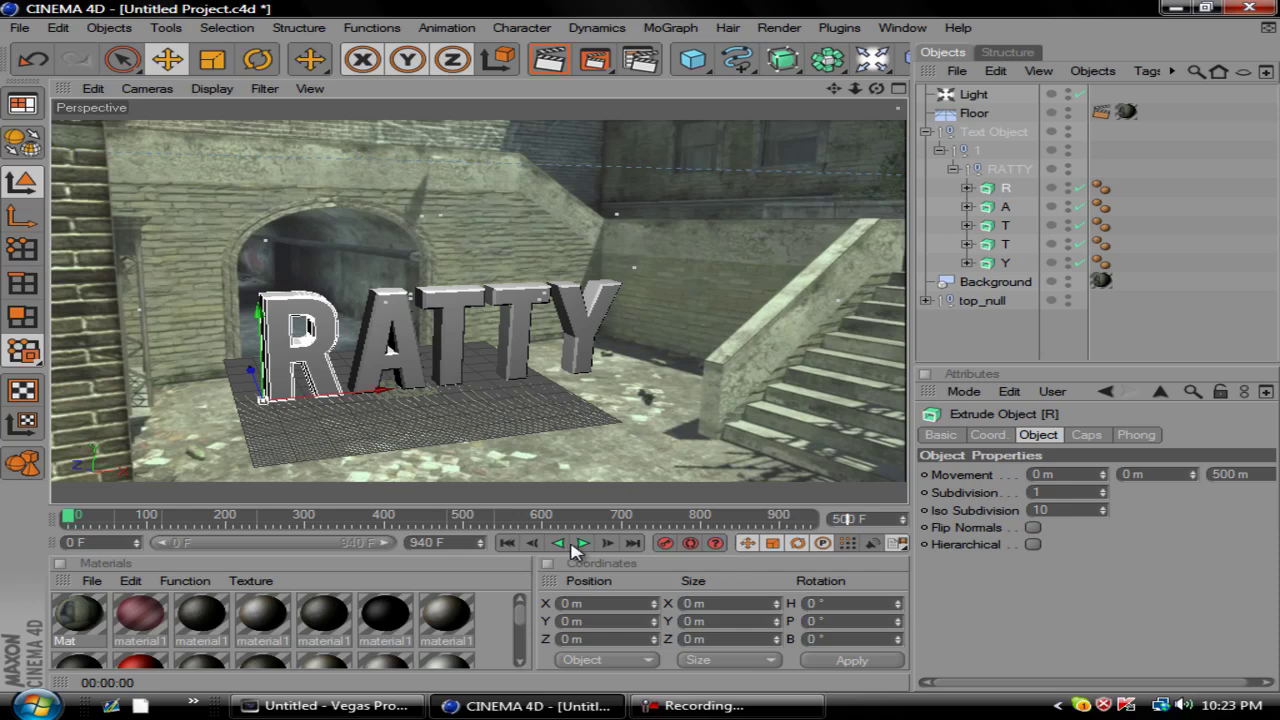
{"action": "key", "text": "Return"}
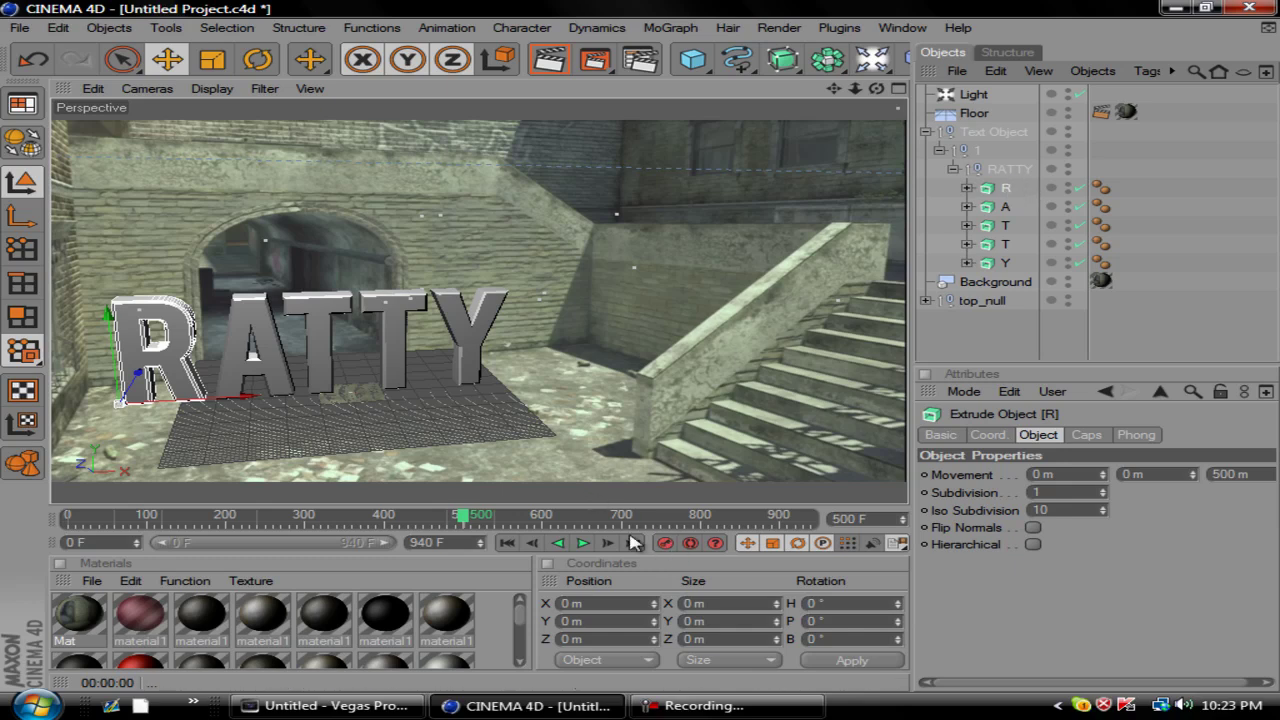
{"action": "left_click", "coordinate": [1007, 208]}
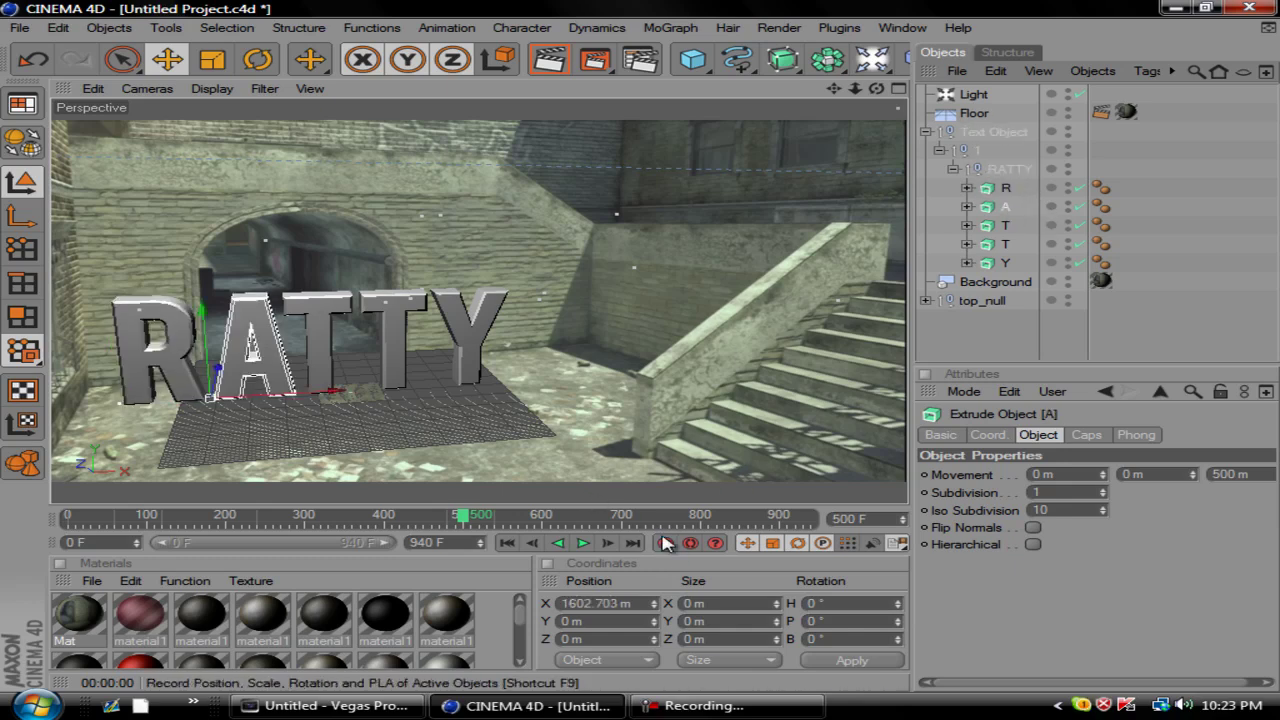
{"action": "left_click", "coordinate": [665, 542]}
{"action": "left_click", "coordinate": [1007, 226]}
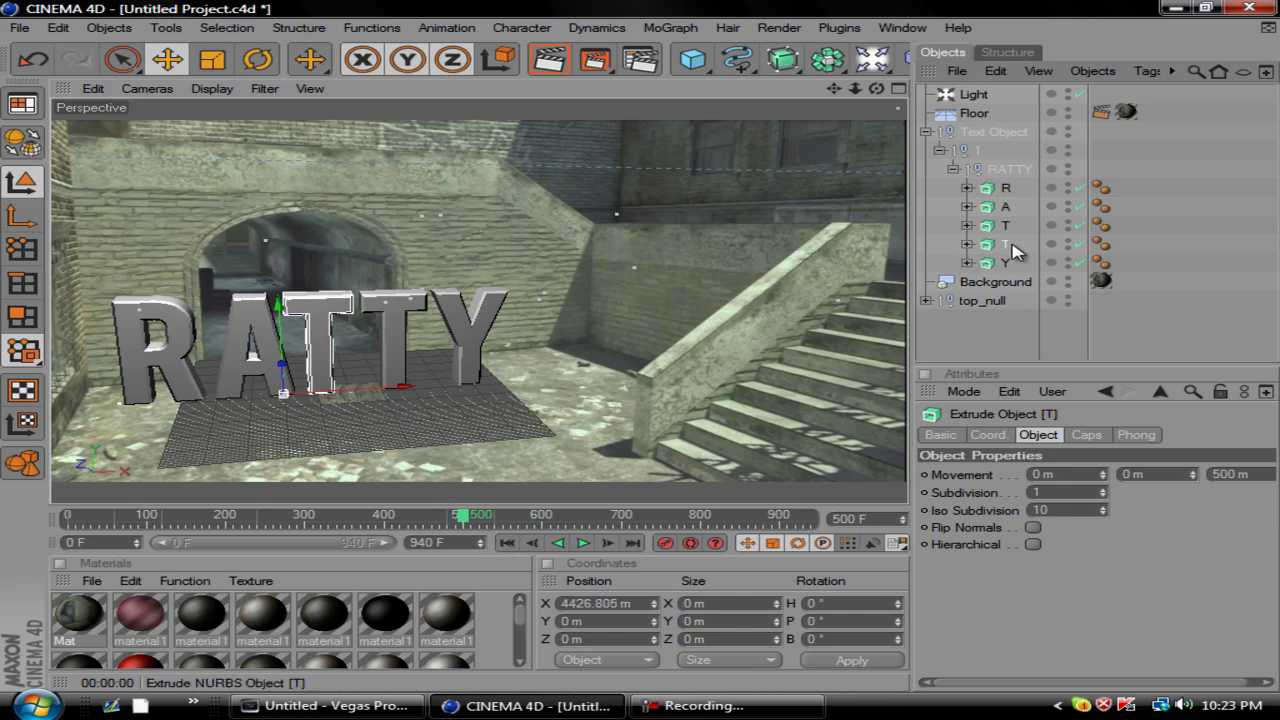
{"action": "left_click", "coordinate": [1016, 244]}
{"action": "left_click", "coordinate": [665, 542]}
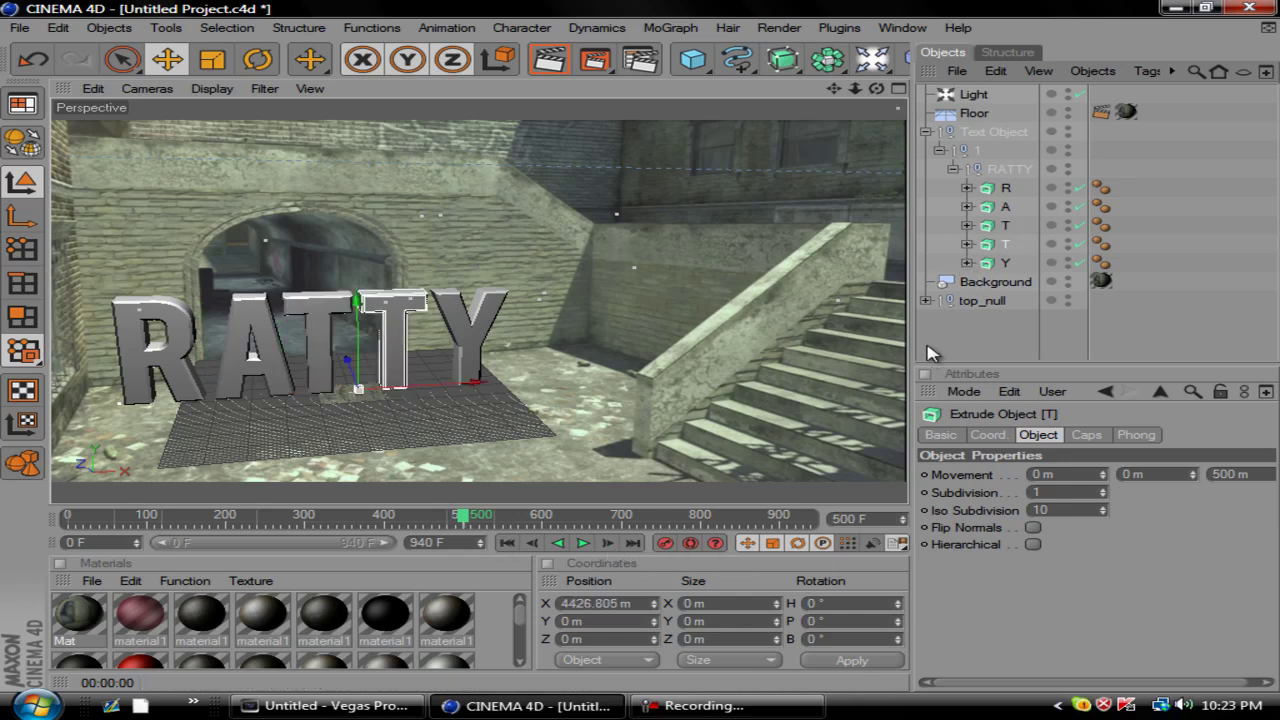
{"action": "left_click", "coordinate": [1006, 263]}
{"action": "left_click", "coordinate": [665, 542]}
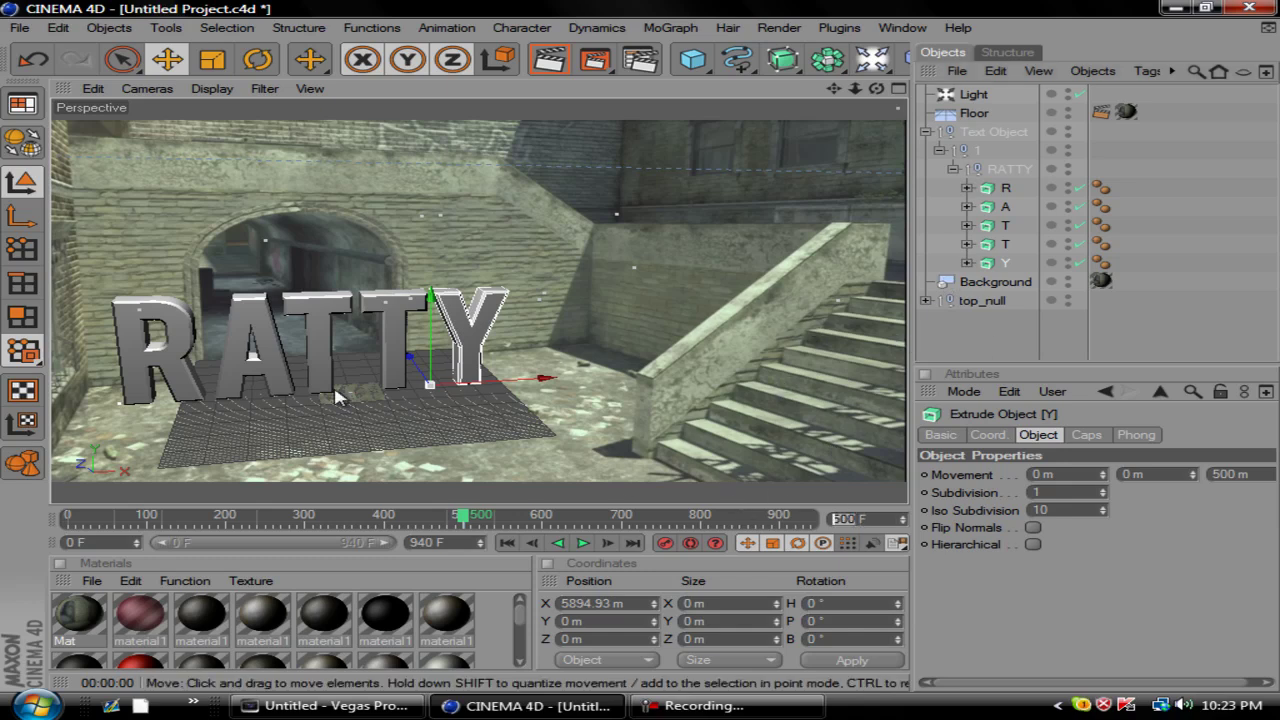
{"action": "key", "text": "shift+f"}
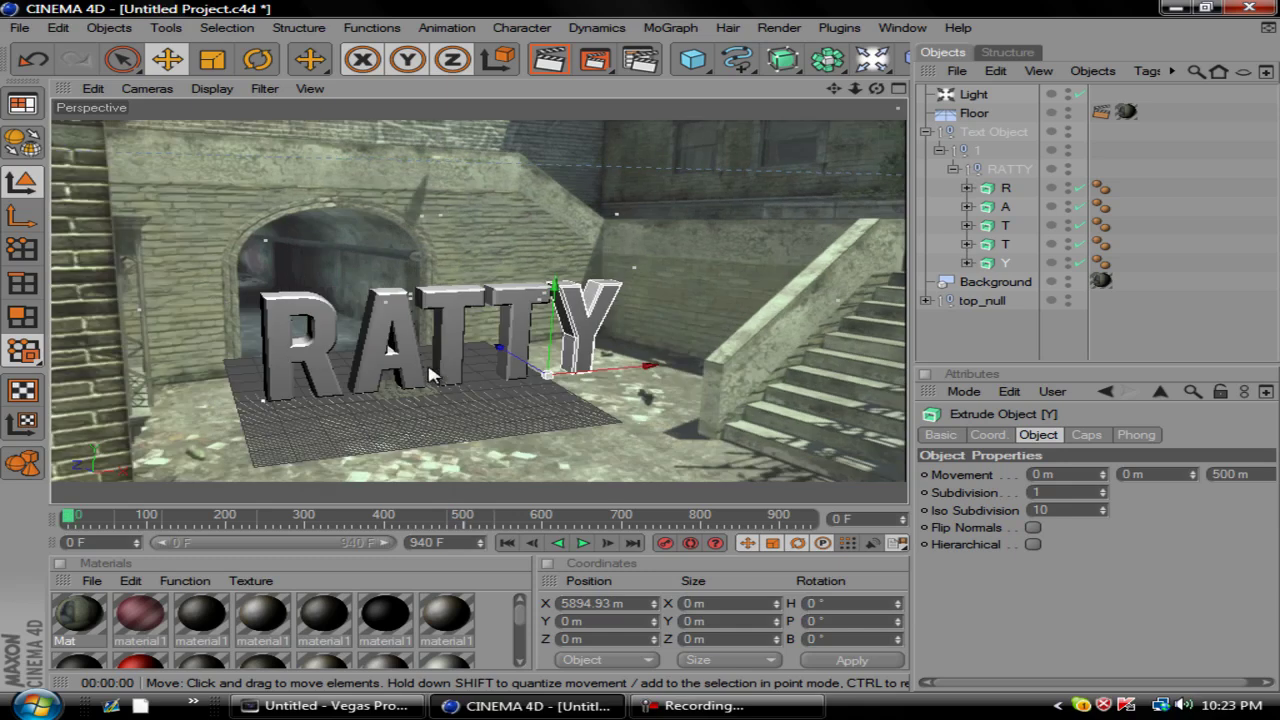
- Tumble the R and A letters askew for their starting pose
{"action": "left_click", "coordinate": [1016, 186]}
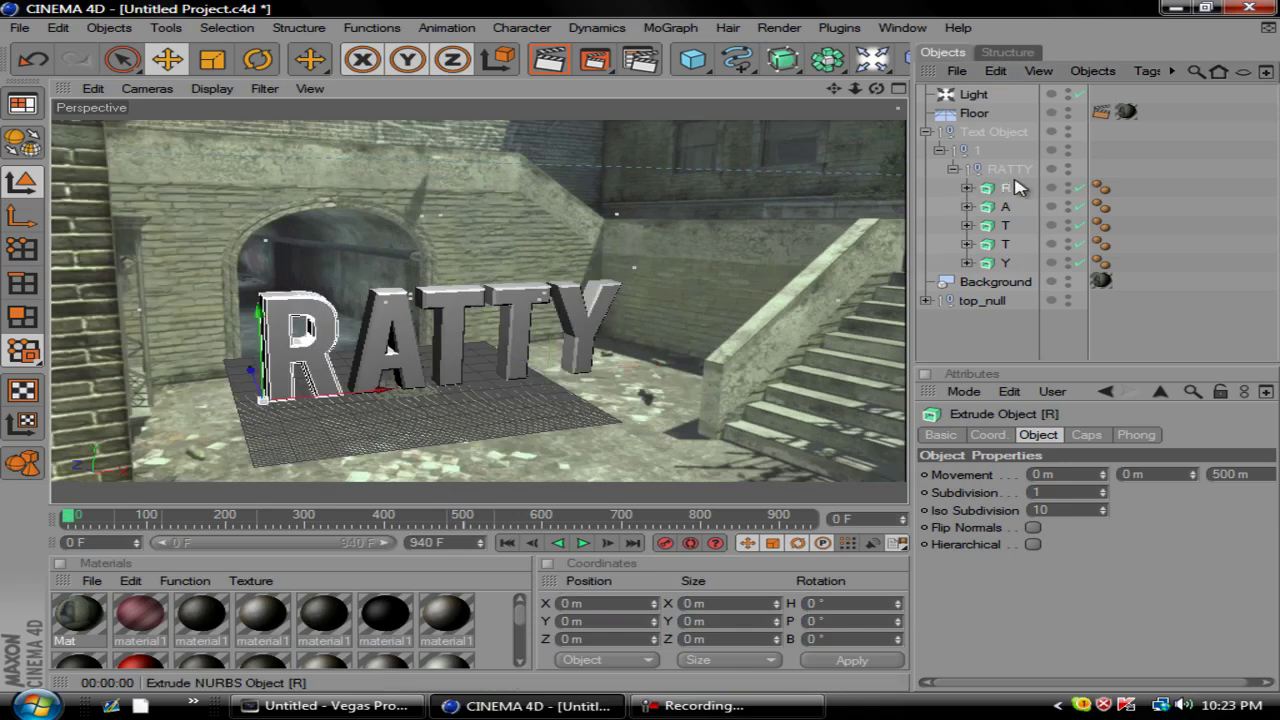
{"action": "left_click", "coordinate": [256, 59]}
{"action": "left_click_drag", "start_coordinate": [240, 395], "coordinate": [180, 447]}
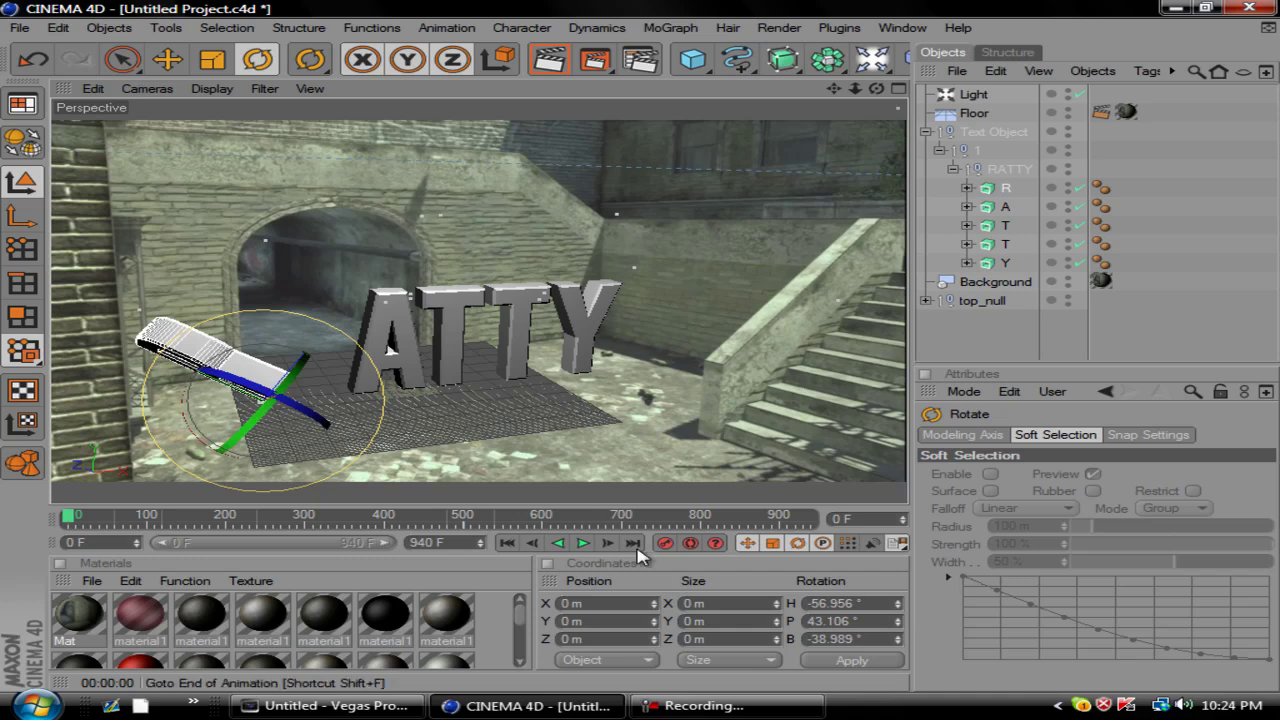
{"action": "left_click", "coordinate": [1005, 206]}
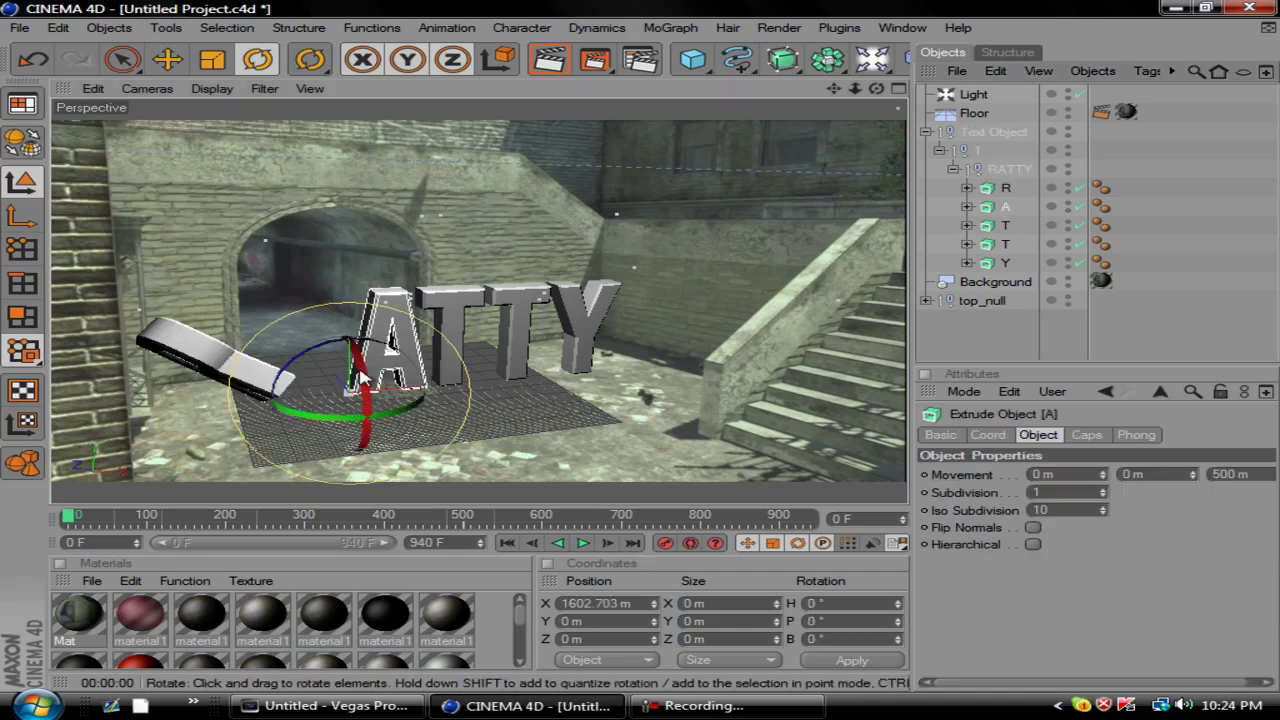
{"action": "left_click_drag", "start_coordinate": [430, 330], "coordinate": [395, 438]}
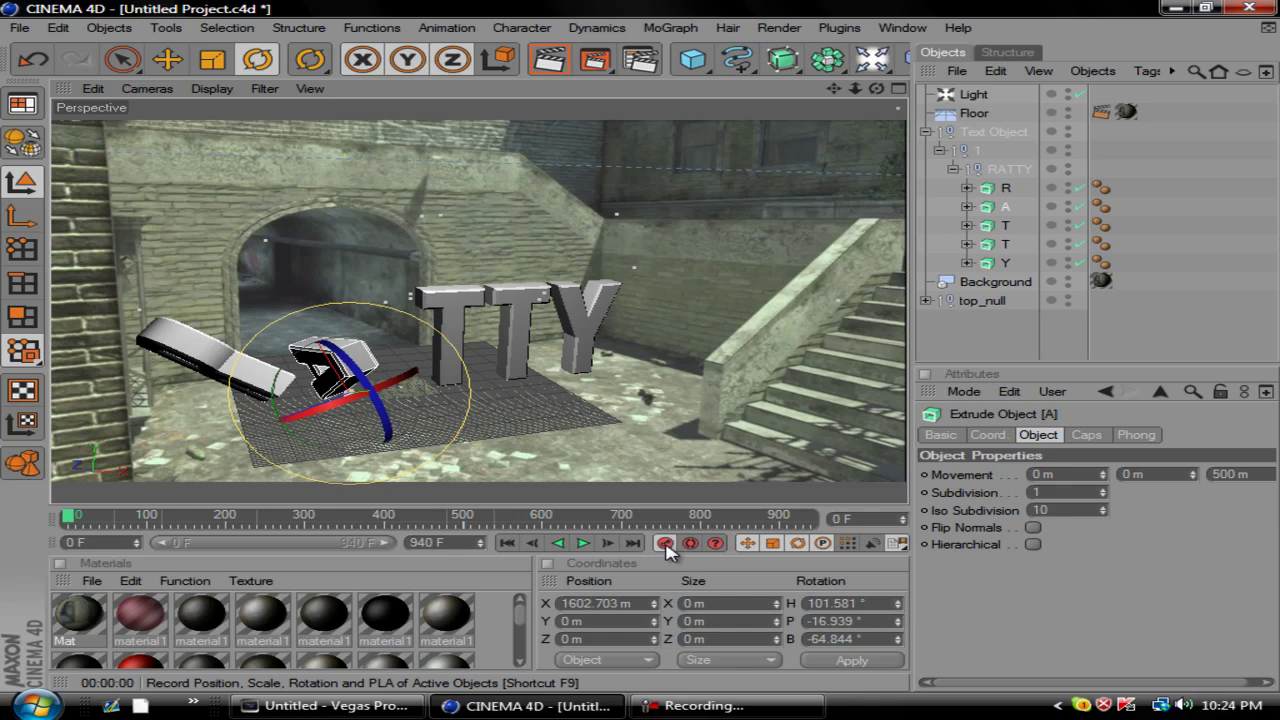
- Tilt both T letters and the Y askew, keyframe the Ts, and jump to frame 300
{"action": "left_click", "coordinate": [1008, 228]}
{"action": "left_click_drag", "start_coordinate": [378, 390], "coordinate": [380, 450]}
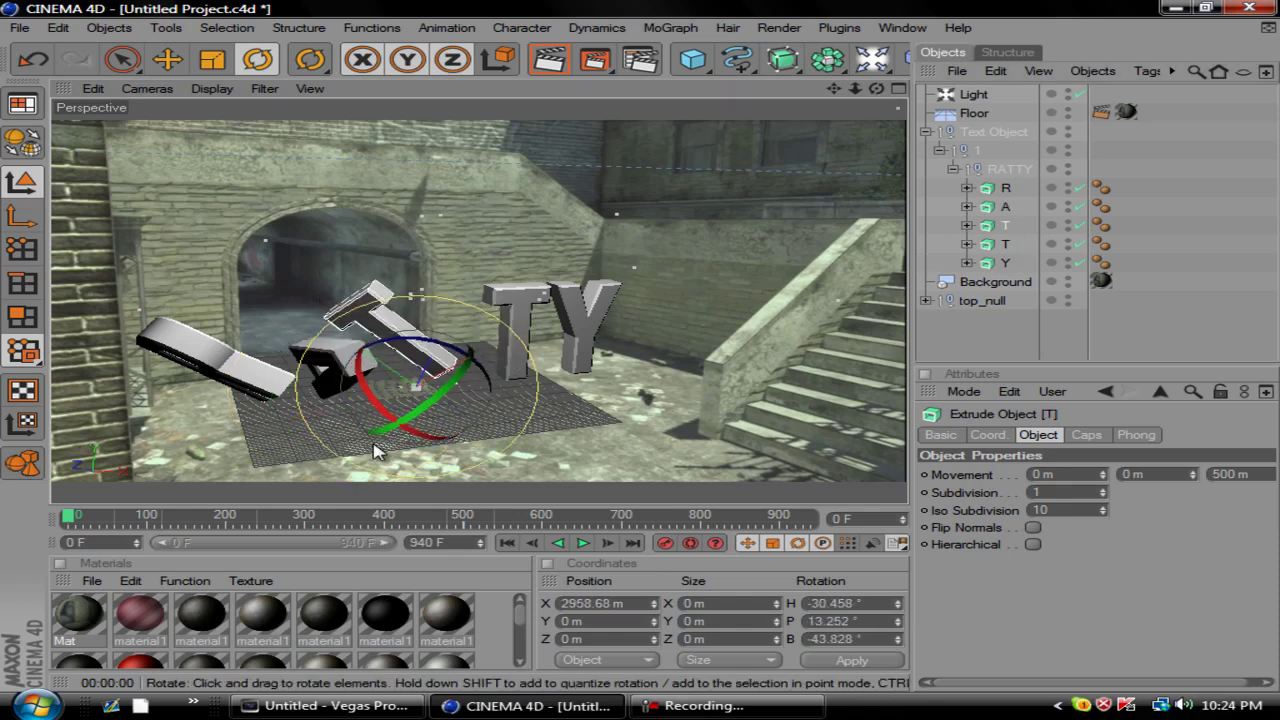
{"action": "left_click", "coordinate": [664, 543]}
{"action": "left_click", "coordinate": [1006, 244]}
{"action": "left_click_drag", "start_coordinate": [478, 378], "coordinate": [435, 443]}
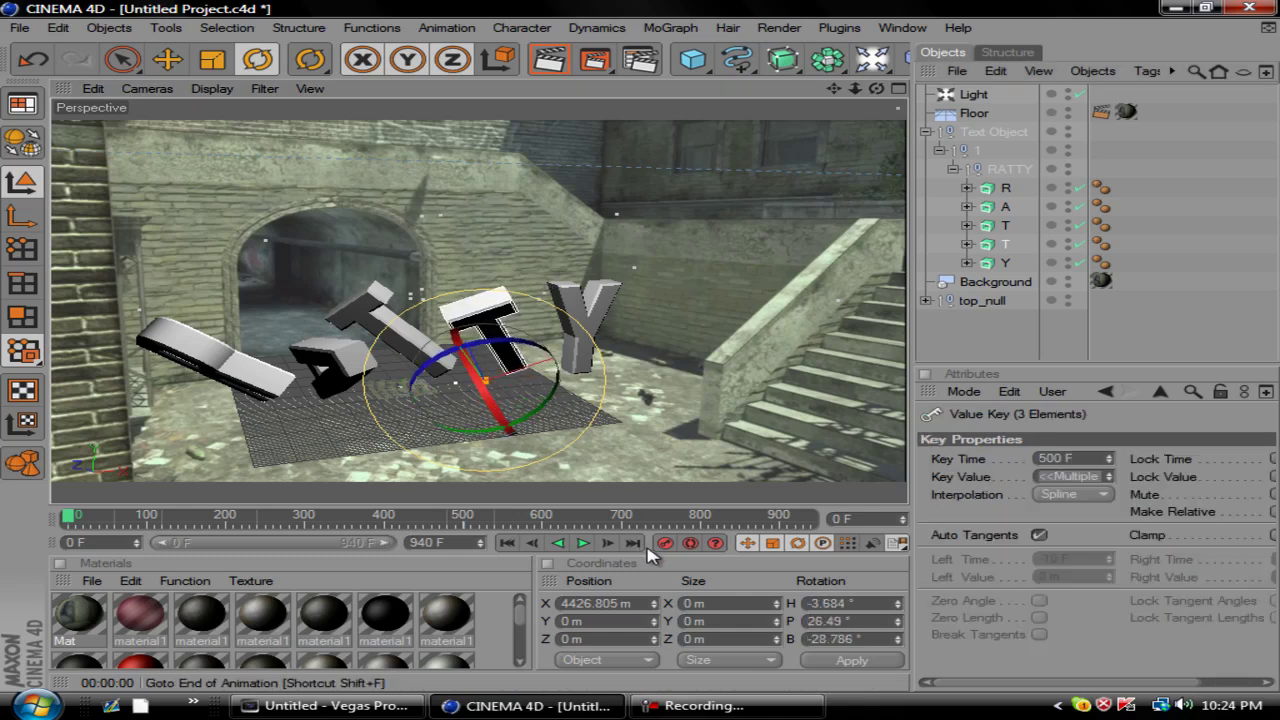
{"action": "left_click", "coordinate": [664, 543]}
{"action": "left_click", "coordinate": [1006, 262]}
{"action": "left_click_drag", "start_coordinate": [645, 368], "coordinate": [655, 398]}
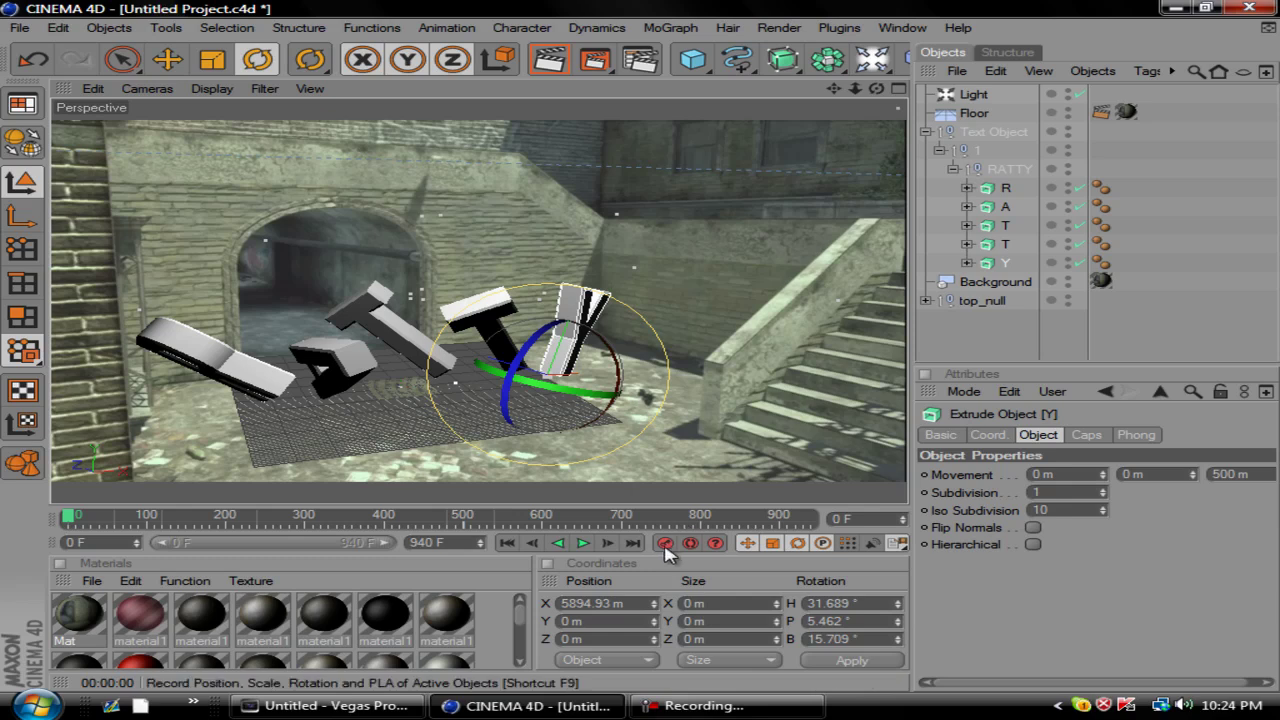
{"action": "left_click", "coordinate": [833, 519]}
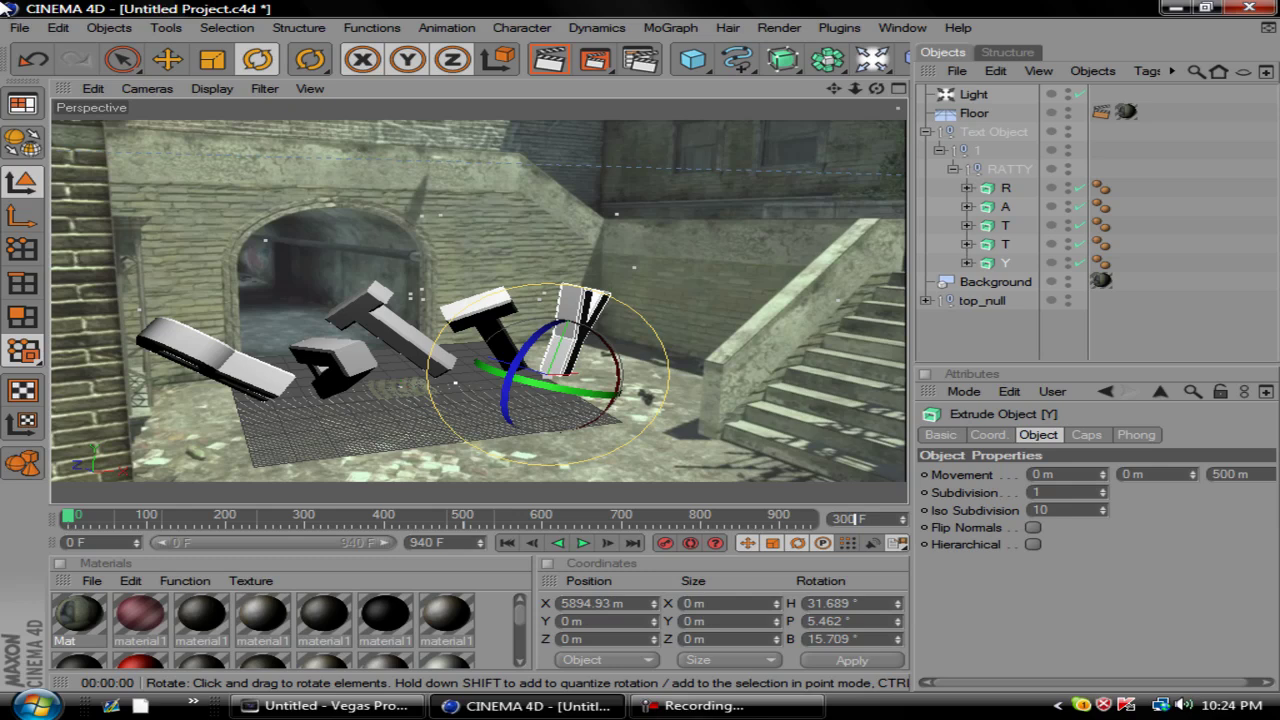
{"action": "key", "text": "Return"}
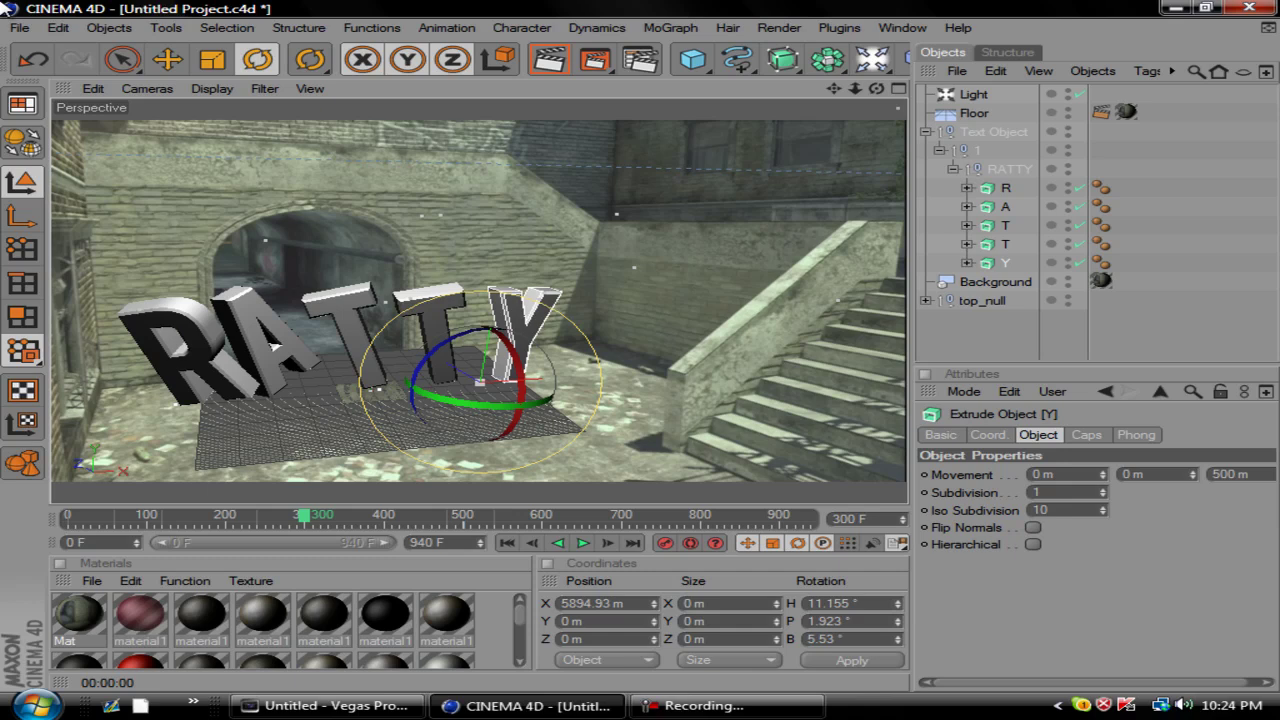
- Save the render as 'rre' in QuickTime Movie format at 8 bits per channel
{"action": "left_click", "coordinate": [551, 60]}
{"action": "left_click", "coordinate": [645, 60]}
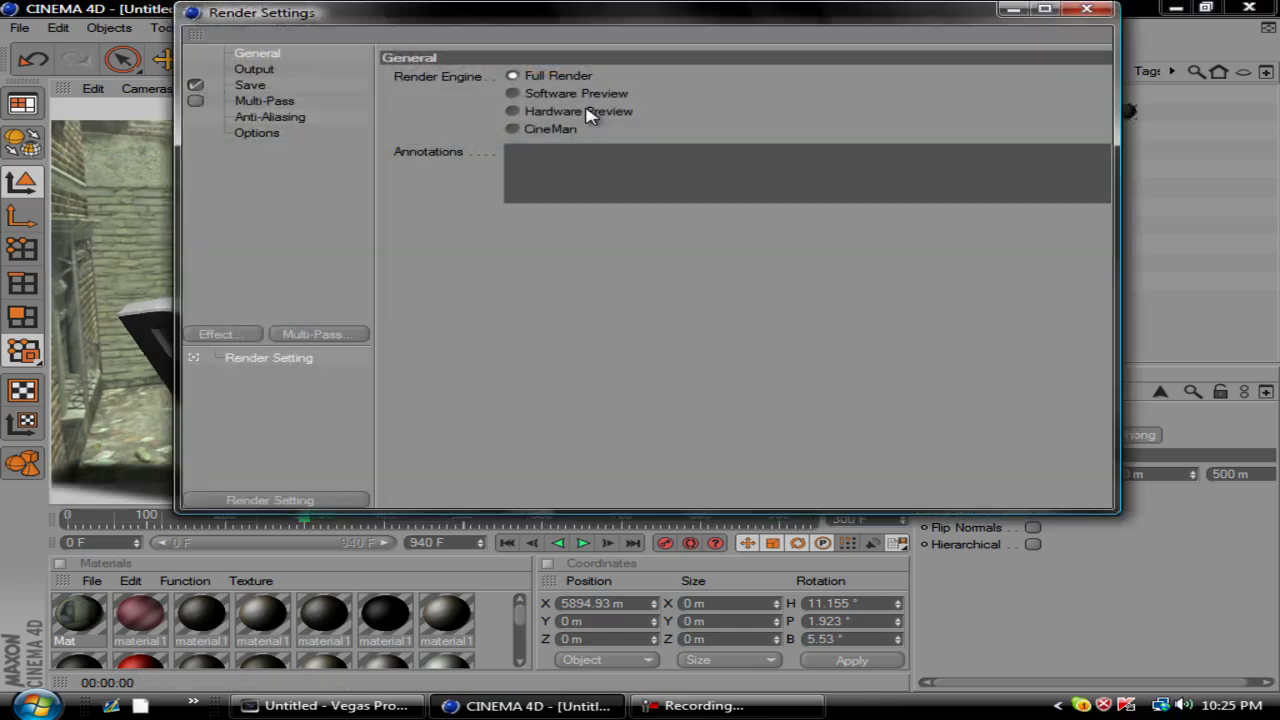
{"action": "left_click", "coordinate": [279, 86]}
{"action": "left_click", "coordinate": [1090, 114]}
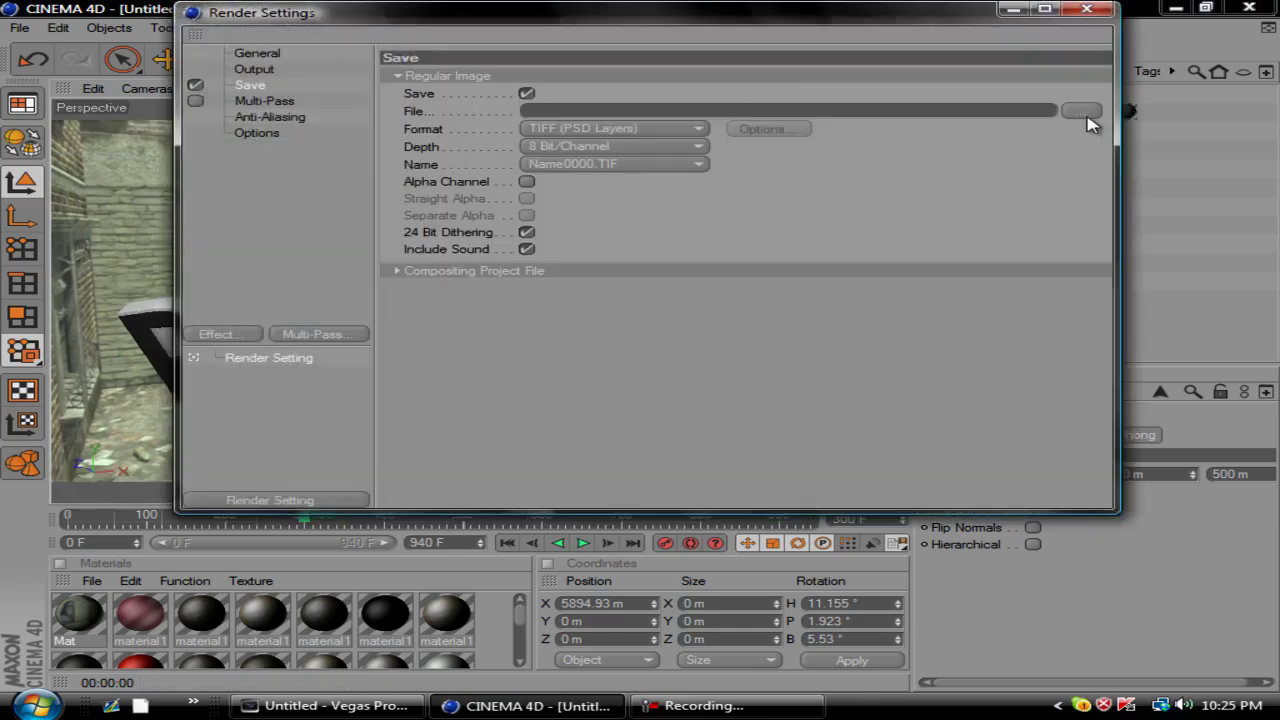
{"action": "type", "text": "rre"}
{"action": "left_click", "coordinate": [757, 162]}
{"action": "left_click", "coordinate": [600, 146]}
{"action": "left_click", "coordinate": [550, 168]}
{"action": "left_click", "coordinate": [550, 168]}
{"action": "left_click", "coordinate": [585, 130]}
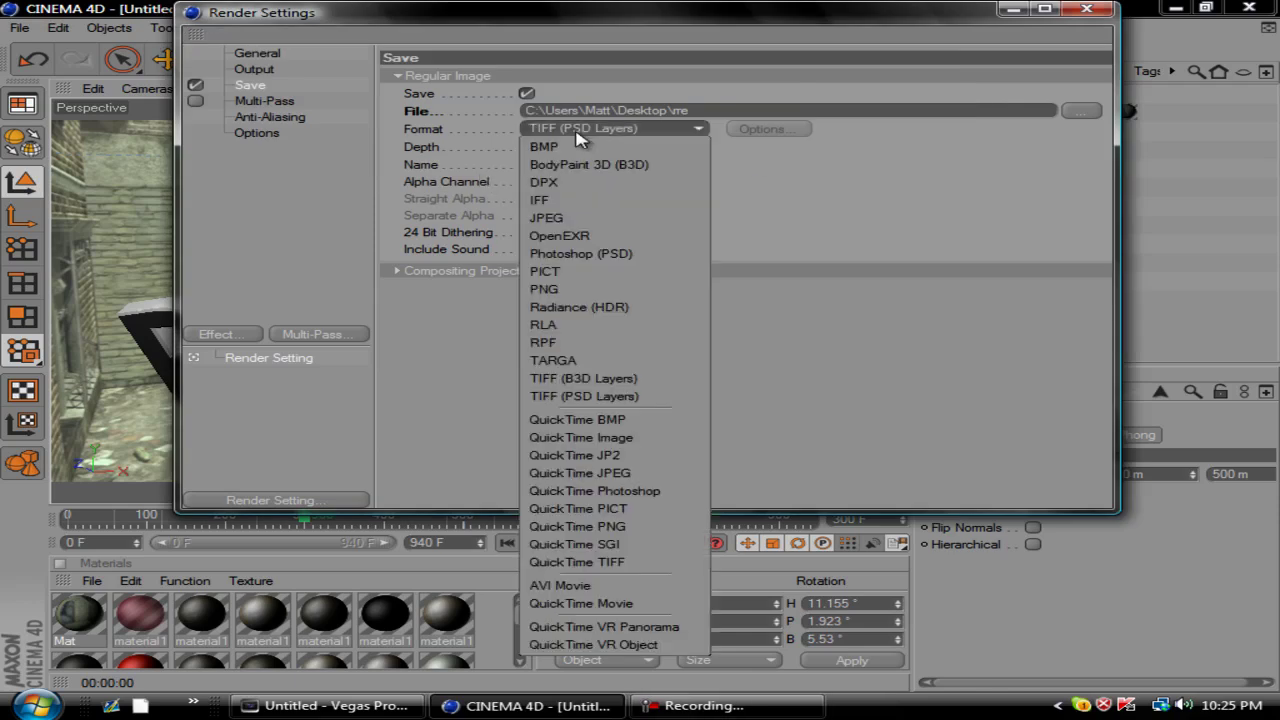
{"action": "left_click", "coordinate": [580, 603]}
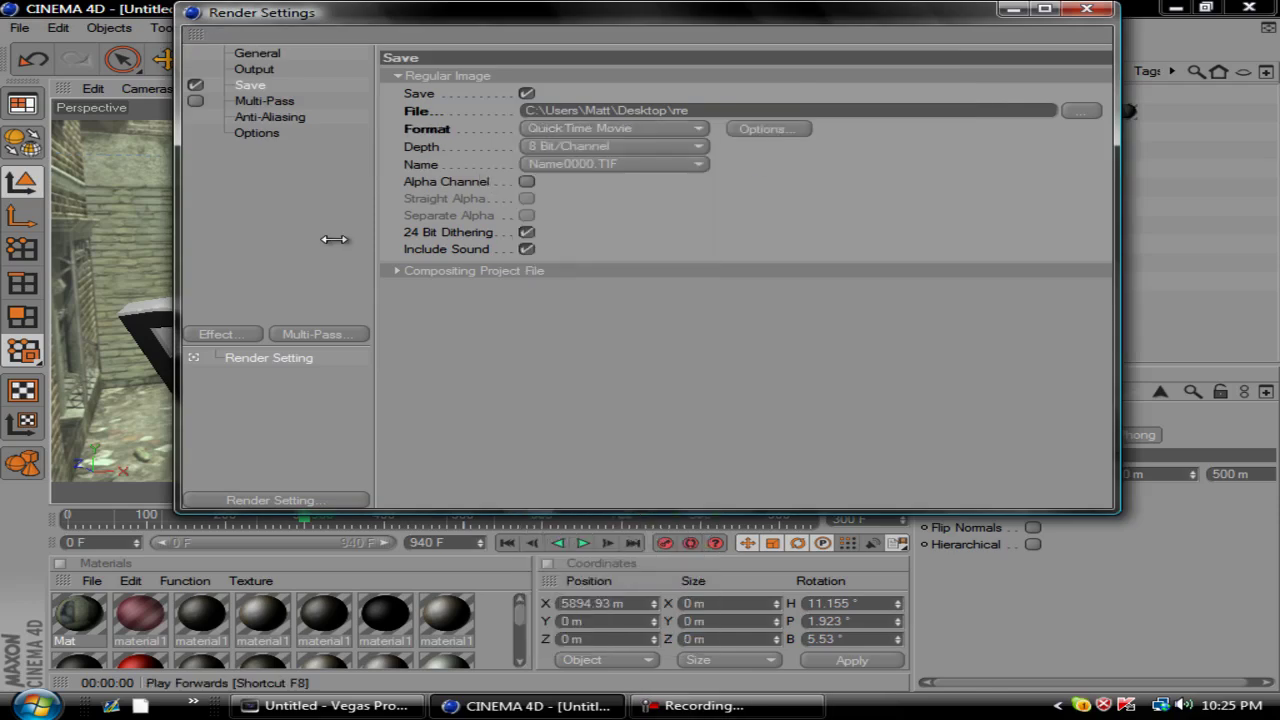
- Set anti-aliasing to Best with the Animation filter
{"action": "left_click", "coordinate": [265, 101]}
{"action": "left_click", "coordinate": [272, 117]}
{"action": "left_click", "coordinate": [632, 80]}
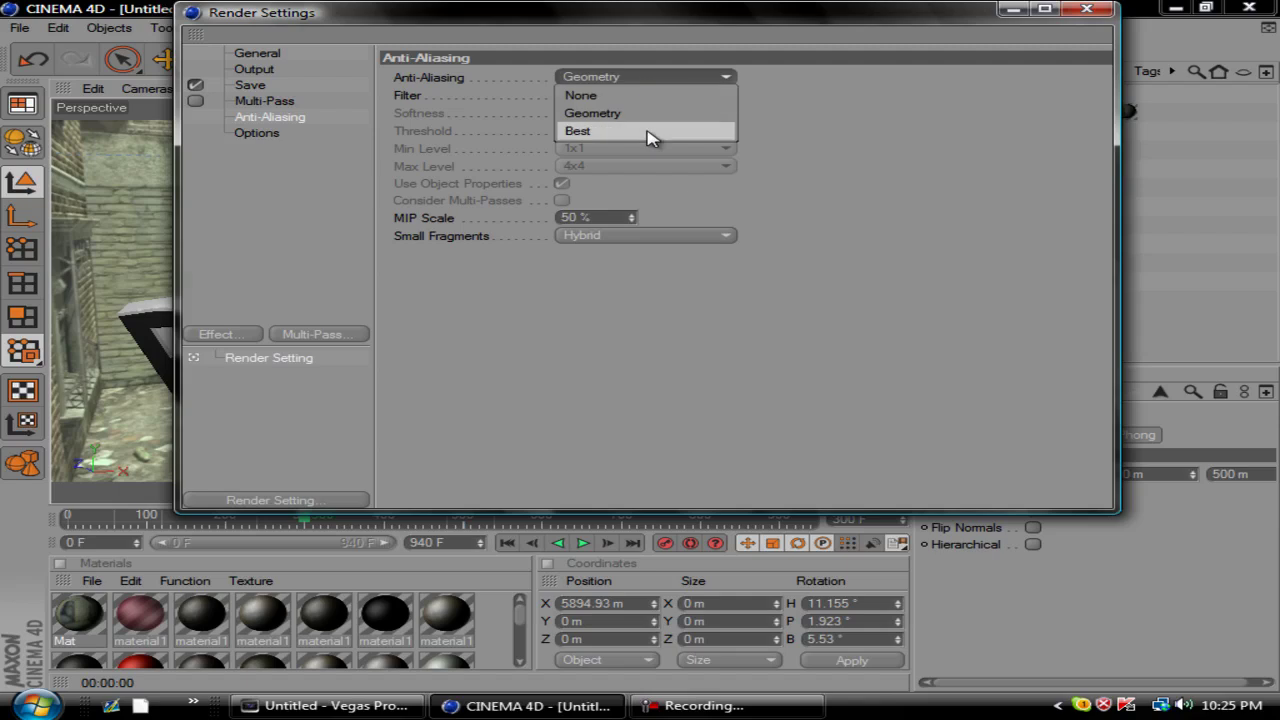
{"action": "left_click", "coordinate": [646, 131]}
{"action": "left_click", "coordinate": [634, 80]}
{"action": "left_click", "coordinate": [638, 133]}
{"action": "left_click", "coordinate": [634, 96]}
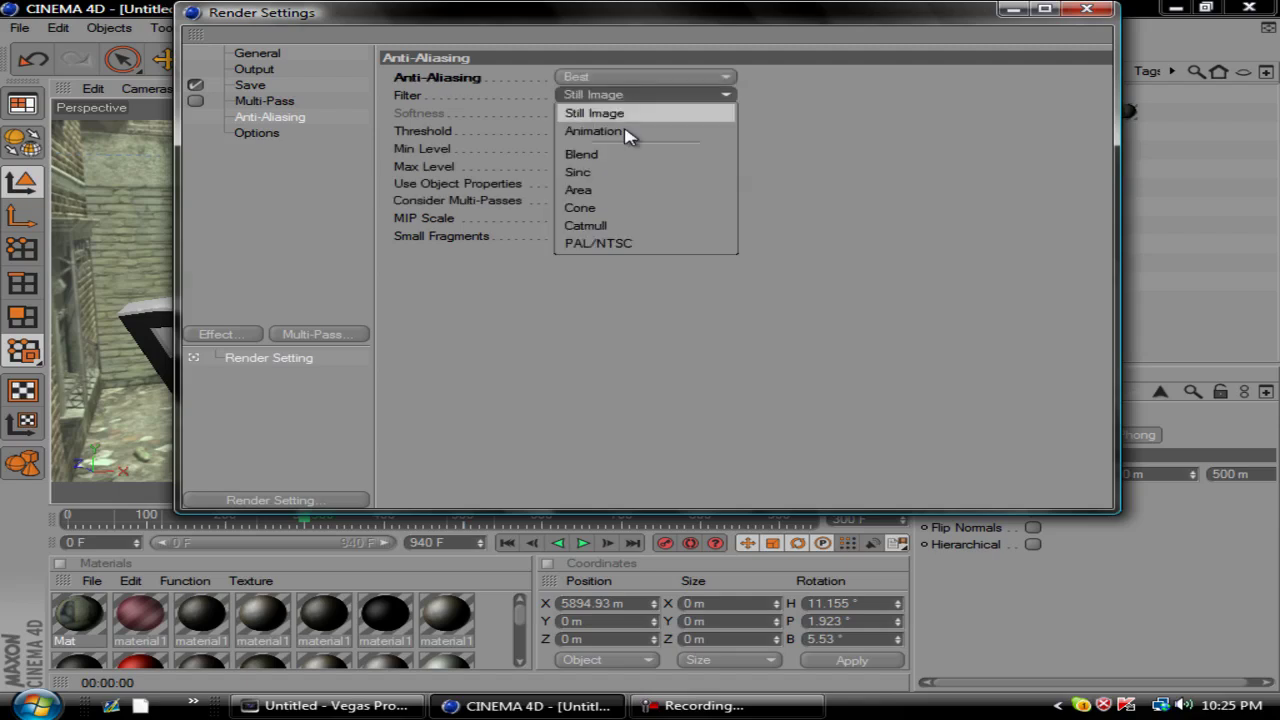
{"action": "left_click", "coordinate": [622, 134]}
- Set the frame range to All Frames (0 to 940) and close Render Settings
{"action": "left_click", "coordinate": [255, 85]}
{"action": "left_click", "coordinate": [262, 69]}
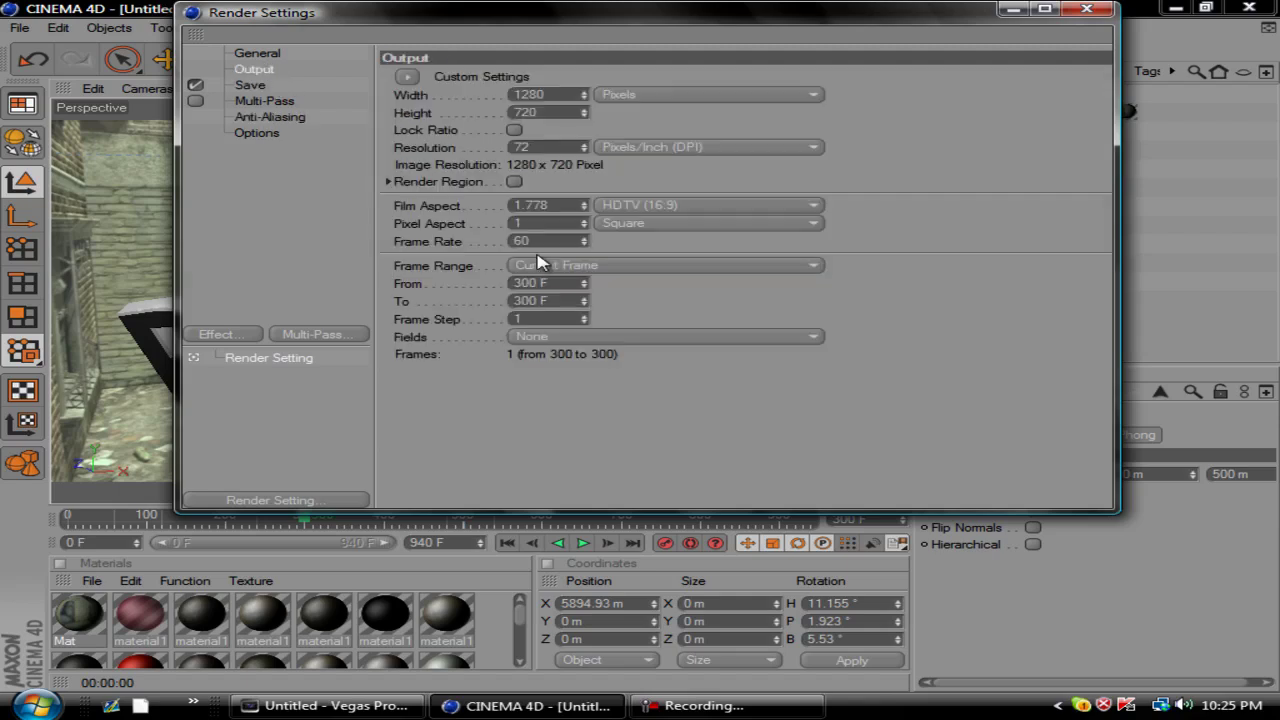
{"action": "left_click", "coordinate": [585, 266]}
{"action": "left_click", "coordinate": [545, 314]}
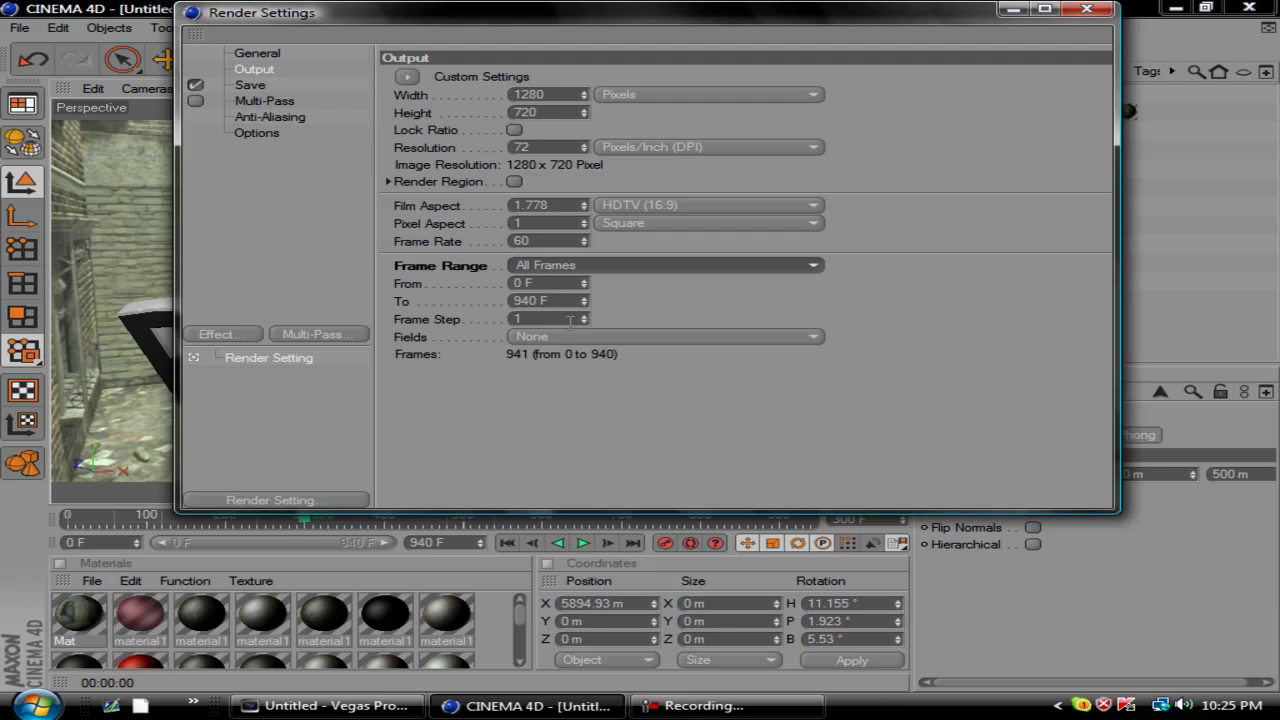
{"action": "left_click", "coordinate": [533, 301]}
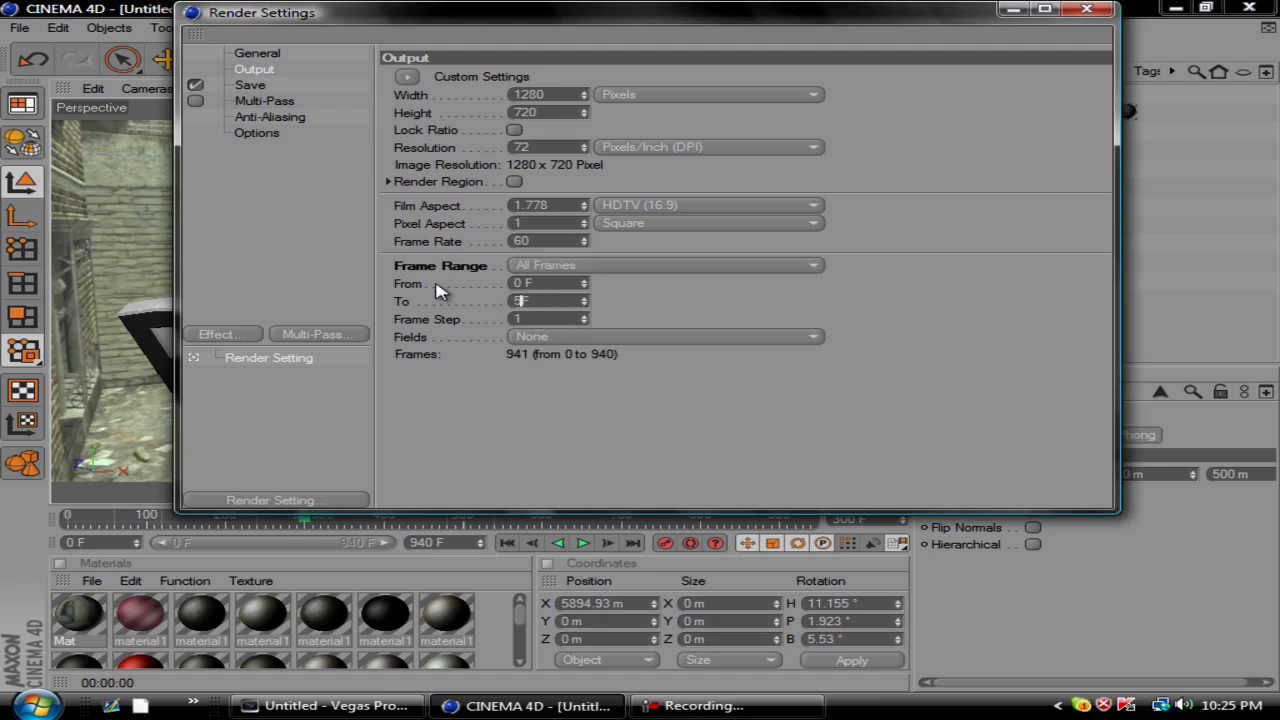
{"action": "left_click", "coordinate": [1086, 10]}
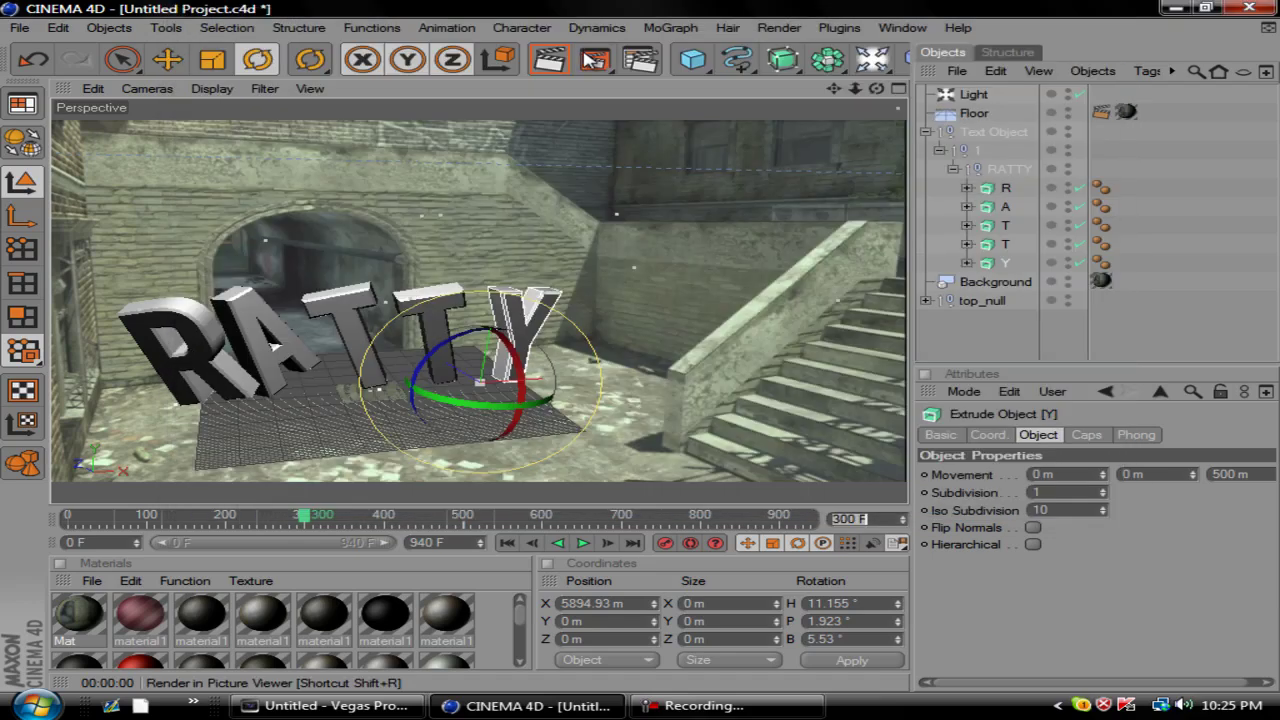
{"action": "left_click_drag", "start_coordinate": [593, 61], "coordinate": [743, 5]}
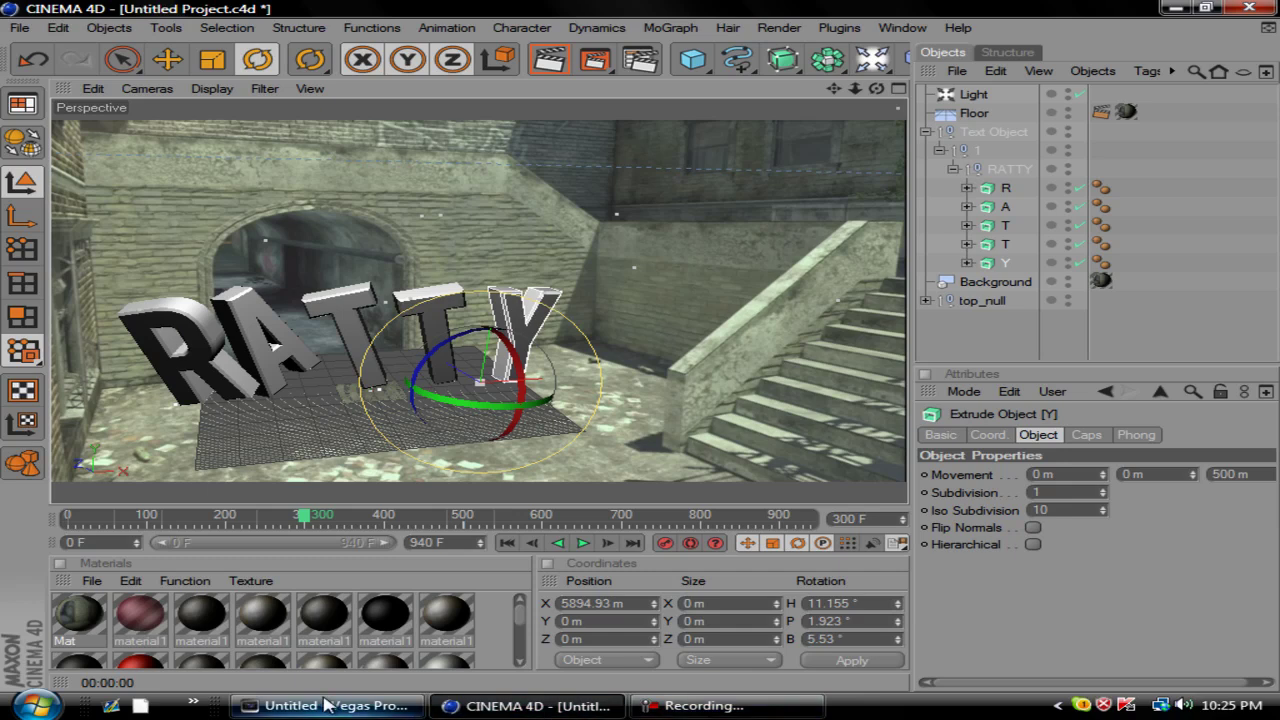
- Search 'fire' from the Windows Start menu to launch Mozilla Firefox
{"action": "left_click", "coordinate": [33, 708]}
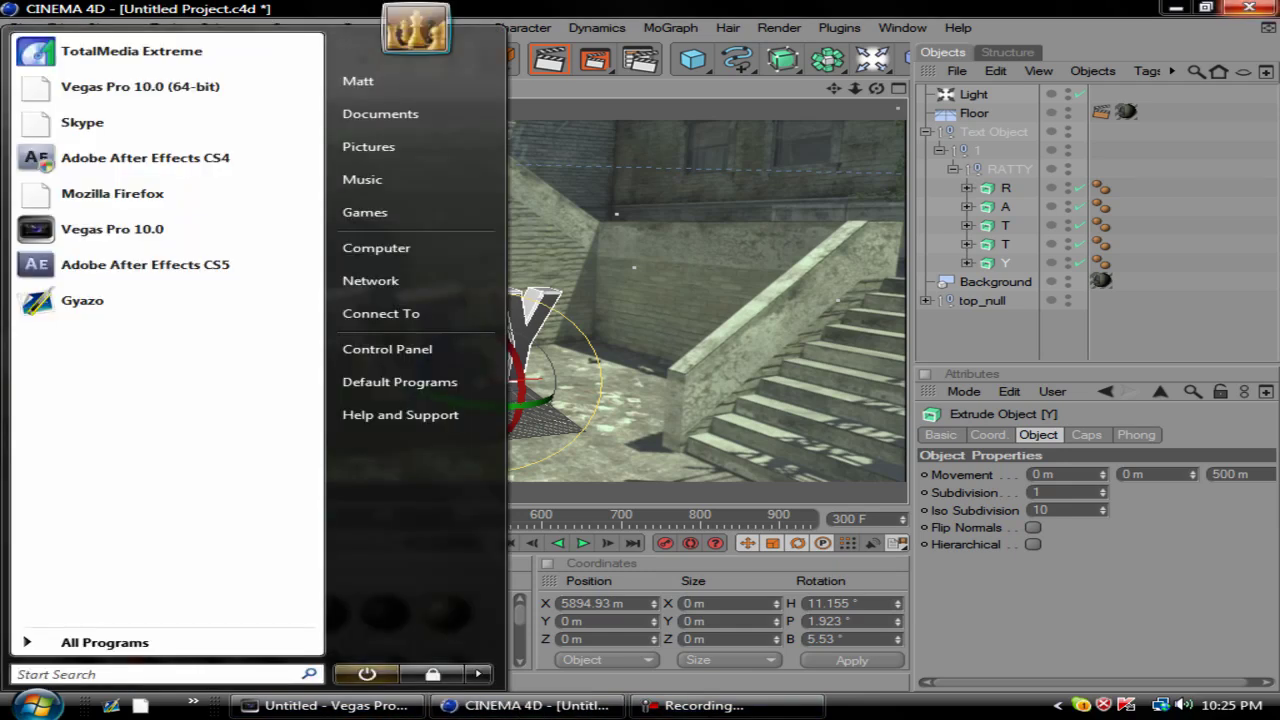
{"action": "type", "text": "firefox"}
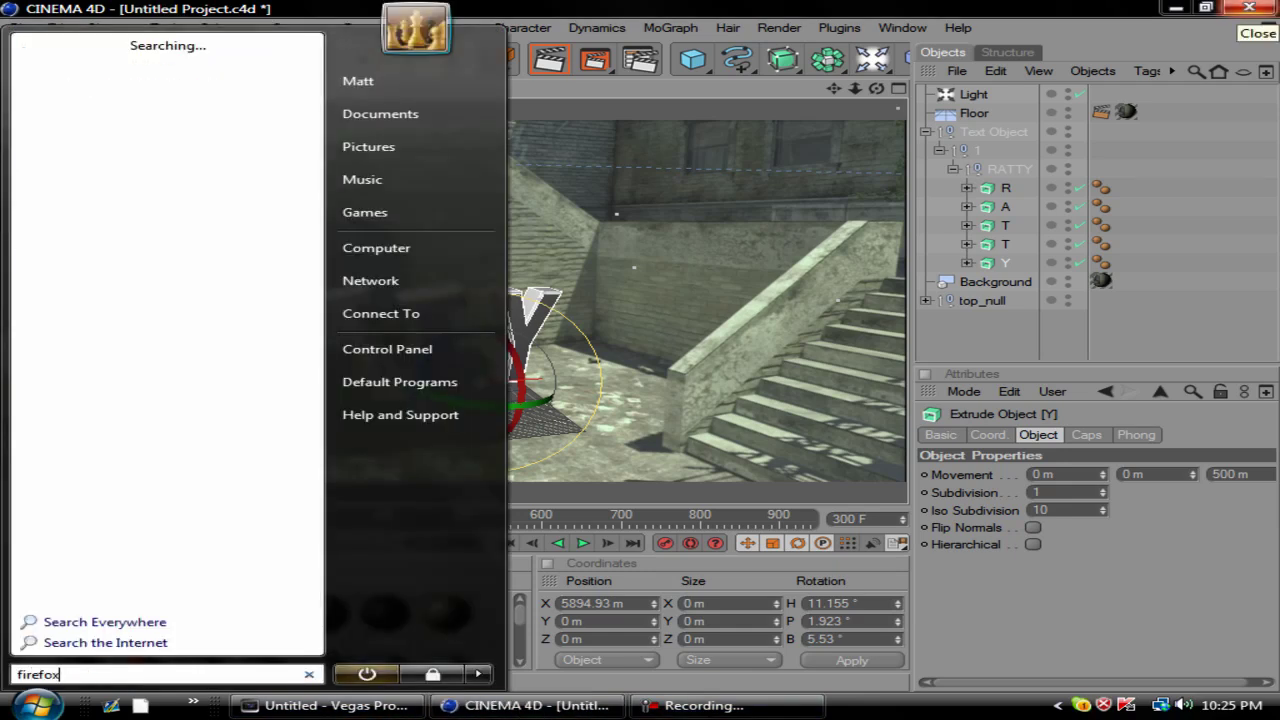
{"action": "key", "text": "Return"}
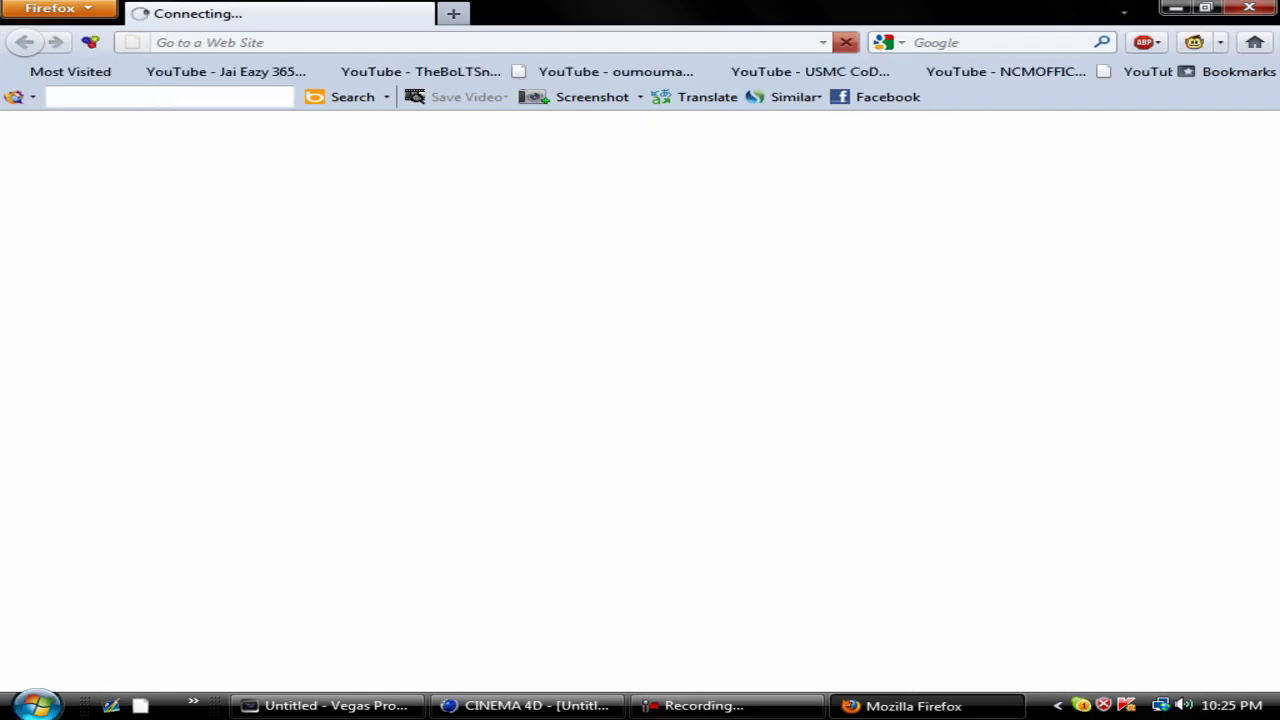
- From the YouTube account's uploaded videos list, open the 3.mov video page
{"action": "left_click", "coordinate": [331, 44]}
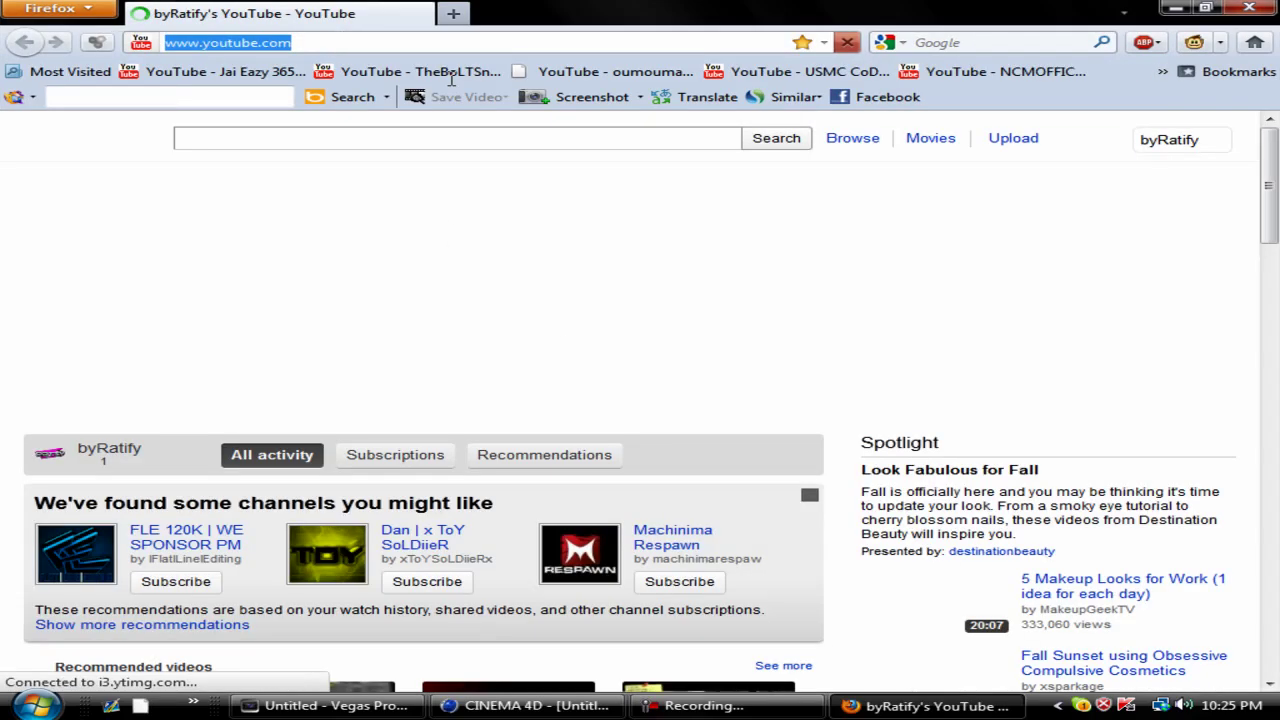
{"action": "left_click", "coordinate": [1172, 142]}
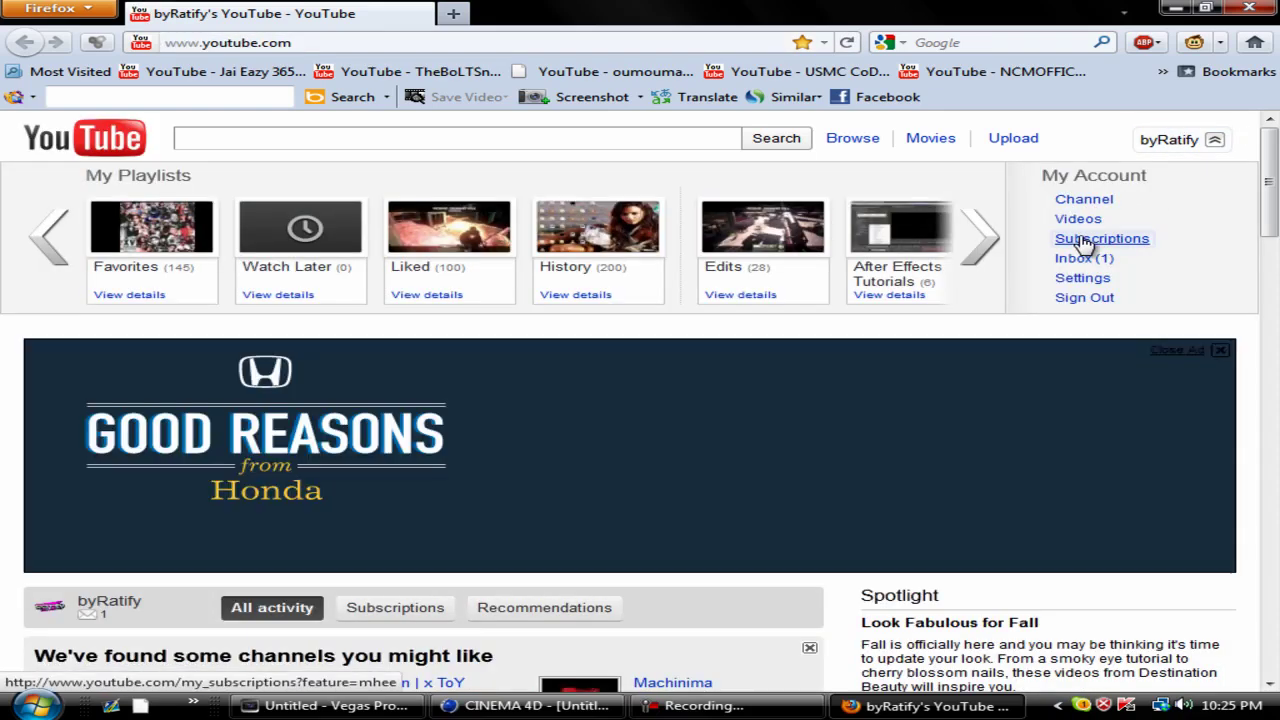
{"action": "left_click_drag", "start_coordinate": [1089, 240], "coordinate": [742, 10]}
{"action": "left_click", "coordinate": [734, 13]}
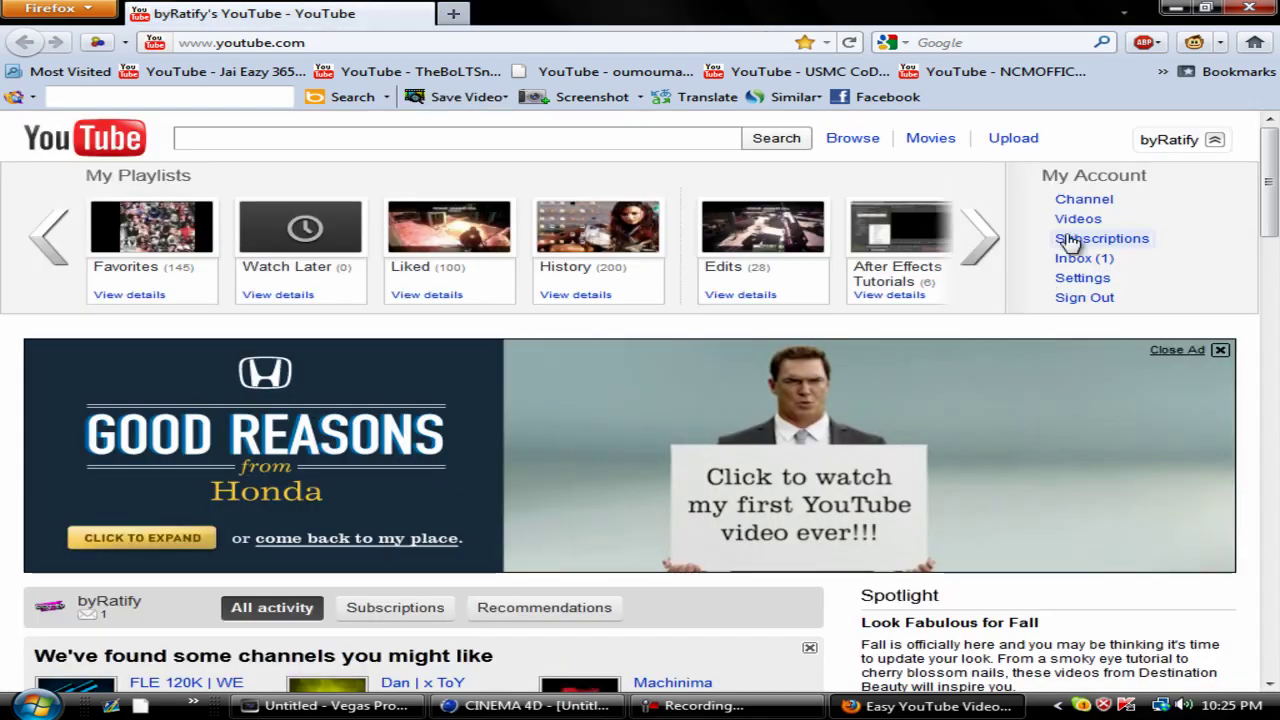
{"action": "left_click", "coordinate": [1078, 222]}
{"action": "scroll", "coordinate": [709, 383], "scroll_direction": "down", "scroll_amount": 8}
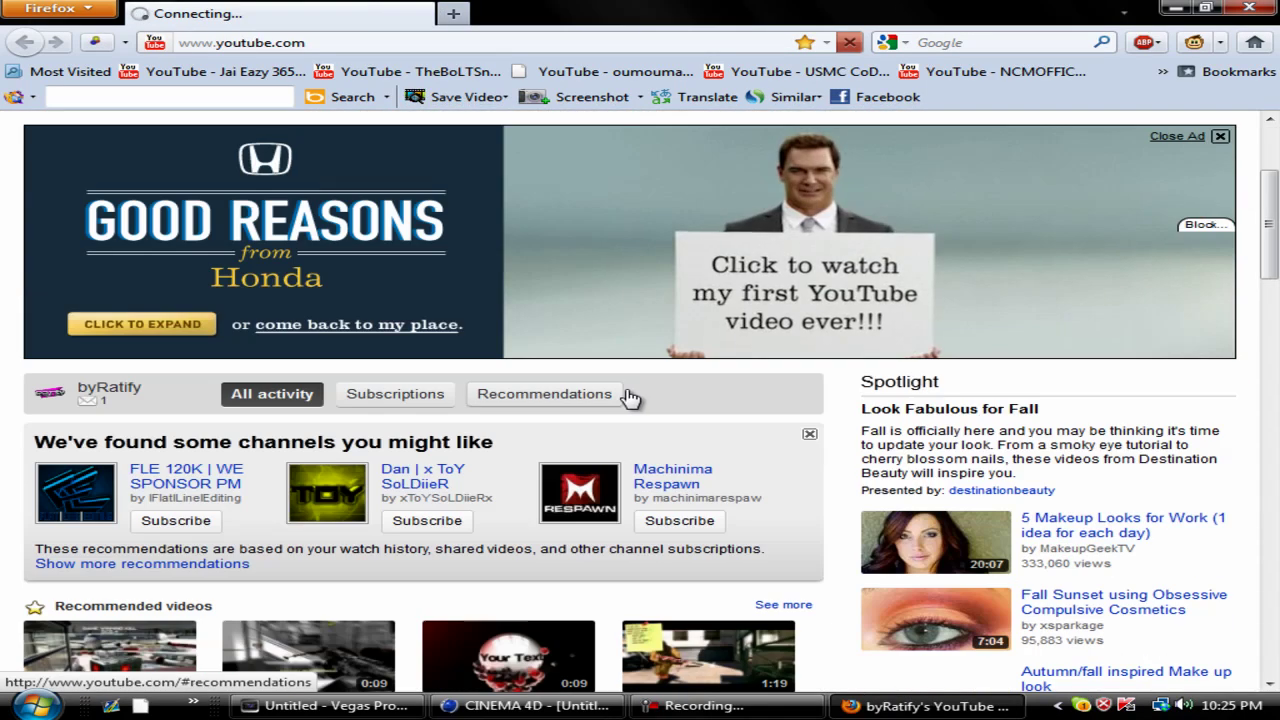
{"action": "scroll", "coordinate": [679, 403], "scroll_direction": "down", "scroll_amount": 5}
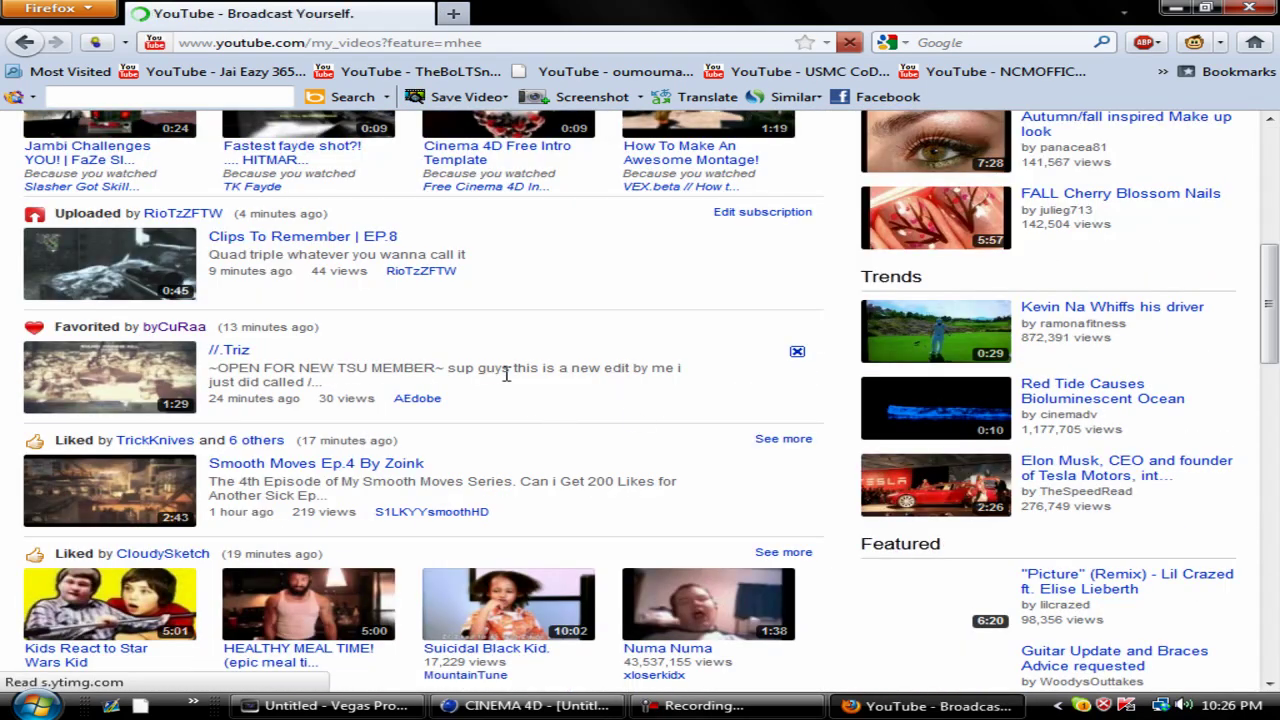
{"action": "scroll", "coordinate": [200, 514], "scroll_direction": "down", "scroll_amount": 5}
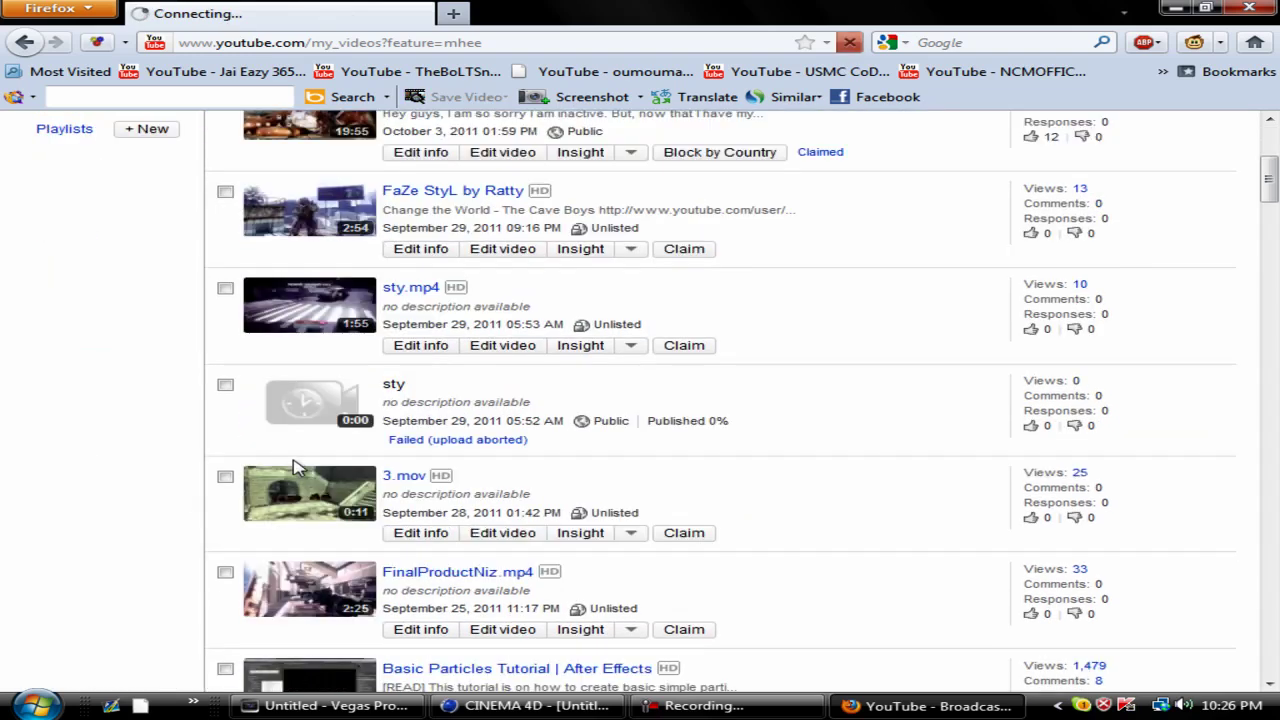
{"action": "left_click", "coordinate": [416, 482]}
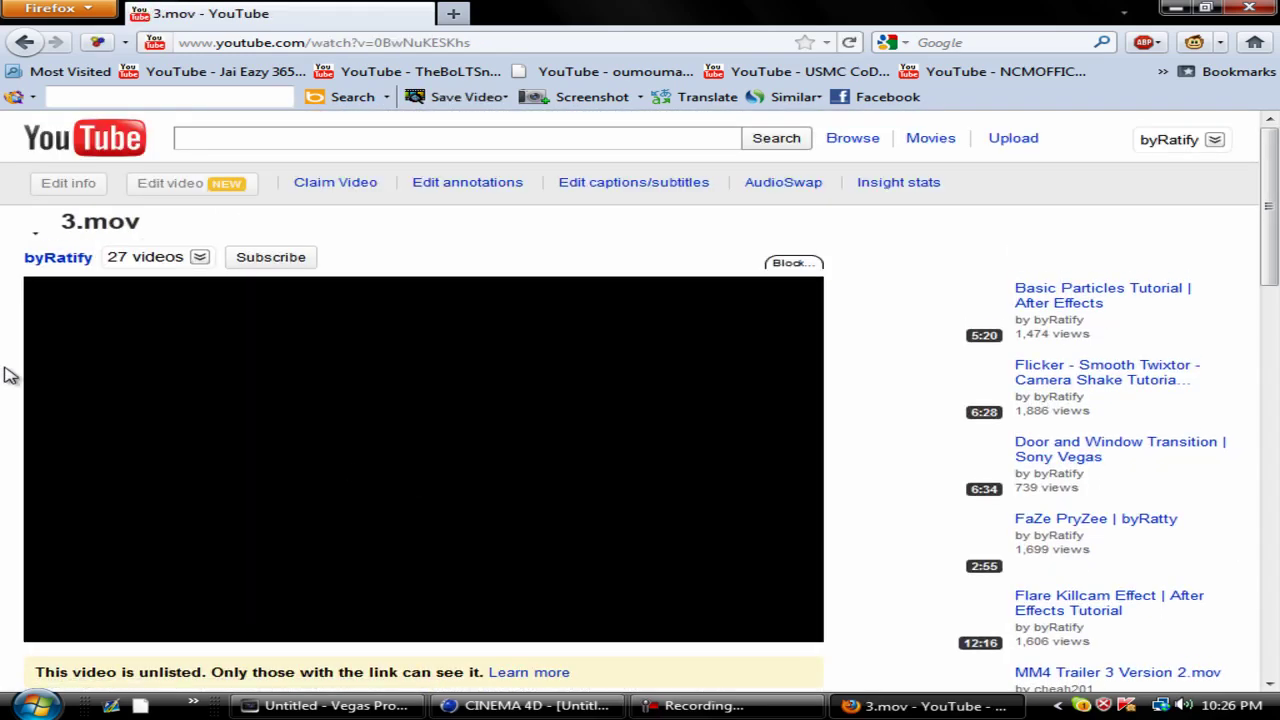
- Mute the playing 3.mov game-footage clip
{"action": "scroll", "coordinate": [20, 390], "scroll_direction": "down", "scroll_amount": 4}
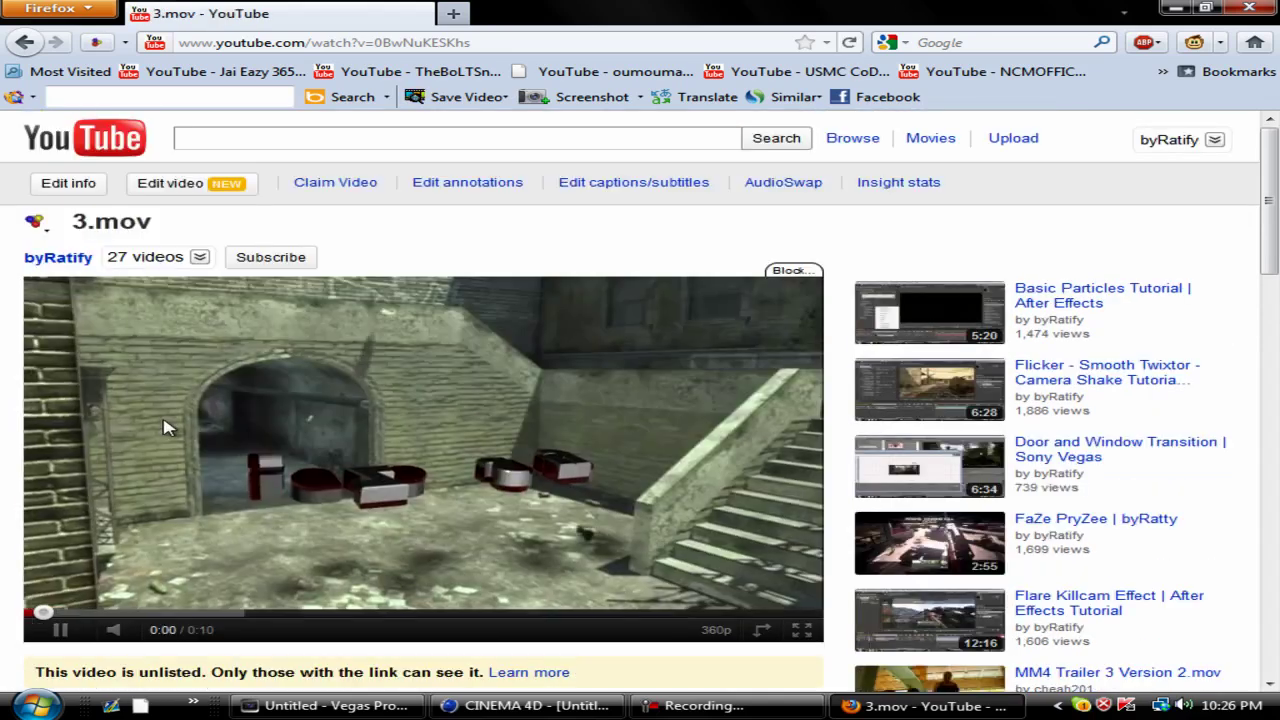
{"action": "left_click", "coordinate": [114, 630]}
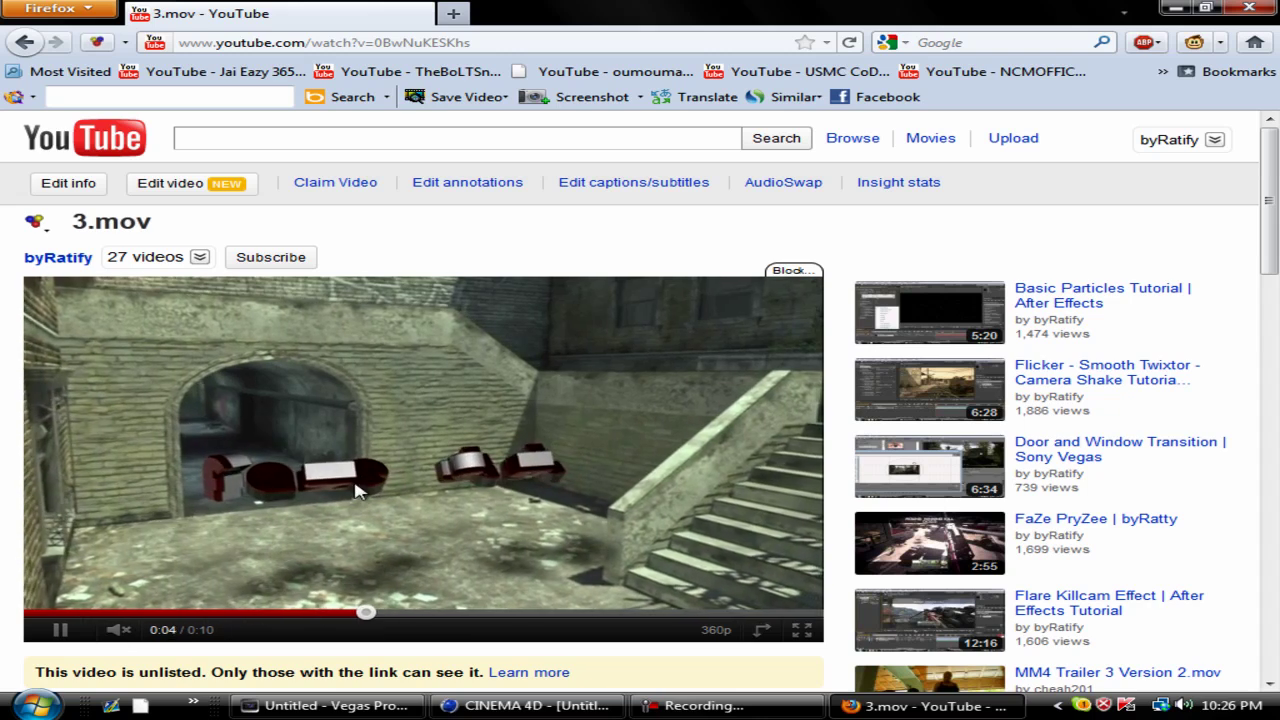